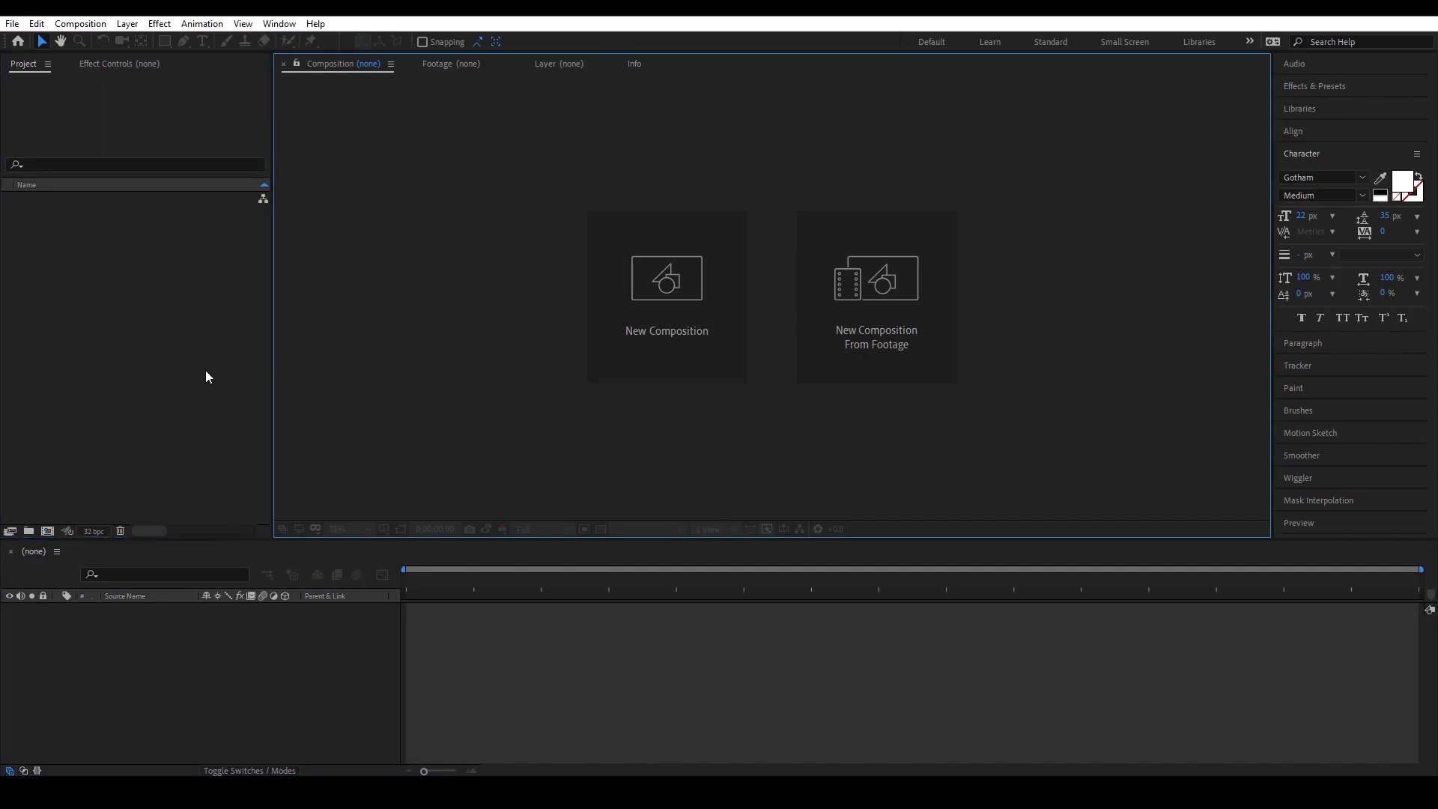
Import the logo image Hwago White.png from the HWAGO FILES folder into the project.
{"action": "mouse_move", "coordinate": [384, 792]}
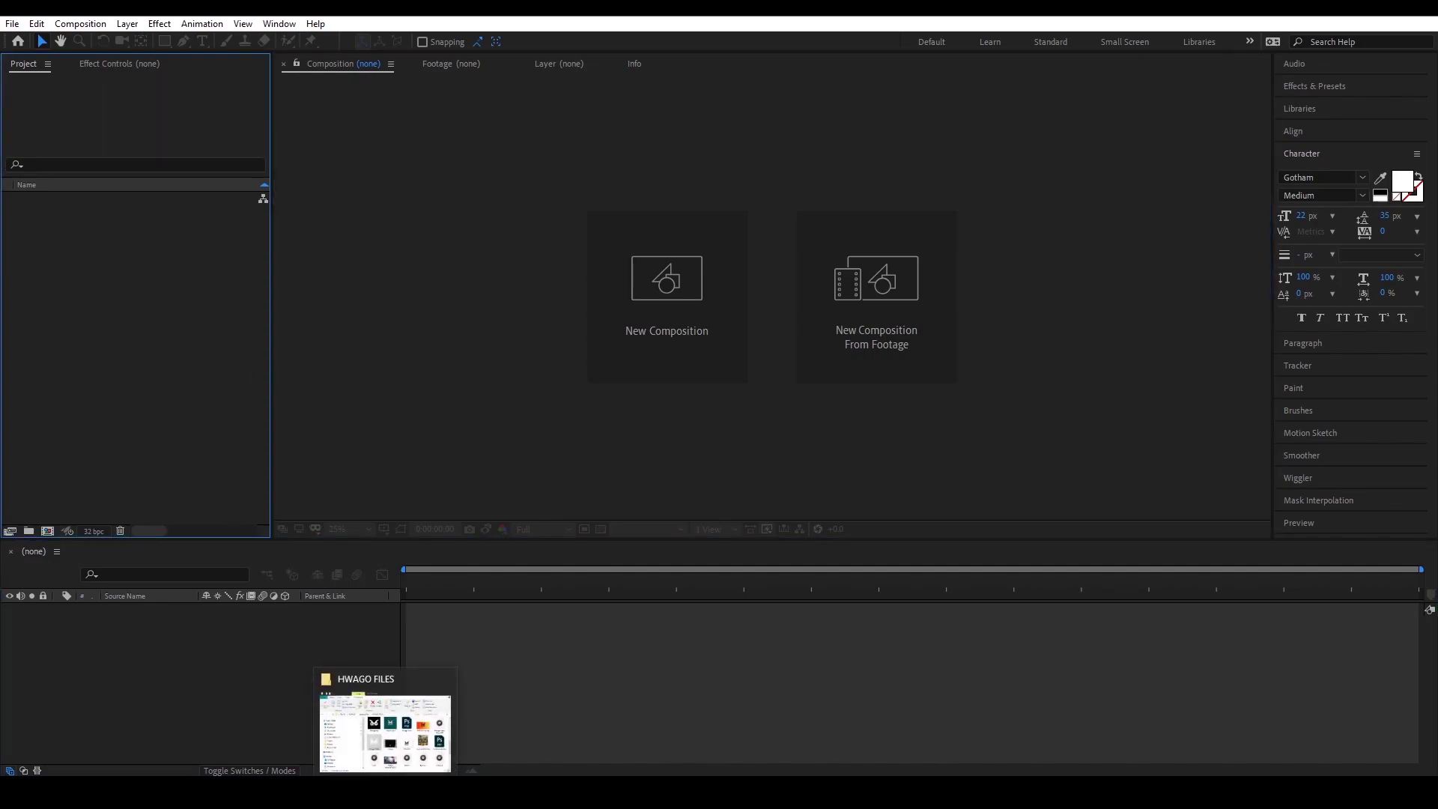
{"action": "left_click", "coordinate": [385, 731]}
{"action": "left_click_drag", "start_coordinate": [487, 457], "coordinate": [109, 354]}
{"action": "left_click", "coordinate": [115, 354]}
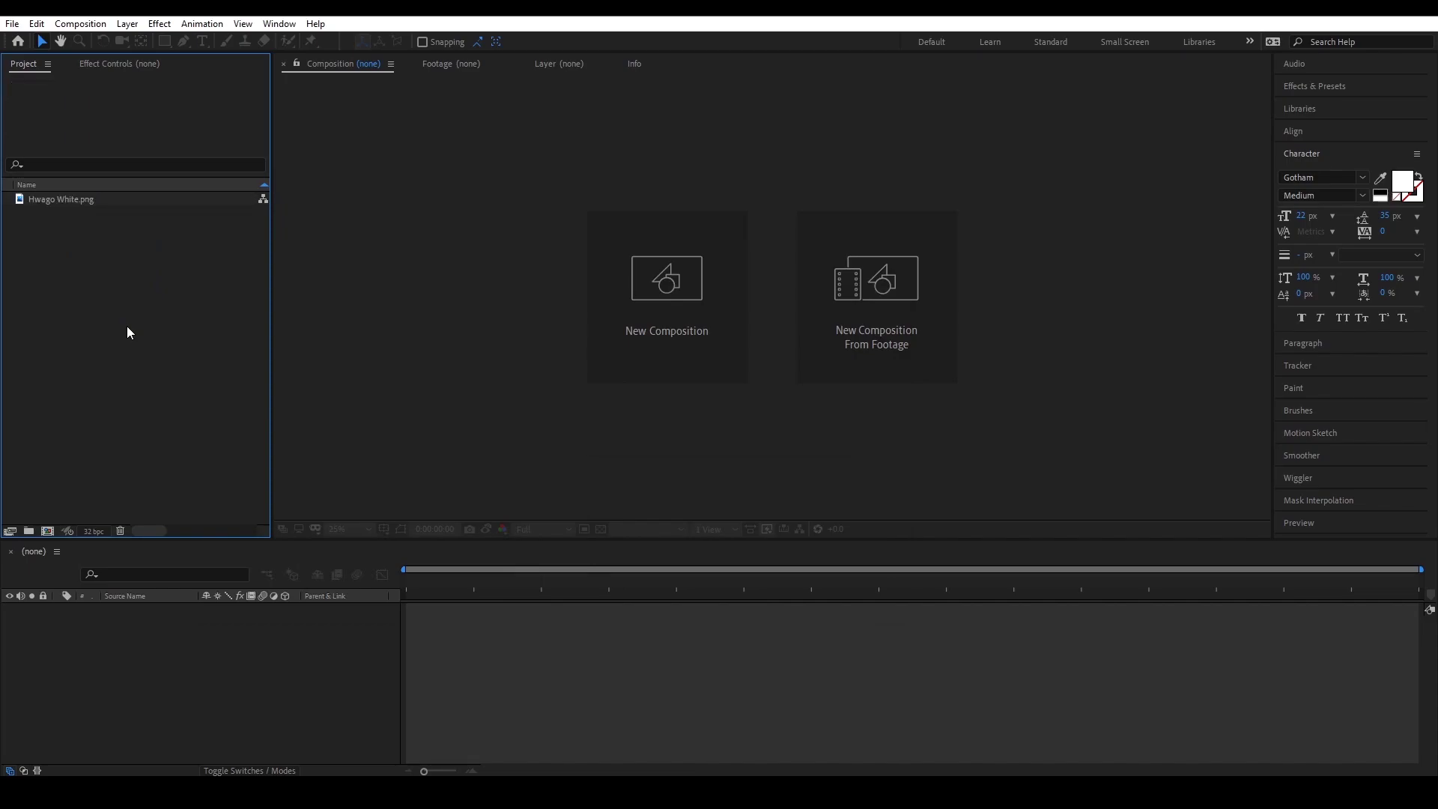
{"action": "left_click", "coordinate": [105, 201]}
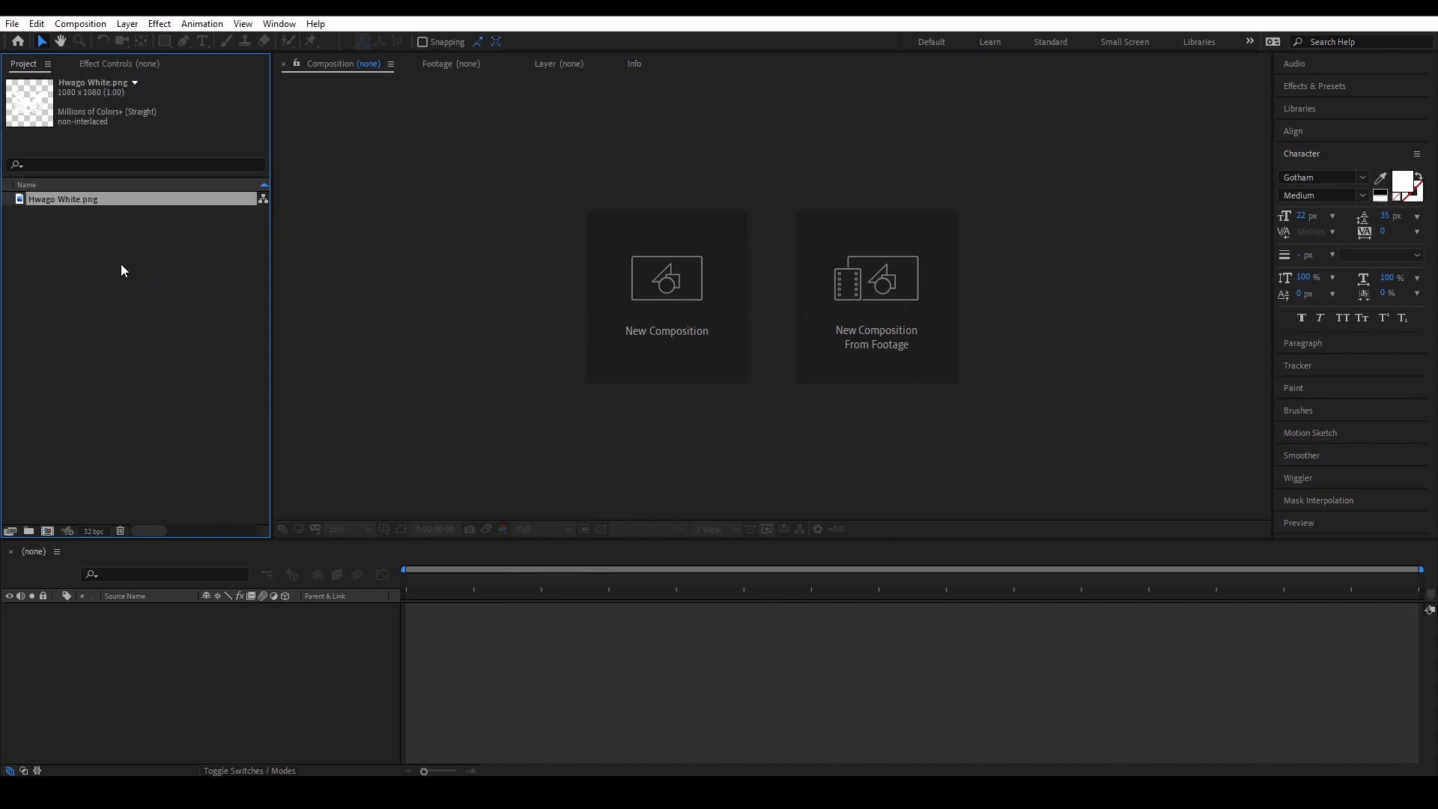
{"action": "left_click", "coordinate": [123, 265]}
Create a 1920 × 1080 px, 24 fps, 10-second composition and place Hwago White.png in it as a layer.
{"action": "left_click", "coordinate": [669, 293]}
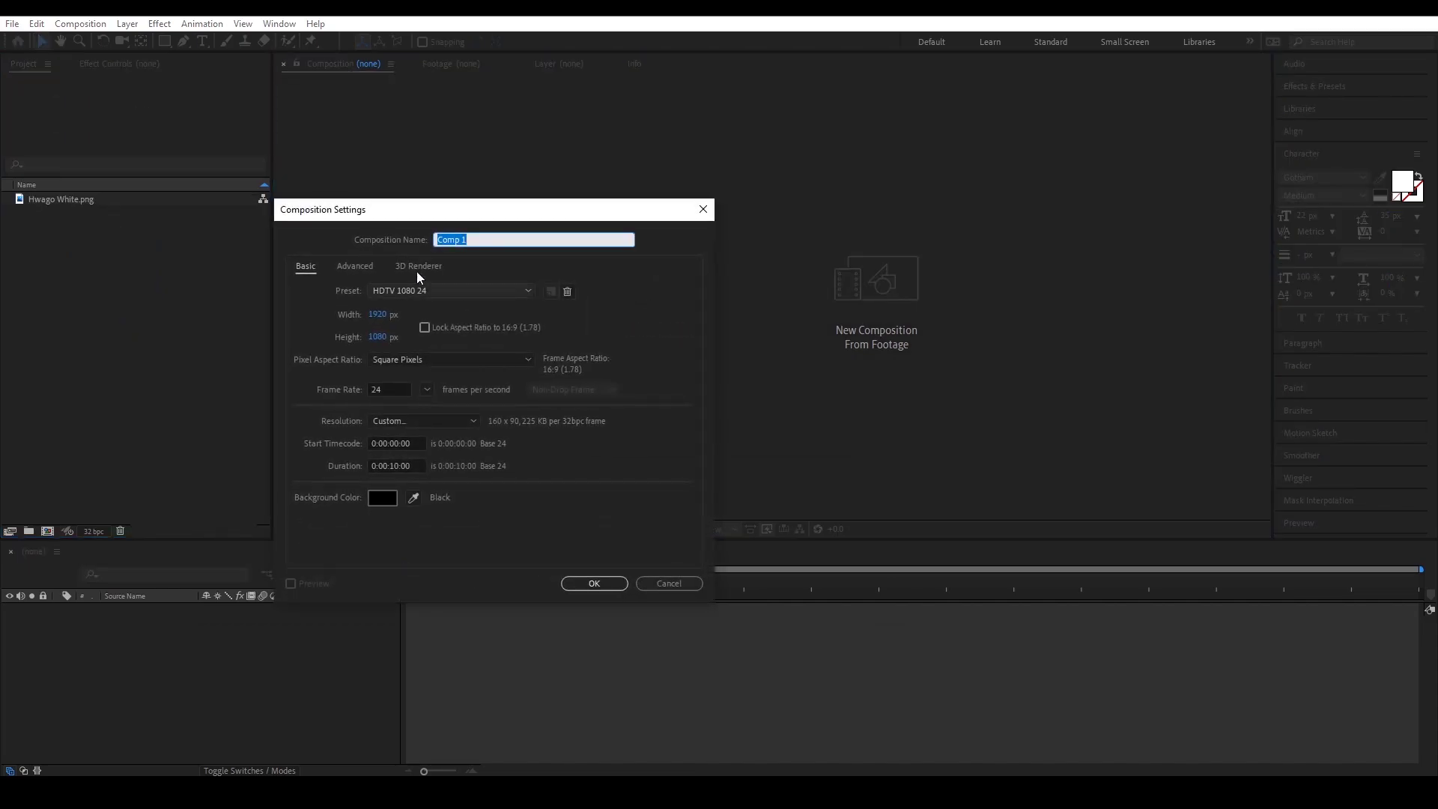
{"action": "left_click_drag", "start_coordinate": [454, 221], "coordinate": [485, 209]}
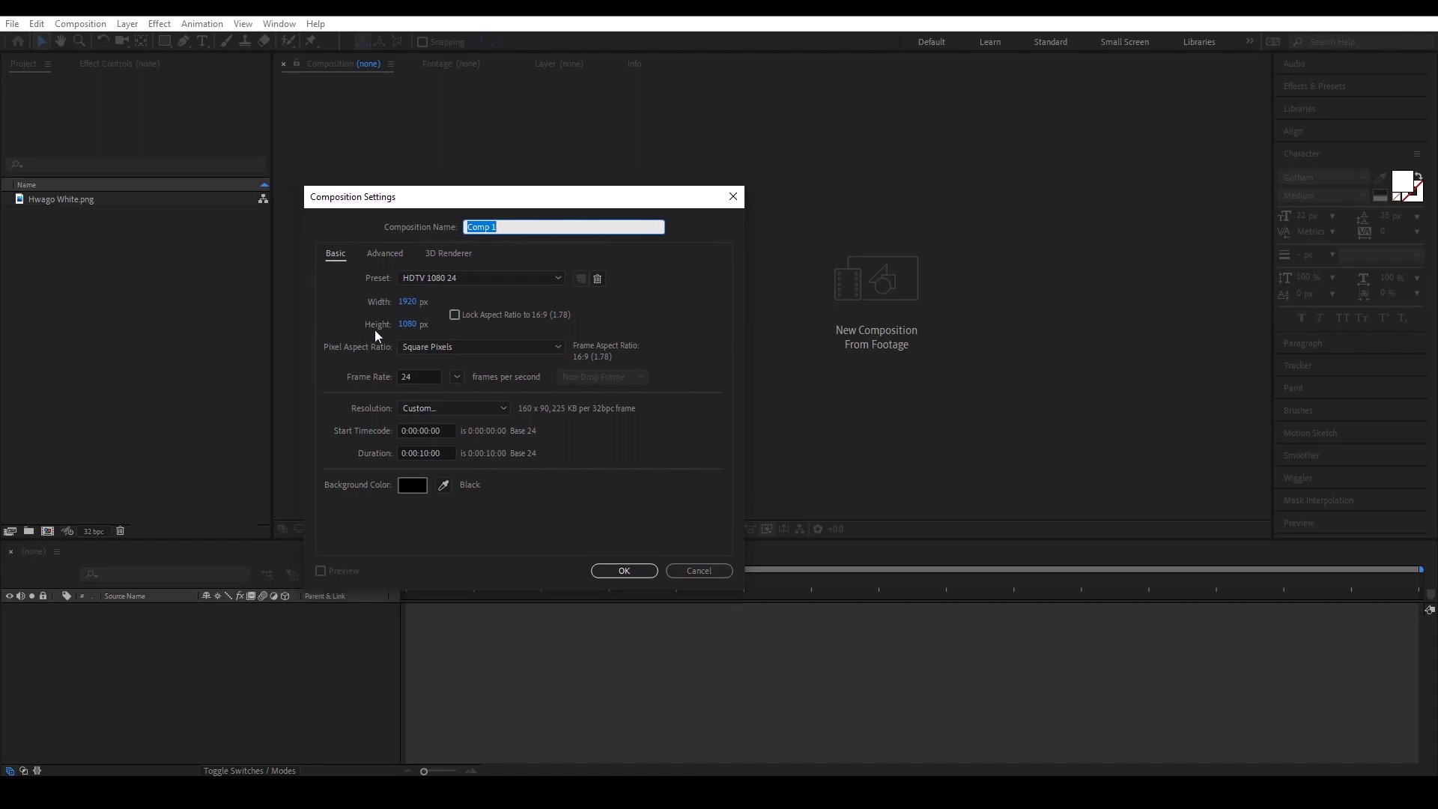
{"action": "left_click", "coordinate": [626, 570]}
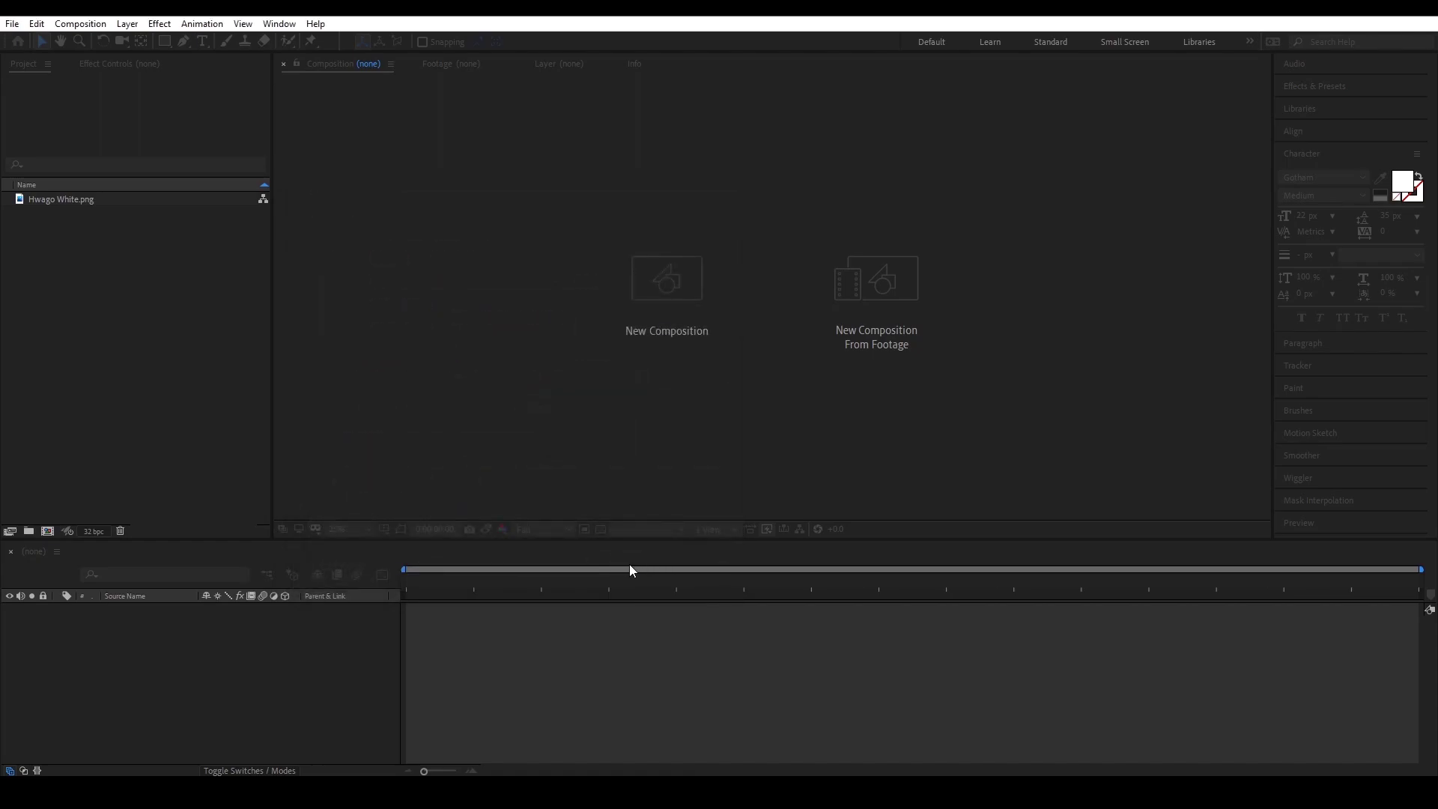
{"action": "left_click", "coordinate": [88, 212]}
{"action": "left_click_drag", "start_coordinate": [88, 212], "coordinate": [168, 633]}
Auto-trace the logo layer's alpha channel on the current frame and show the mask paths in the viewer.
{"action": "left_click", "coordinate": [125, 24]}
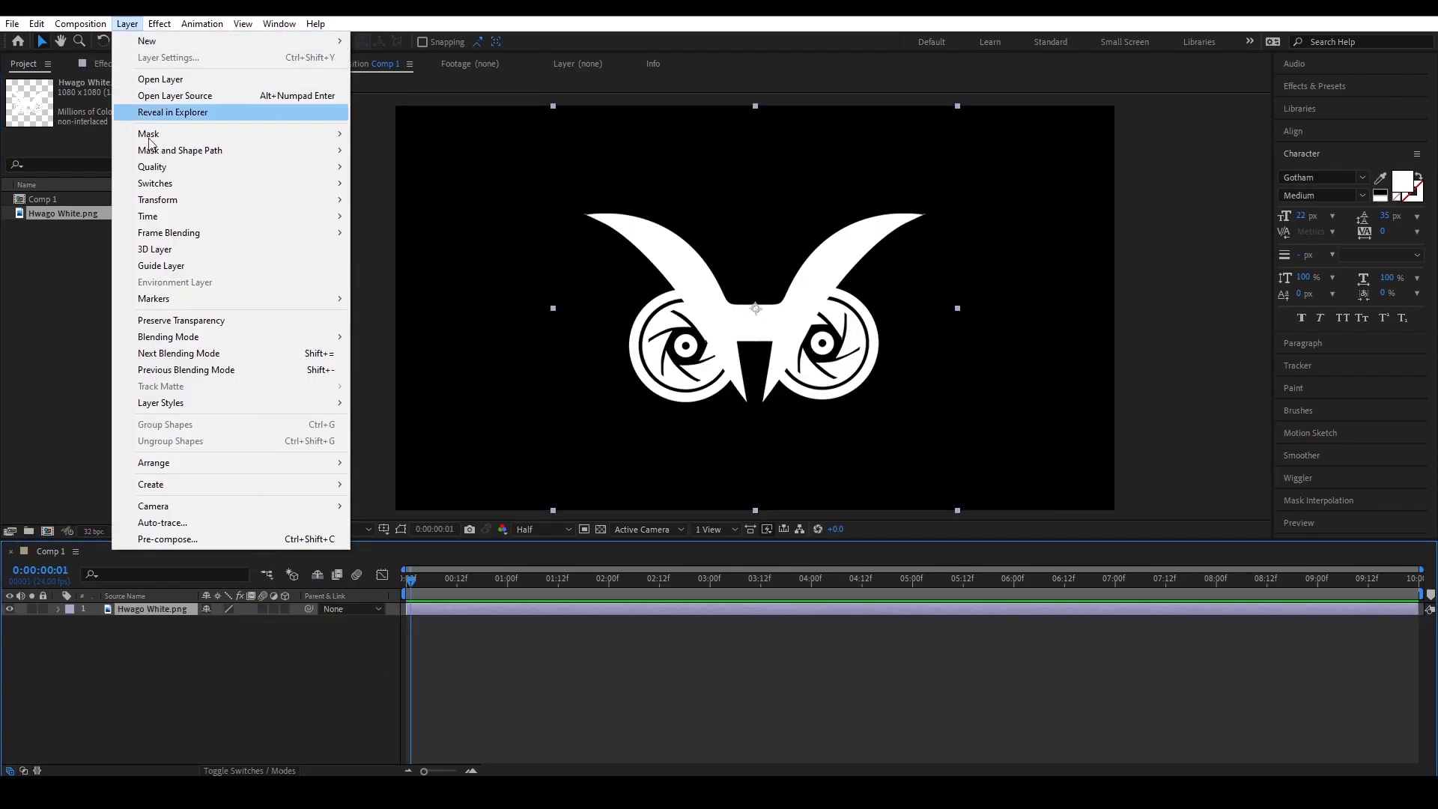
{"action": "left_click", "coordinate": [162, 522]}
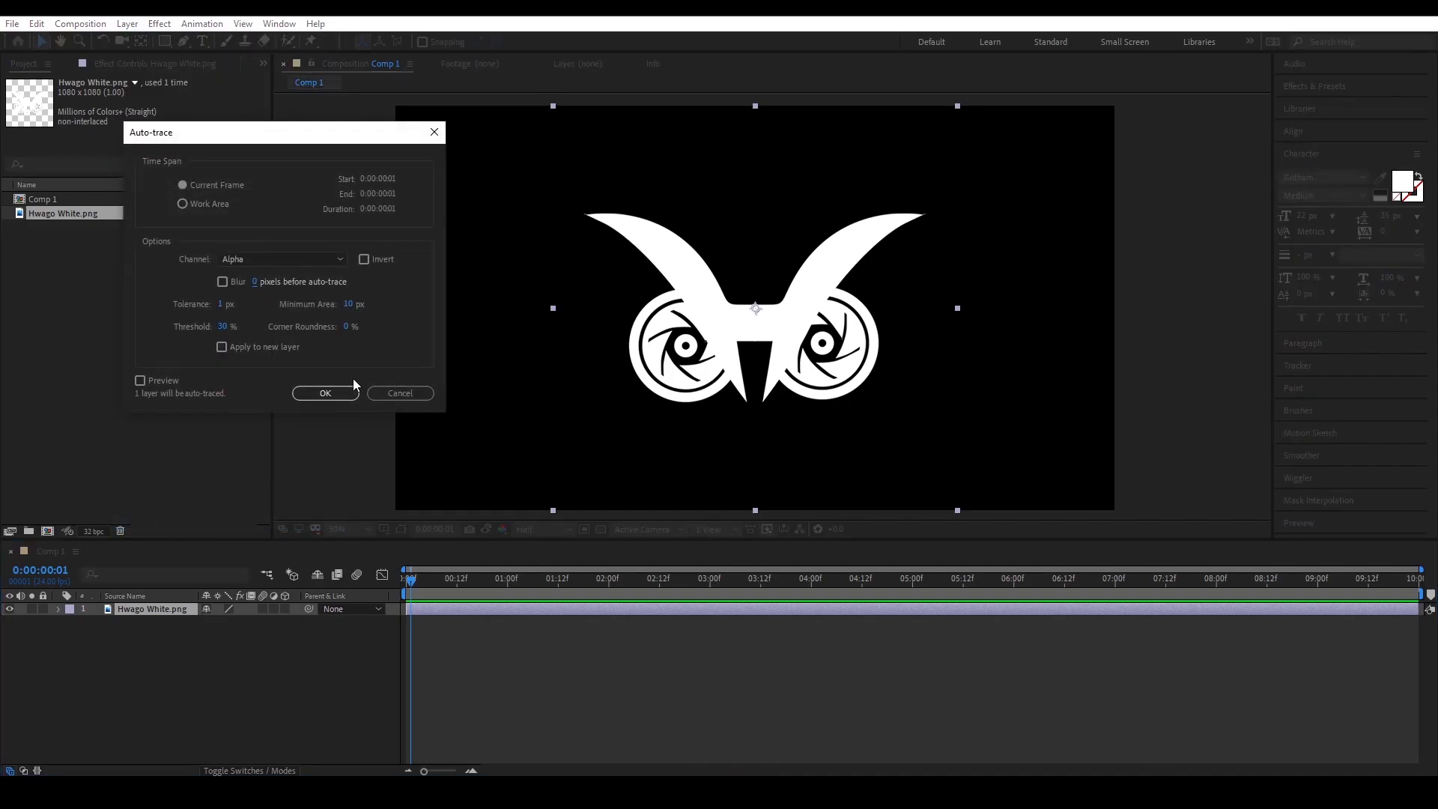
{"action": "left_click", "coordinate": [346, 393]}
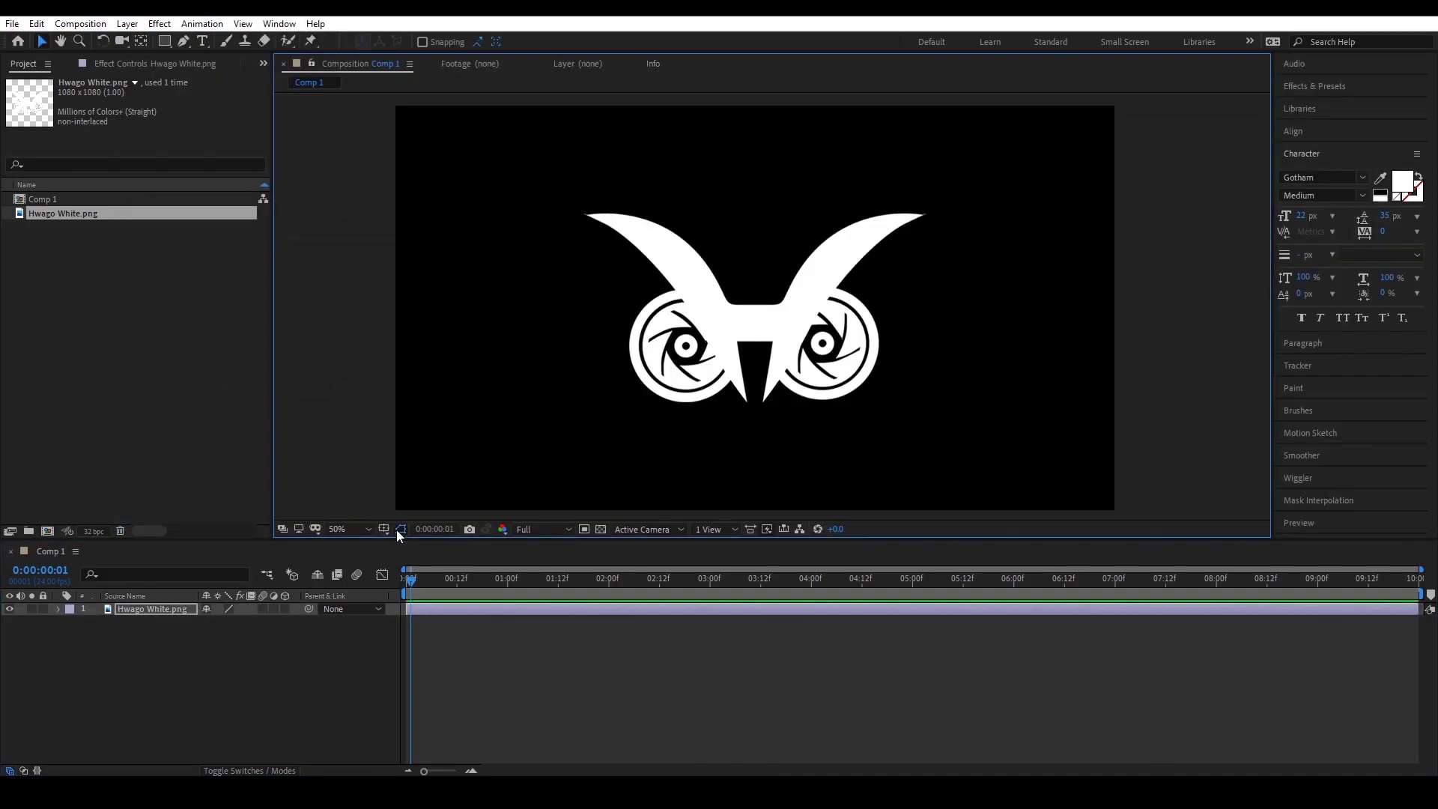
{"action": "left_click", "coordinate": [401, 529]}
{"action": "left_click", "coordinate": [398, 530]}
{"action": "left_click", "coordinate": [398, 529]}
{"action": "left_click", "coordinate": [398, 530]}
{"action": "left_click", "coordinate": [397, 530]}
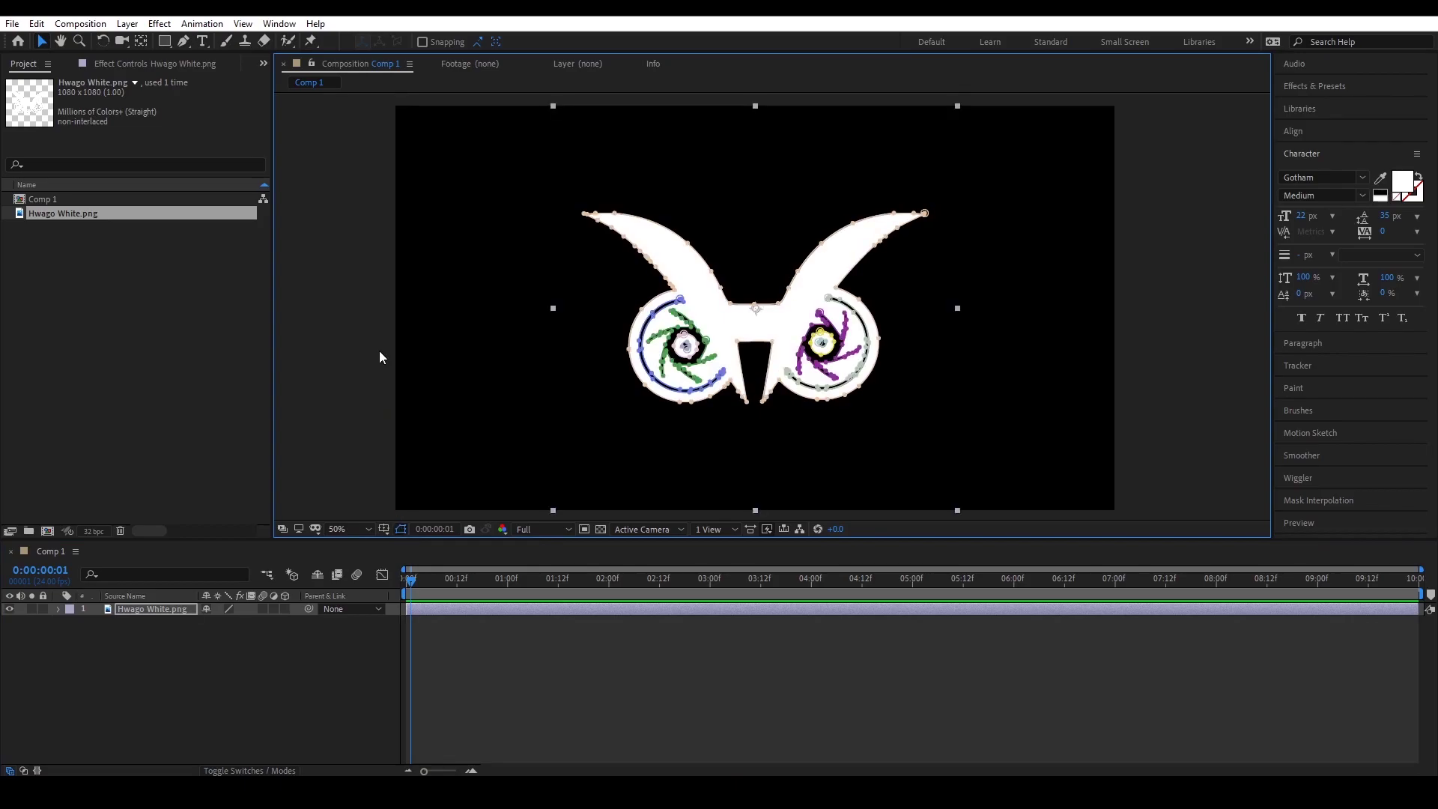
Examine the traced mask outlines around the logo's two eyes and horns up close.
{"action": "key", "text": "slash"}
{"action": "scroll", "coordinate": [602, 362], "scroll_direction": "down", "scroll_amount": 1}
{"action": "left_click", "coordinate": [1045, 313]}
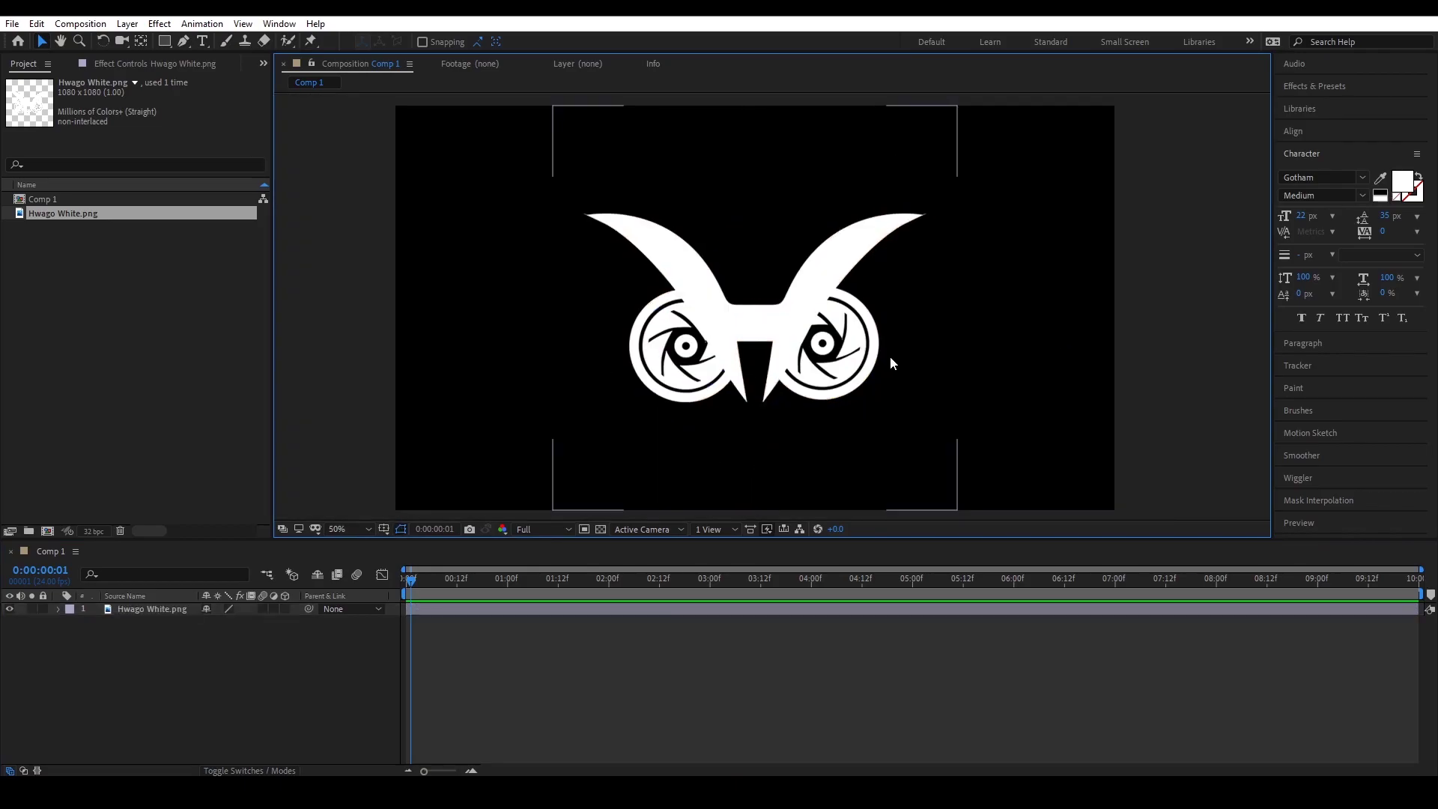
{"action": "scroll", "coordinate": [891, 356], "scroll_direction": "up", "scroll_amount": 1}
{"action": "left_click", "coordinate": [839, 358]}
{"action": "key", "text": "period"}
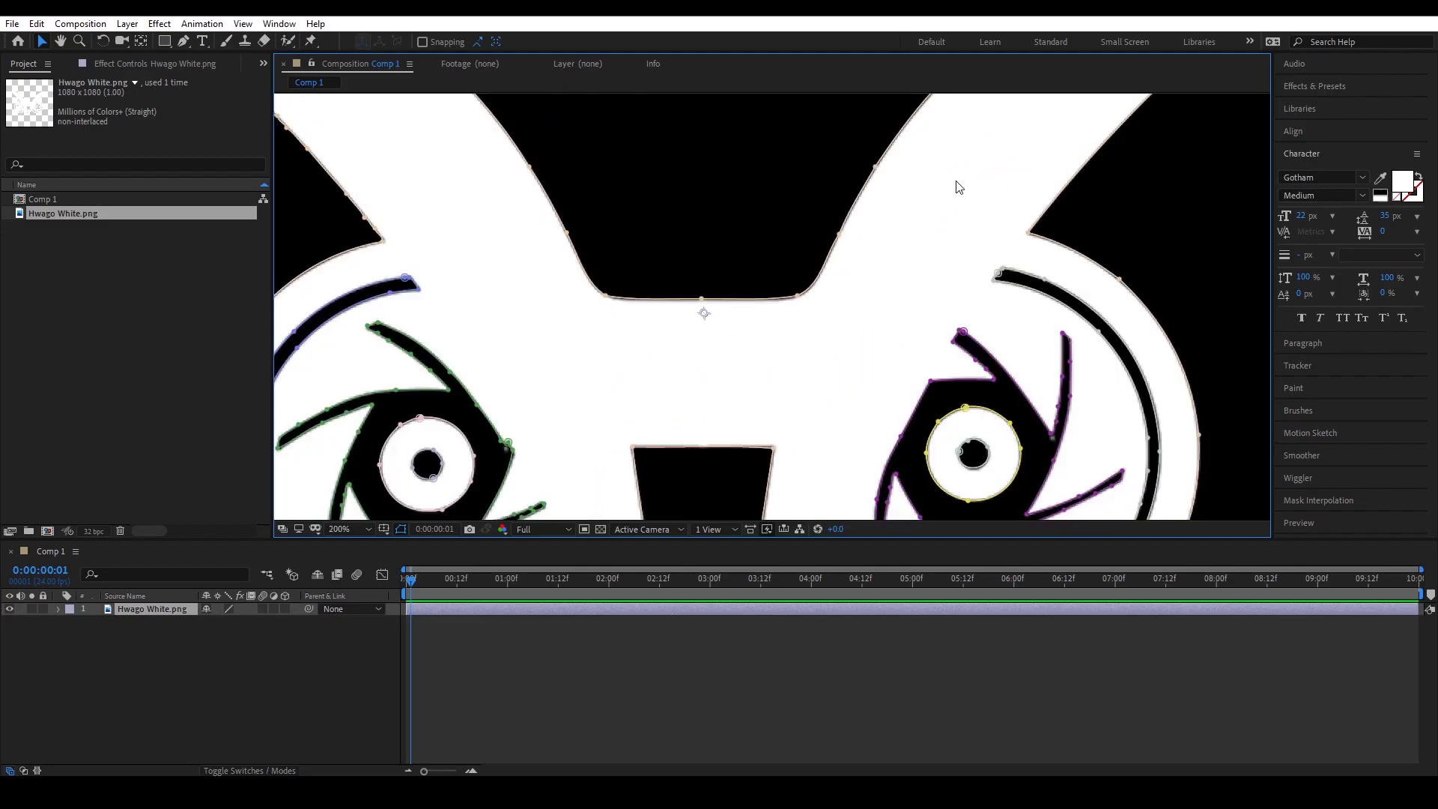
{"action": "left_click_drag", "start_coordinate": [690, 321], "coordinate": [849, 152]}
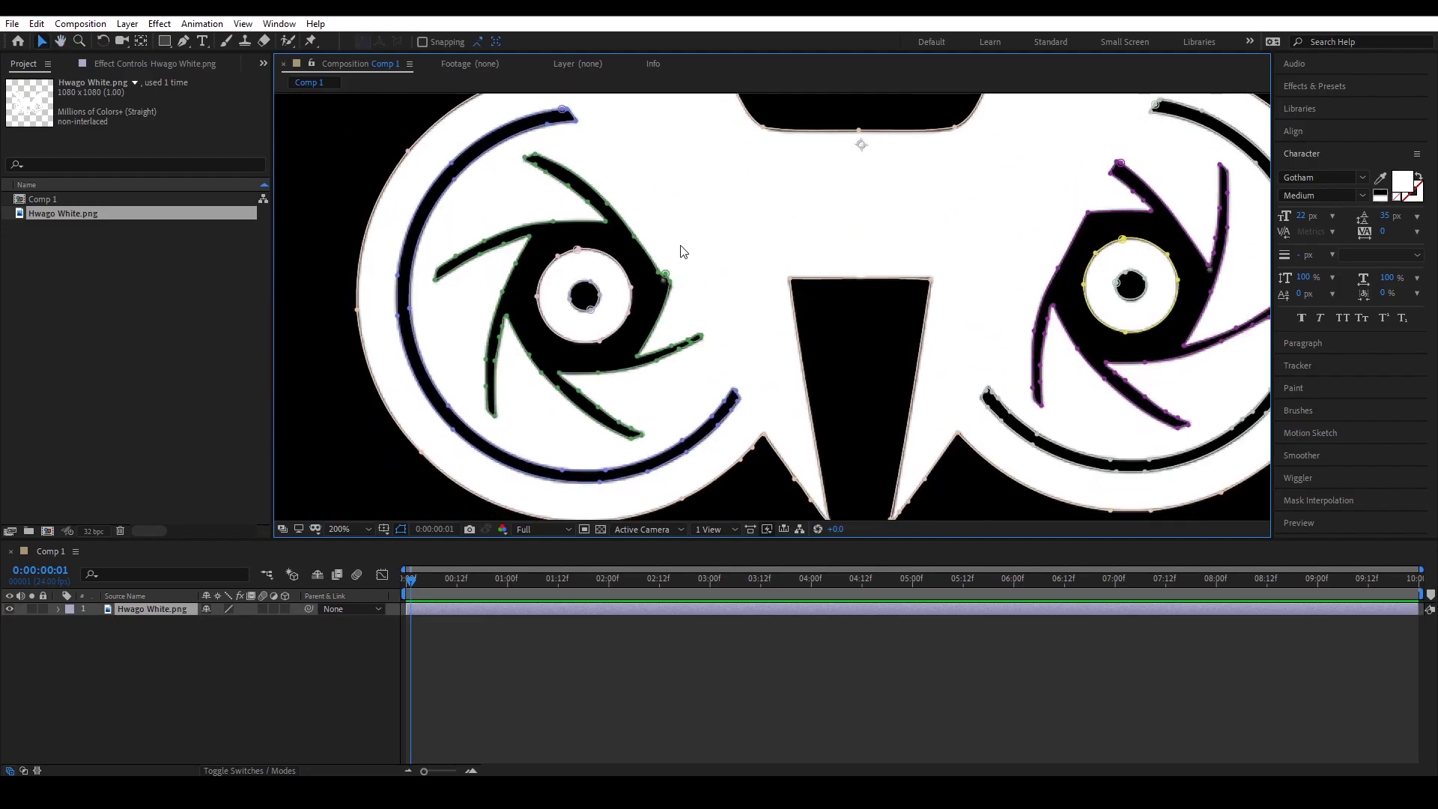
{"action": "left_click_drag", "start_coordinate": [859, 313], "coordinate": [538, 358]}
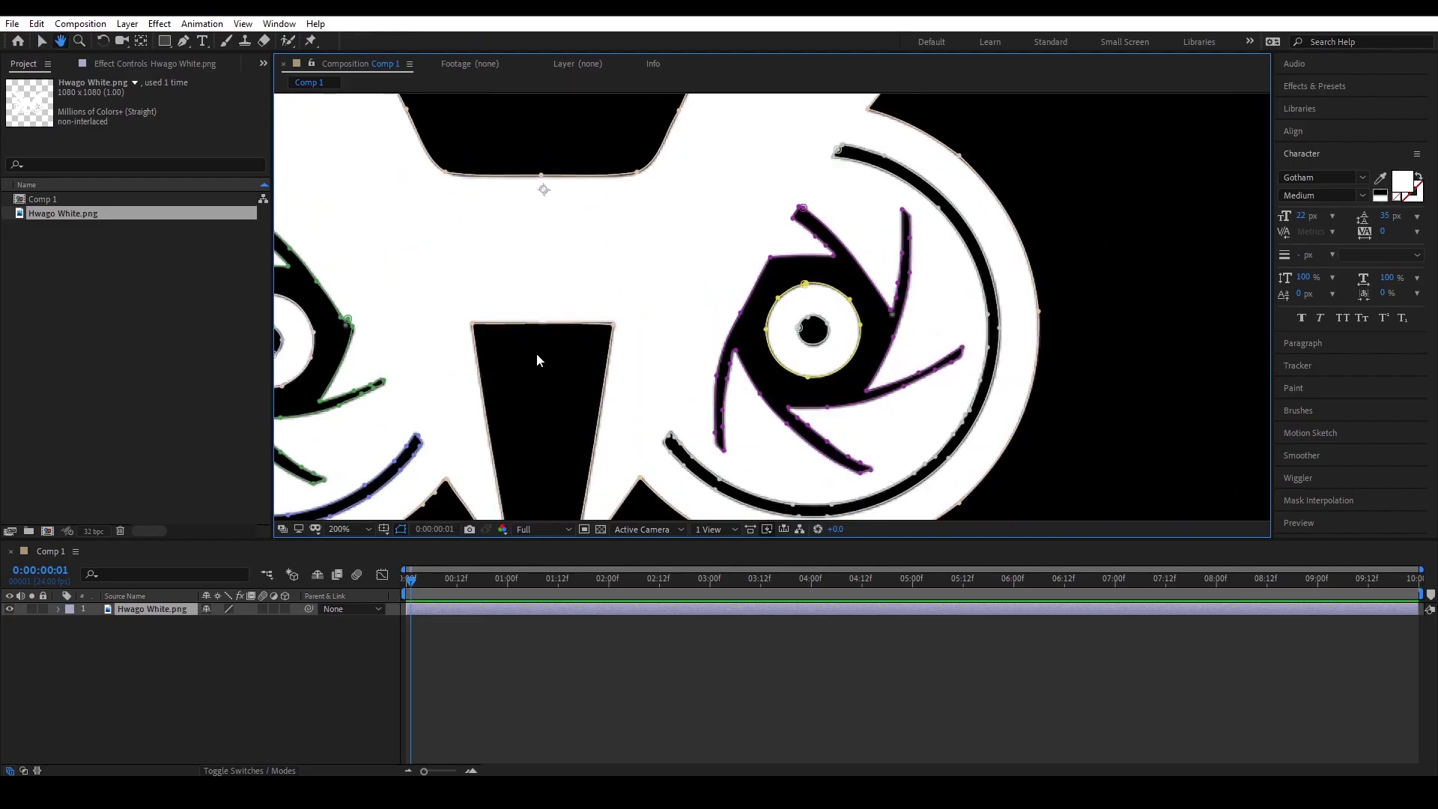
{"action": "key", "text": "comma"}
{"action": "scroll", "coordinate": [796, 386], "scroll_direction": "up", "scroll_amount": 2}
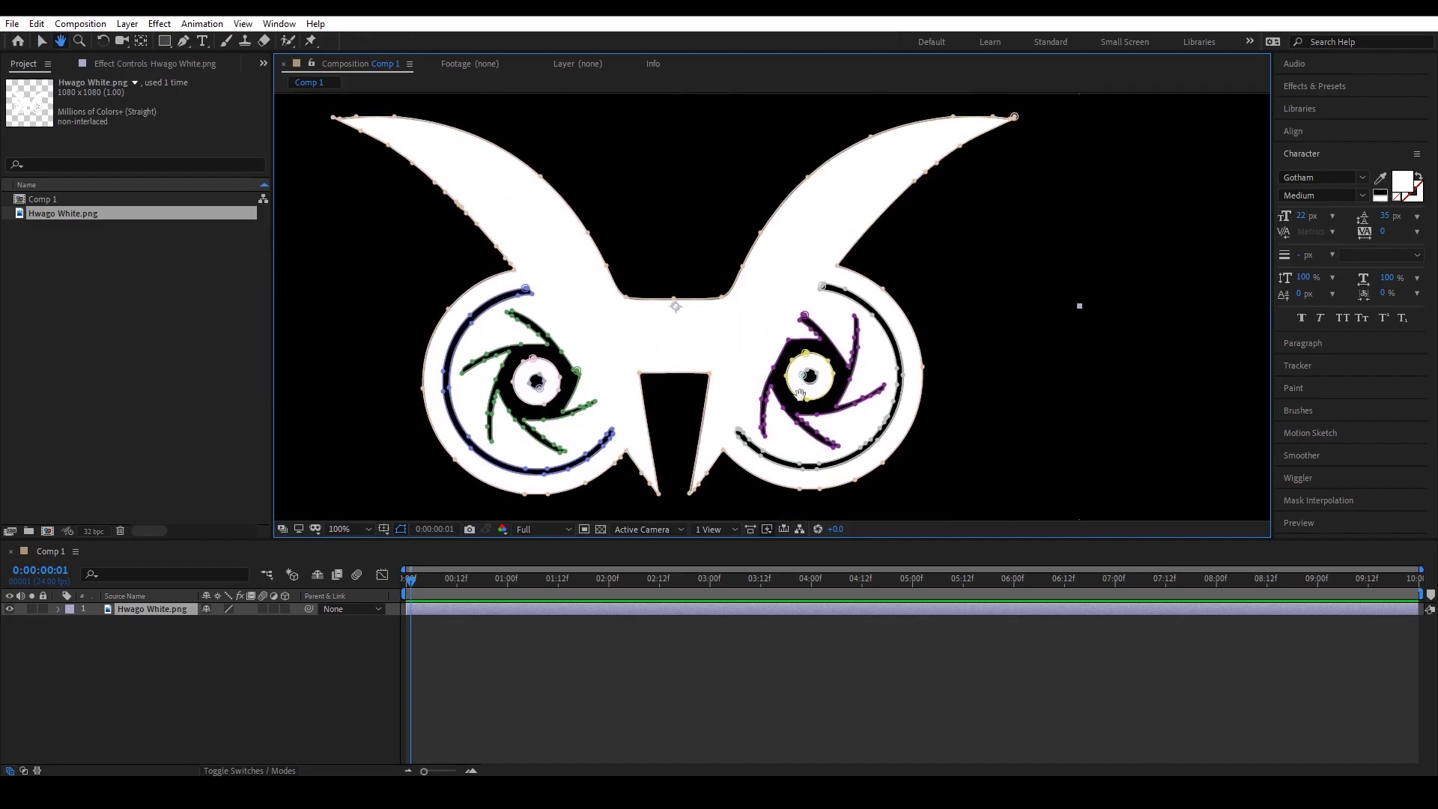
{"action": "key", "text": "comma"}
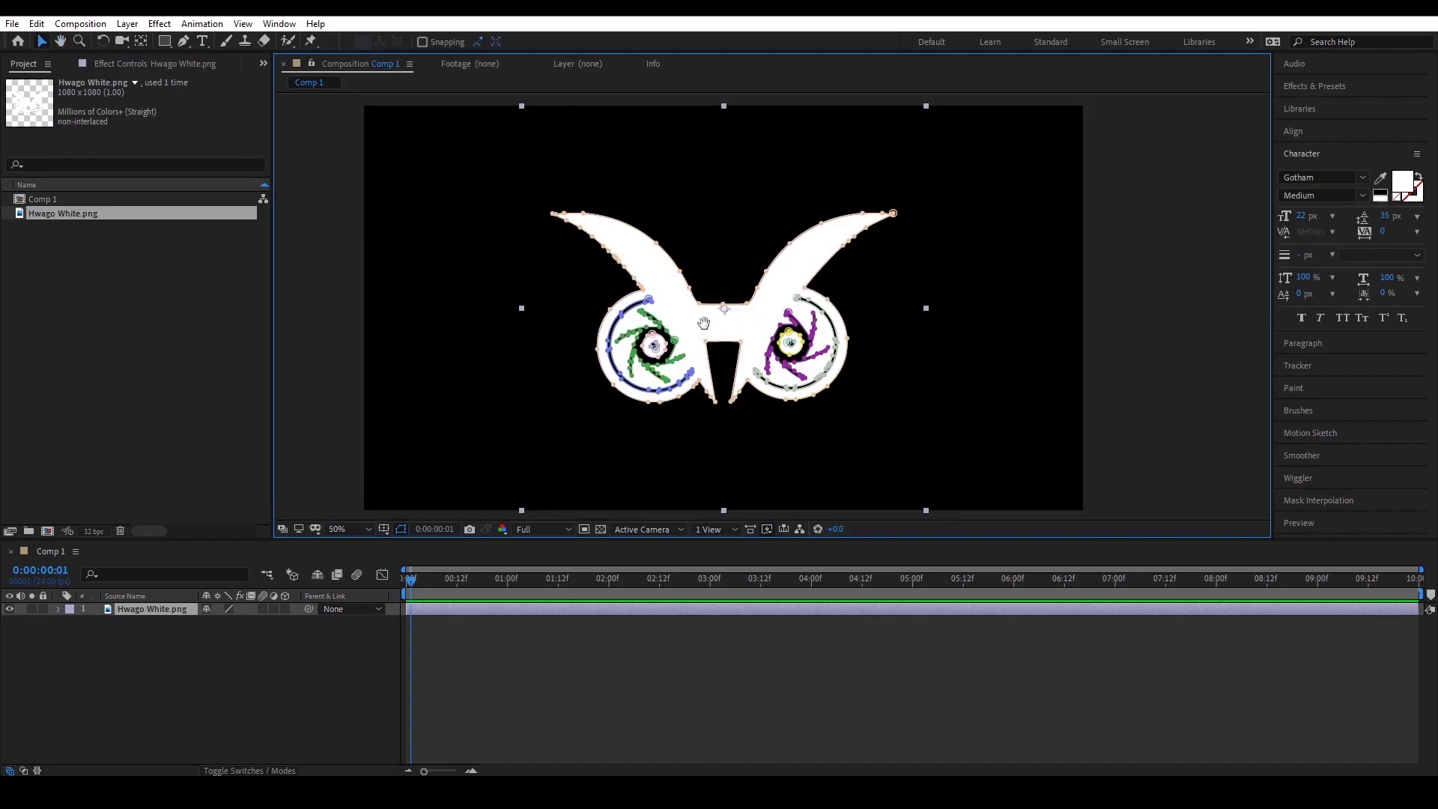
{"action": "left_click", "coordinate": [672, 663]}
{"action": "left_click", "coordinate": [434, 609]}
{"action": "key", "text": "period"}
{"action": "key", "text": "comma"}
{"action": "left_click_drag", "start_coordinate": [432, 309], "coordinate": [444, 318]}
Create a black 1920 × 1080 px solid layer above the logo.
{"action": "left_click", "coordinate": [197, 650]}
{"action": "left_click", "coordinate": [126, 23]}
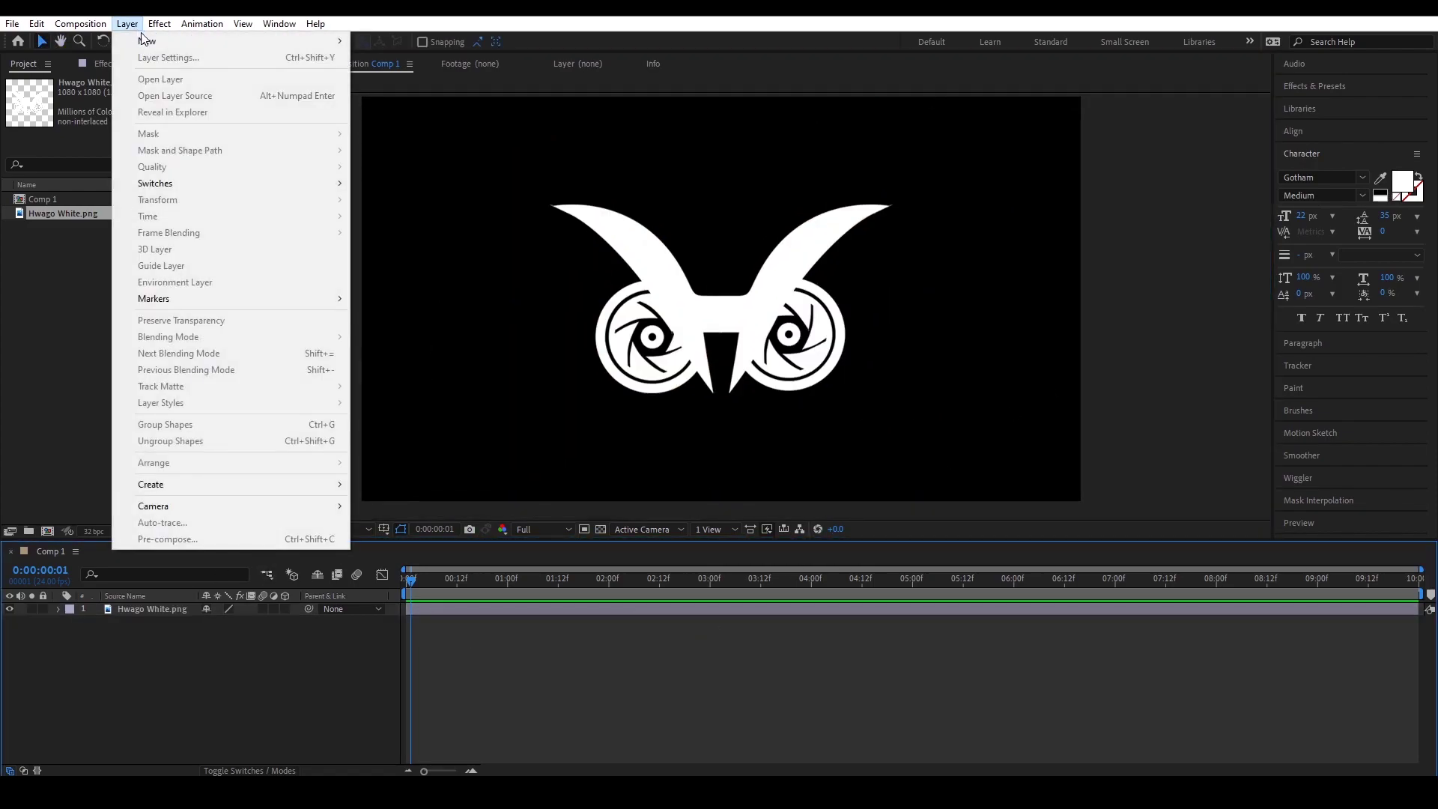
{"action": "mouse_move", "coordinate": [144, 39]}
{"action": "left_click", "coordinate": [461, 61]}
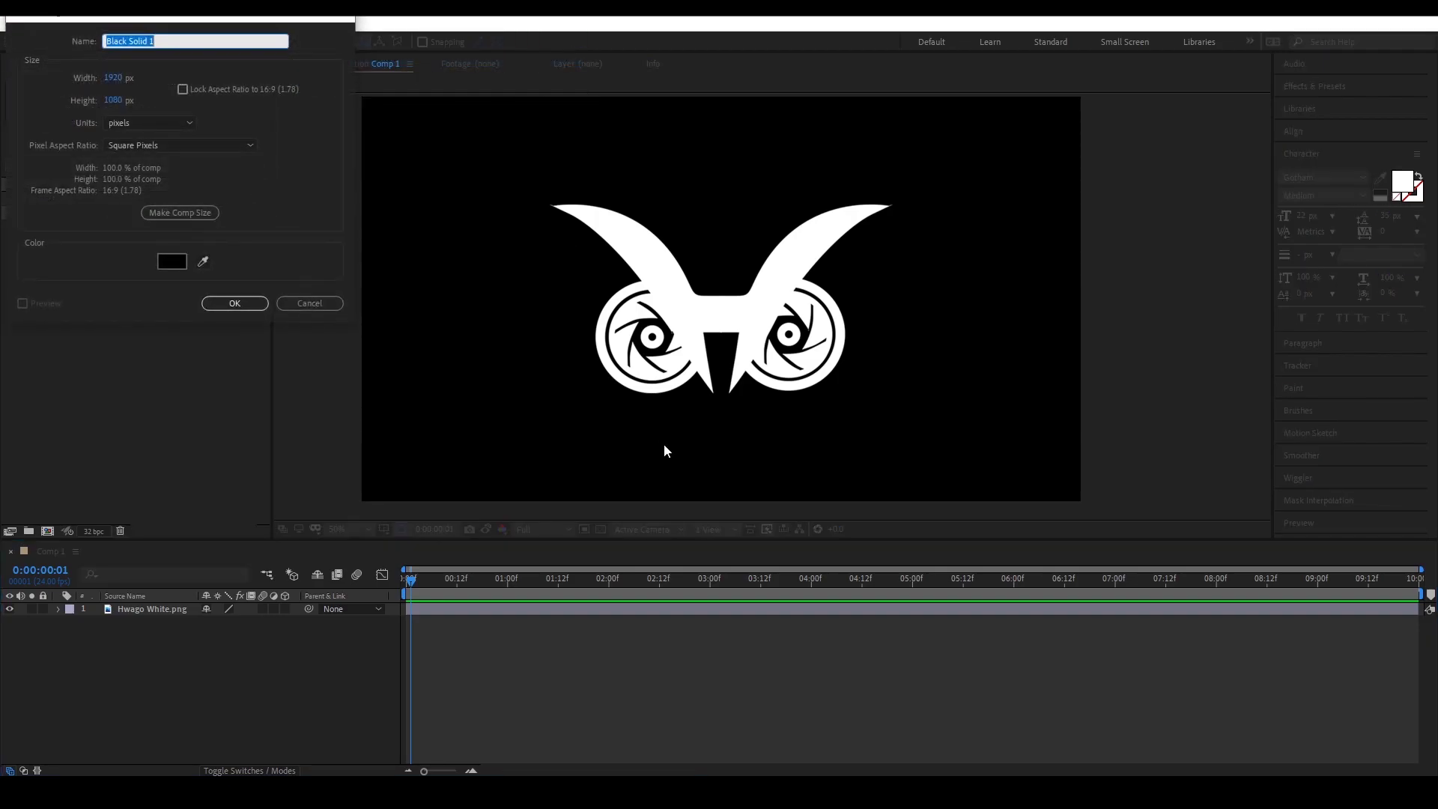
{"action": "left_click", "coordinate": [234, 302]}
Find the Video Copilot Element effect and apply it to the black solid.
{"action": "left_click", "coordinate": [1312, 87]}
{"action": "type", "text": "ele"}
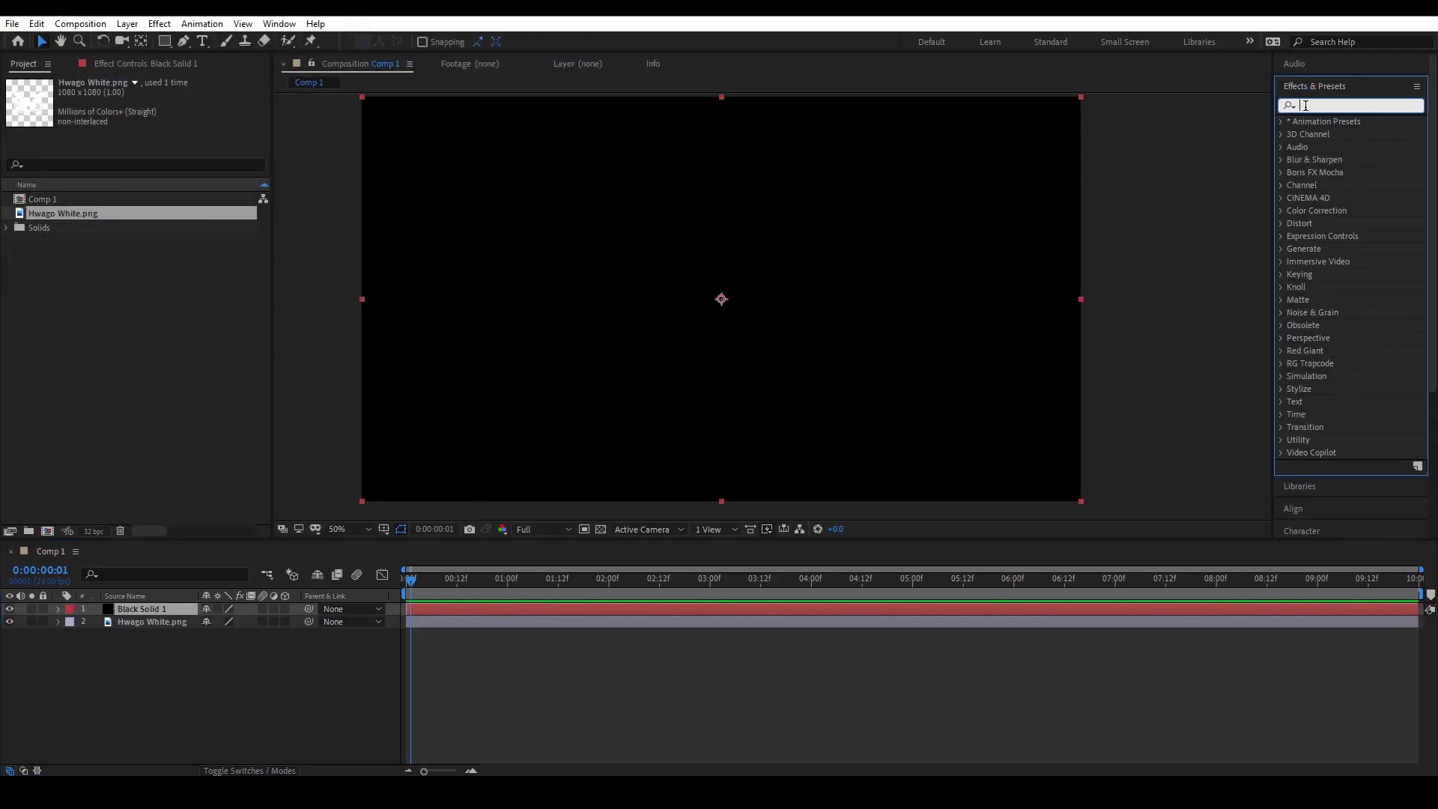
{"action": "type", "text": "ment"}
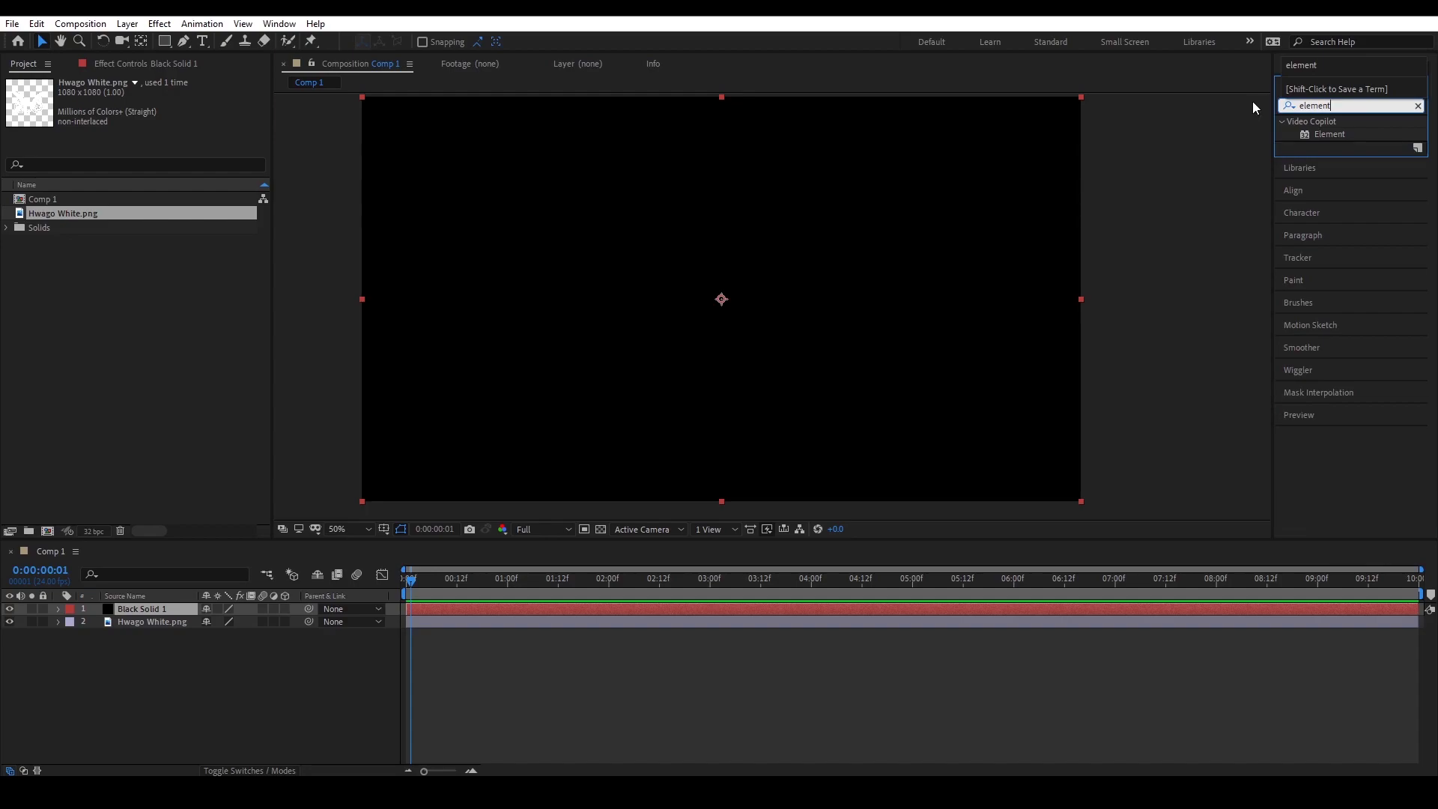
{"action": "left_click_drag", "start_coordinate": [1325, 133], "coordinate": [466, 610]}
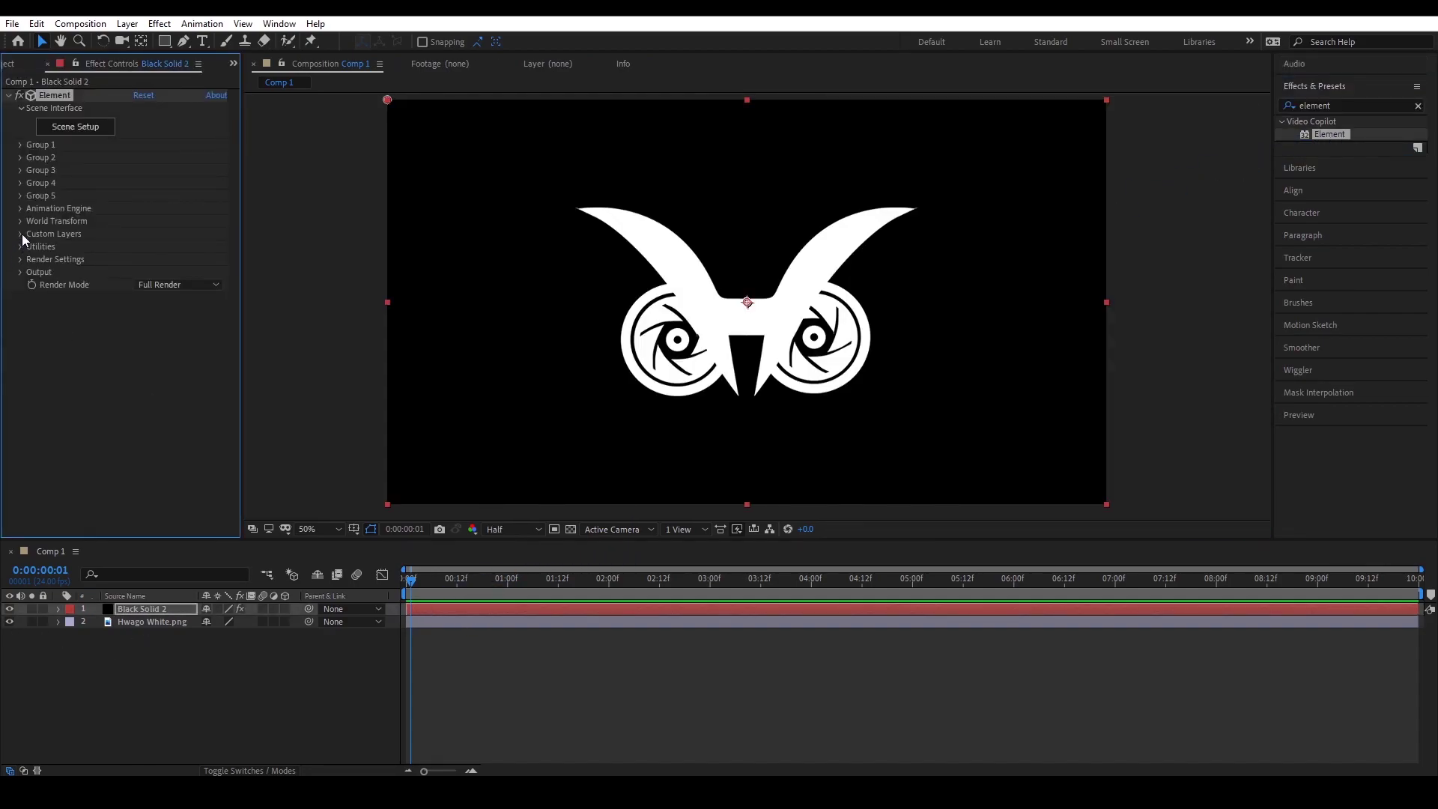
Assign the Hwago White.png layer as Path Layer 1 in Element's custom text and masks.
{"action": "left_click", "coordinate": [20, 234]}
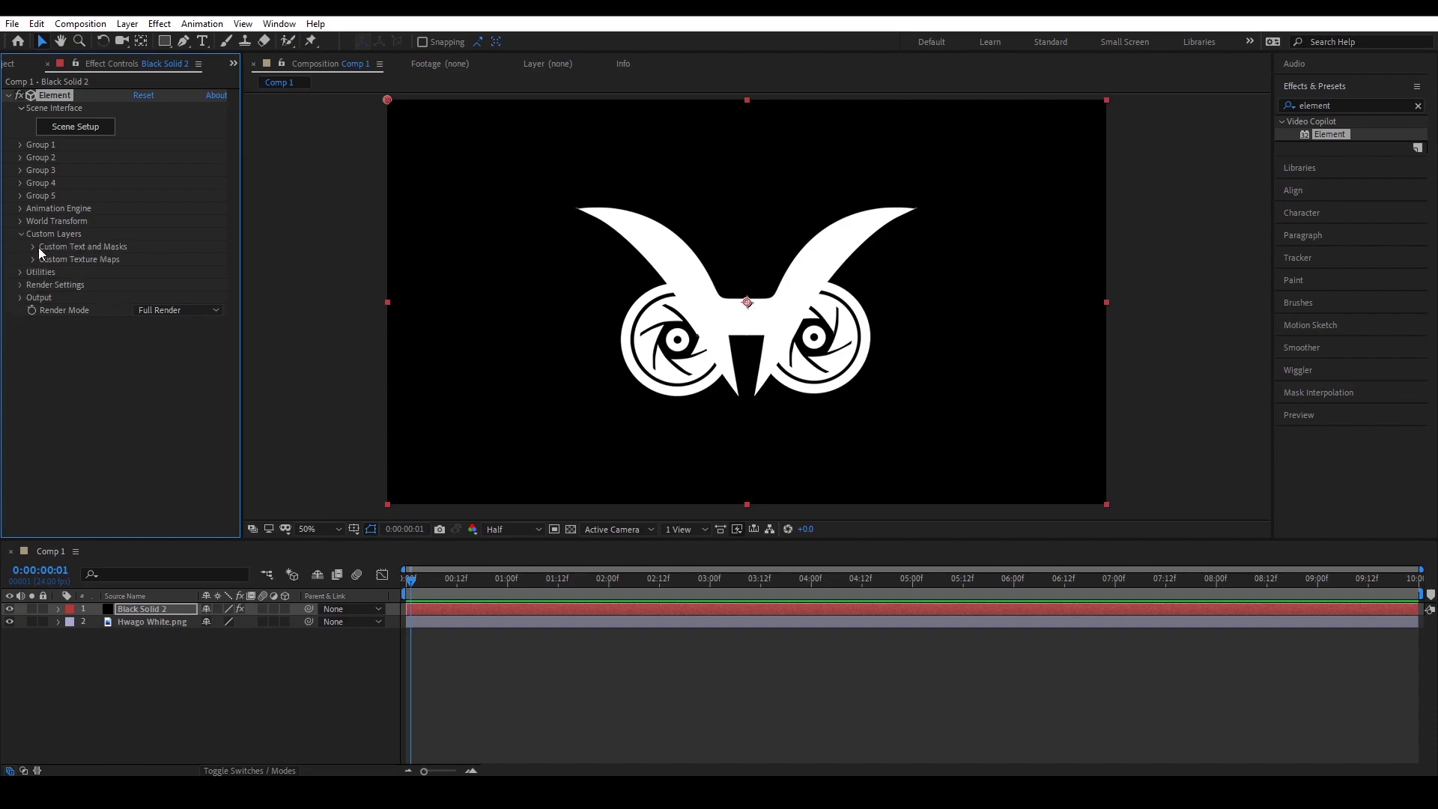
{"action": "left_click", "coordinate": [32, 247]}
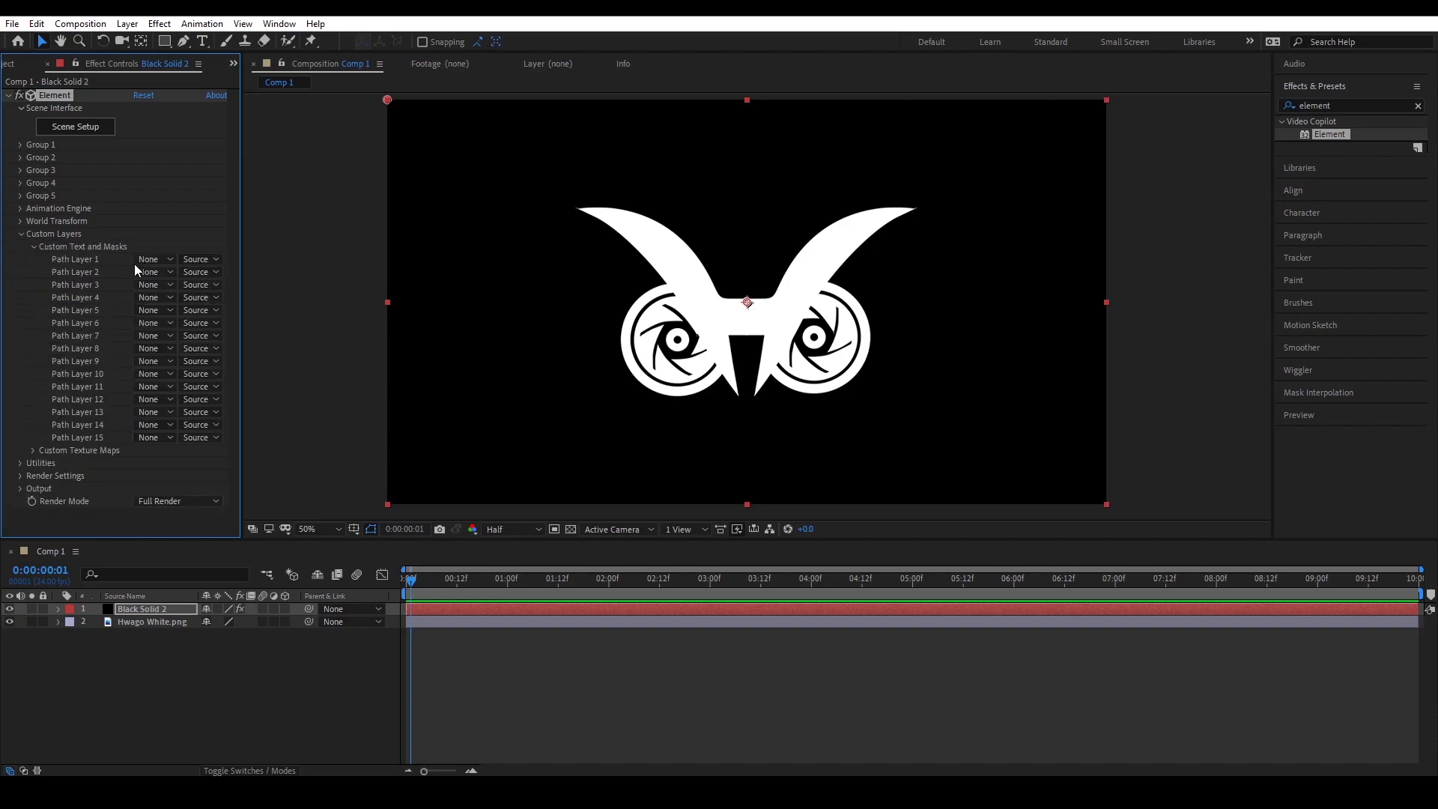
{"action": "left_click", "coordinate": [151, 258]}
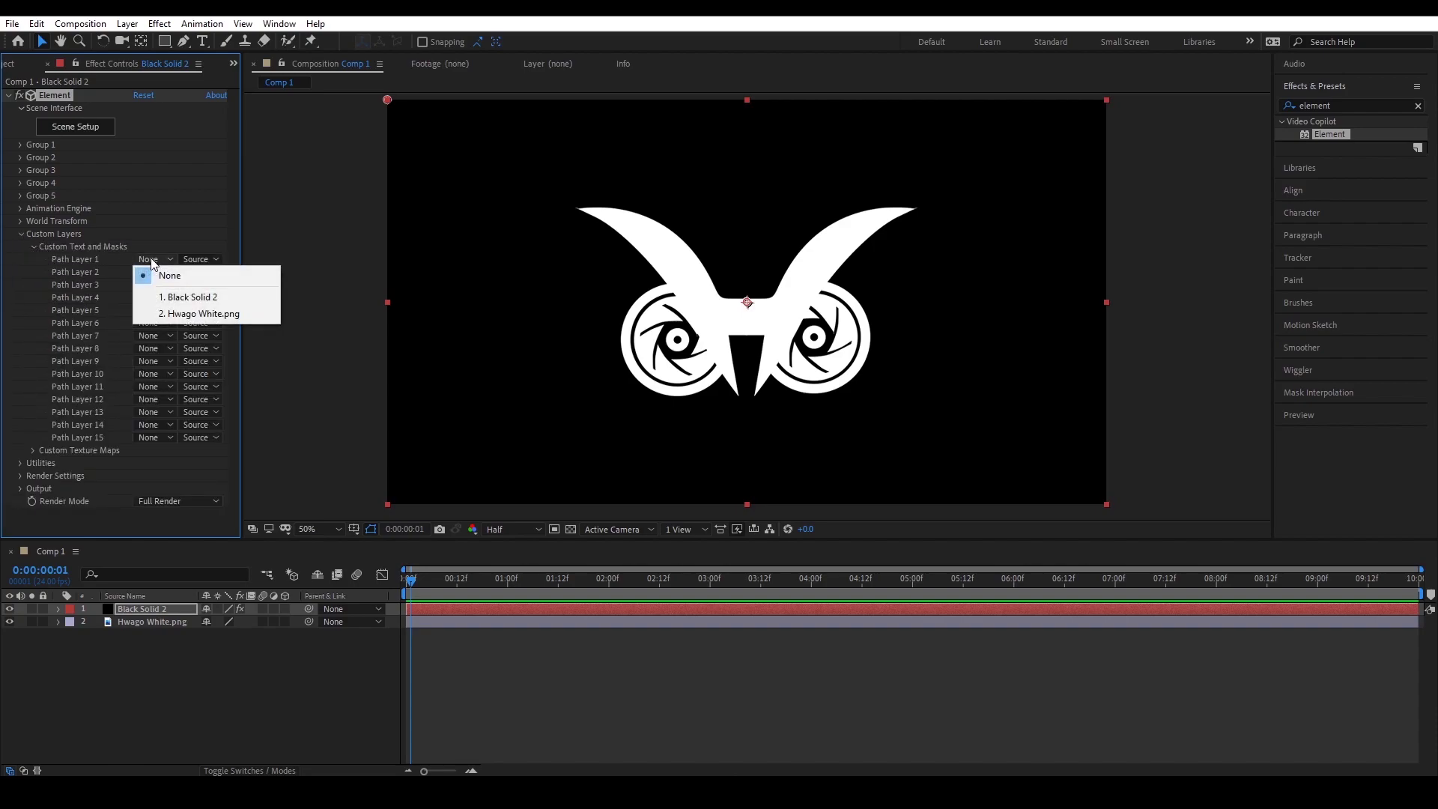
{"action": "left_click", "coordinate": [177, 315]}
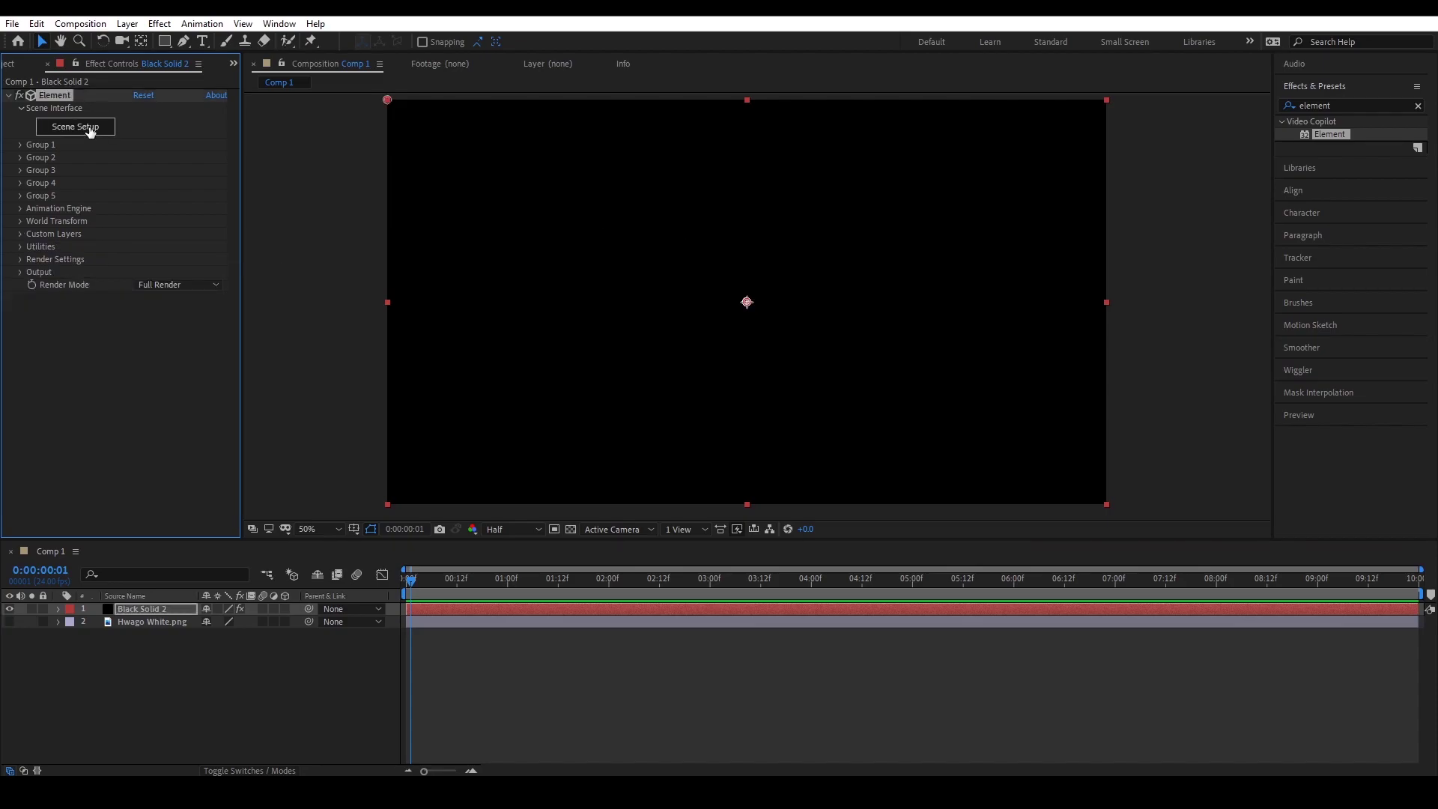
Open Element's Scene Setup and extrude the logo path into a 3D model.
{"action": "left_click", "coordinate": [75, 127]}
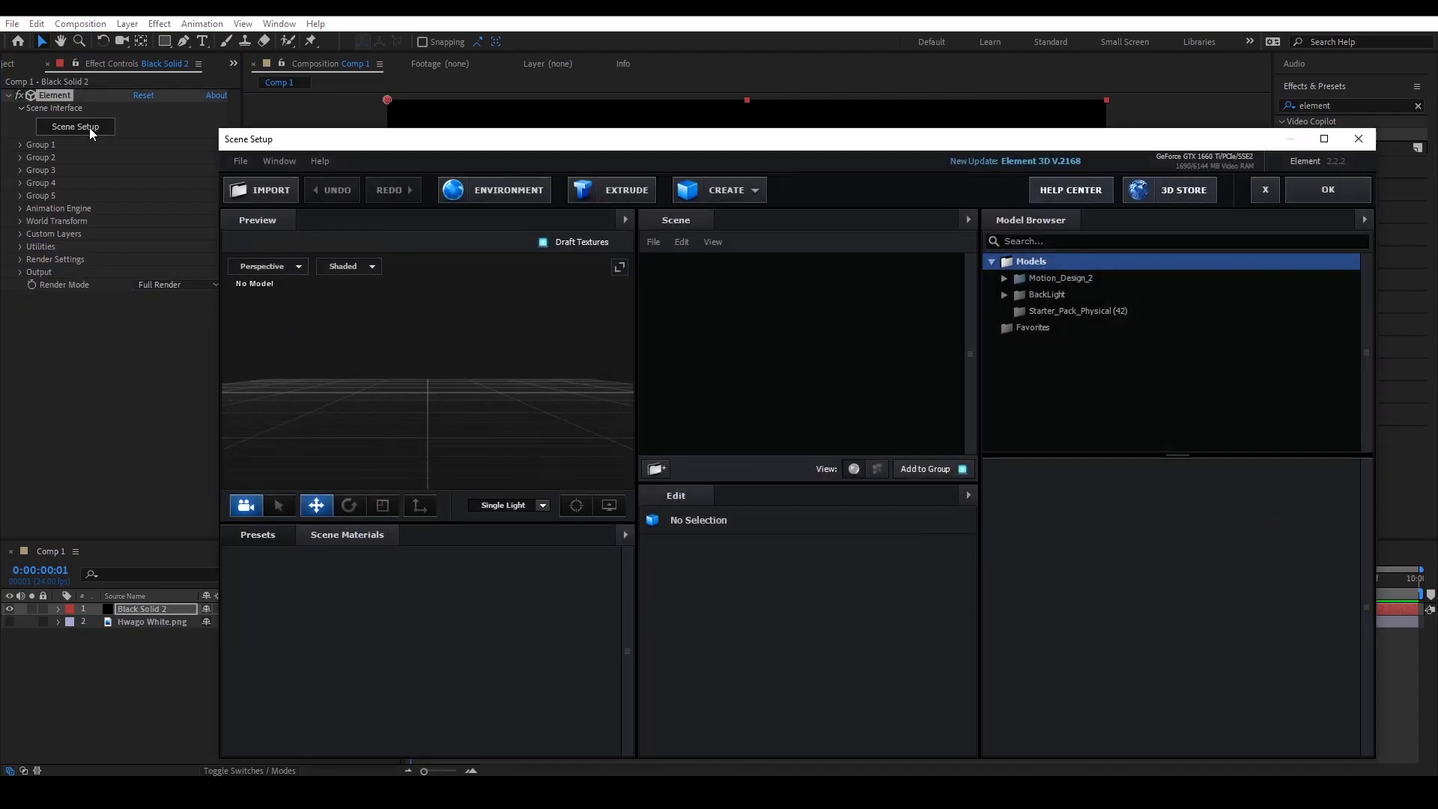
{"action": "left_click_drag", "start_coordinate": [501, 149], "coordinate": [488, 103]}
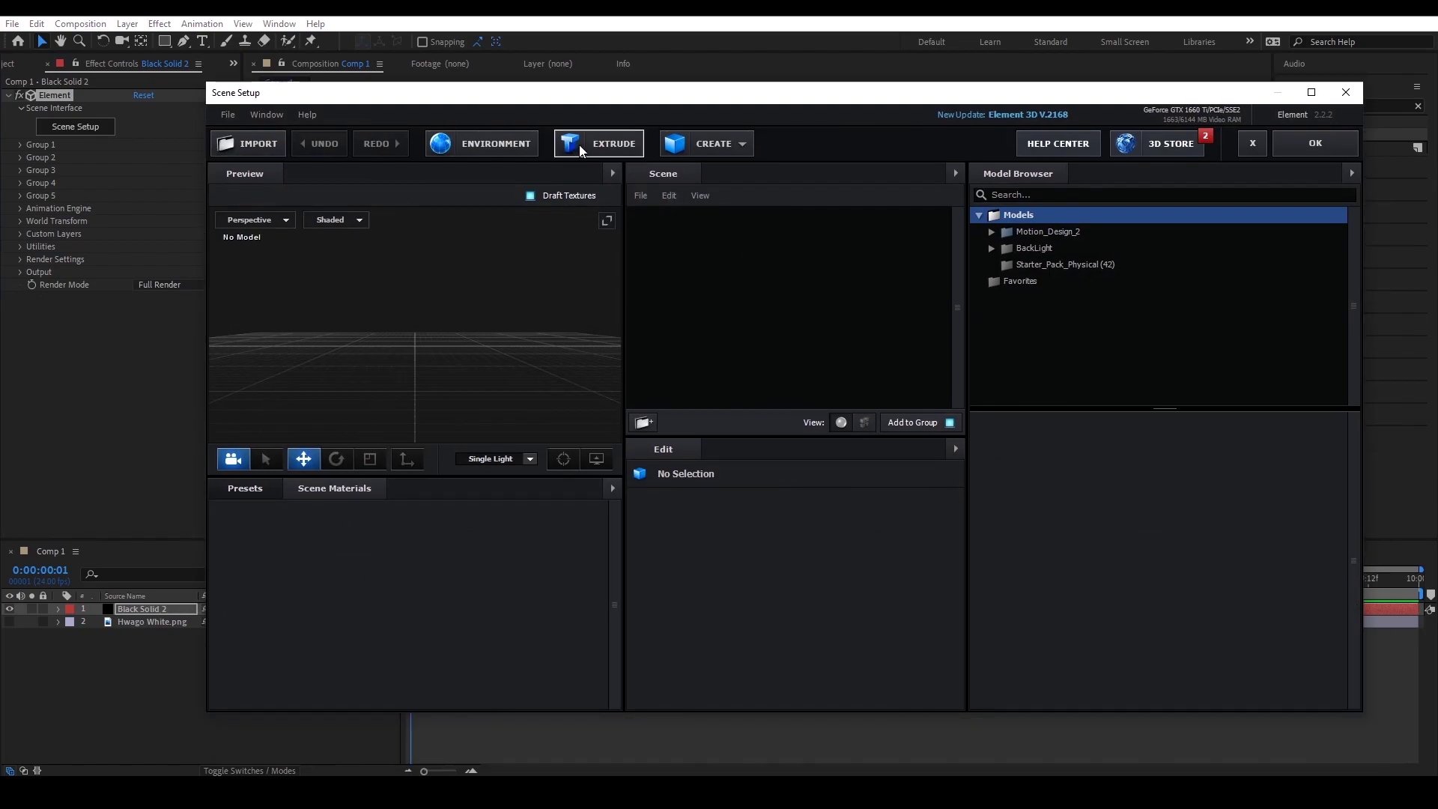
{"action": "left_click", "coordinate": [578, 145]}
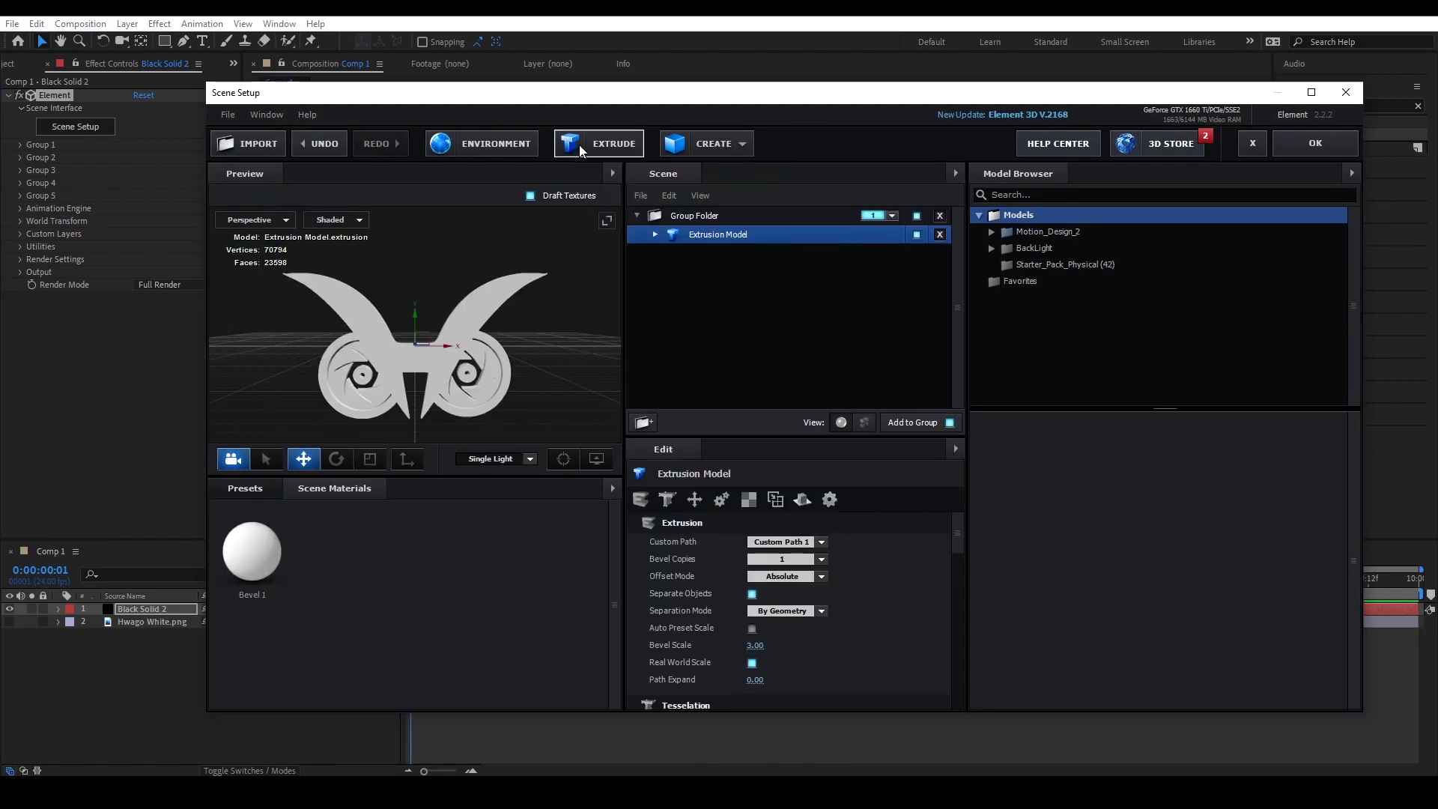
Set the logo extrusion's Bevel Scale to 6.11 and its Path Expand to -1.00.
{"action": "left_click_drag", "start_coordinate": [403, 341], "coordinate": [479, 345]}
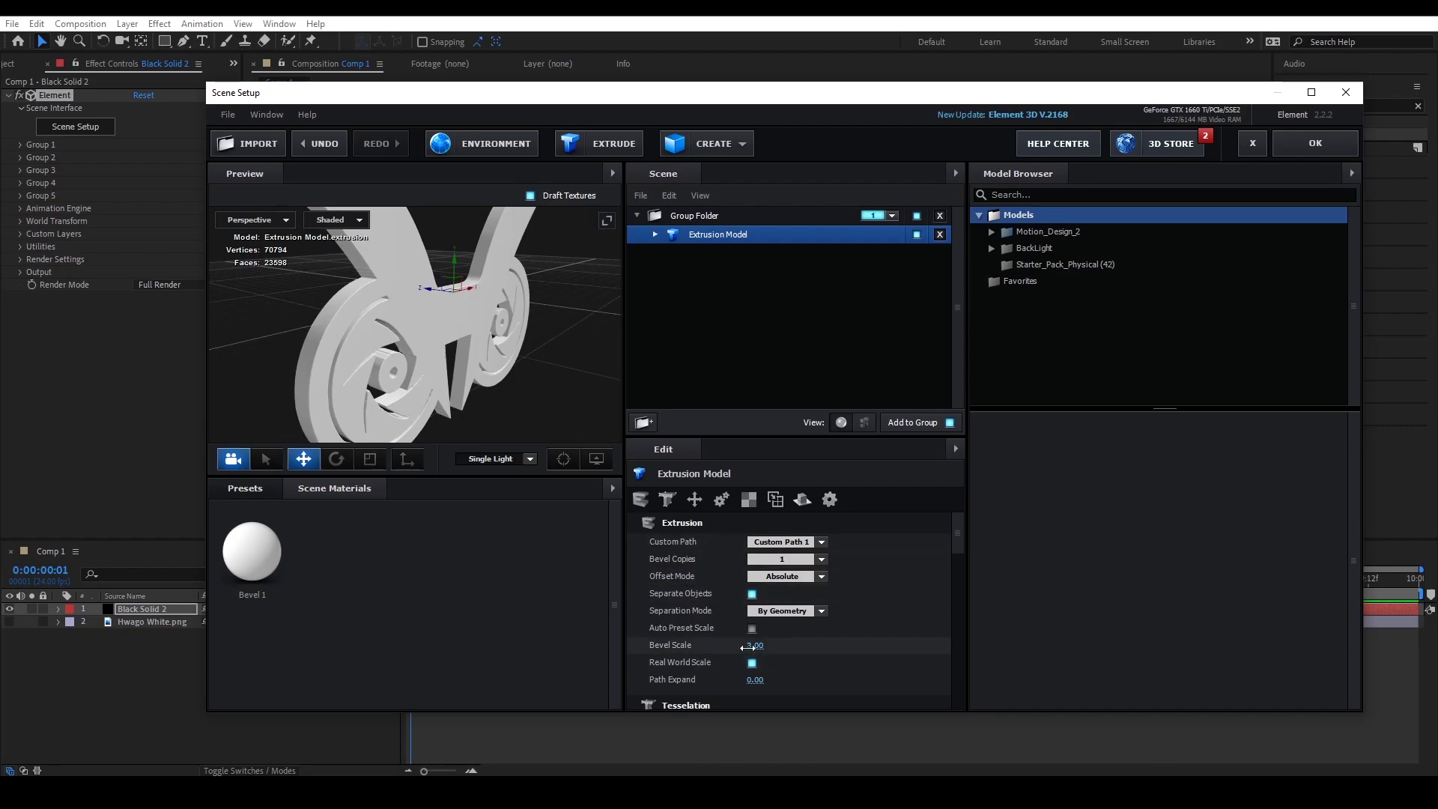
{"action": "left_click_drag", "start_coordinate": [762, 646], "coordinate": [988, 649]}
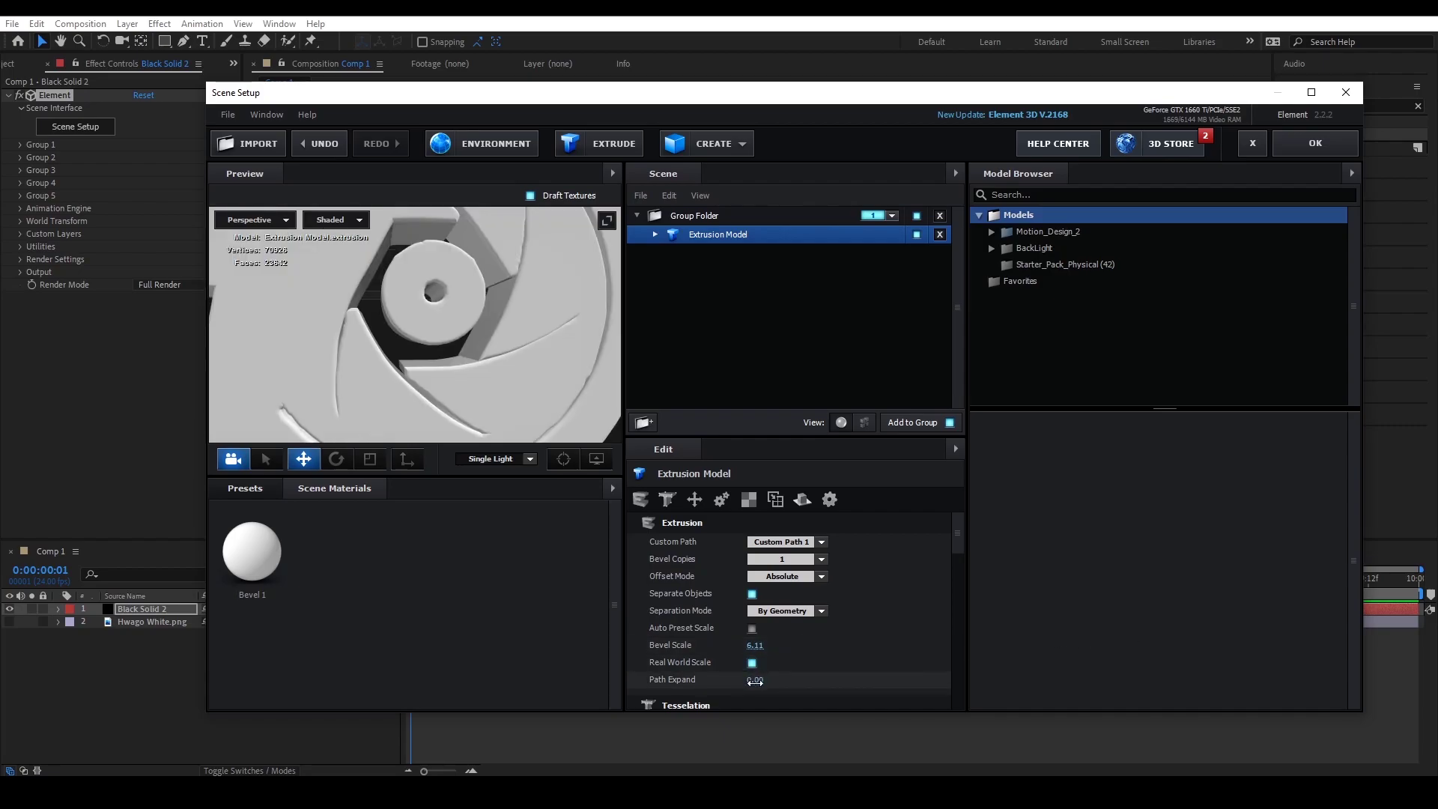
{"action": "left_click_drag", "start_coordinate": [740, 681], "coordinate": [542, 691]}
{"action": "left_click_drag", "start_coordinate": [541, 691], "coordinate": [686, 685]}
{"action": "right_click", "coordinate": [467, 342]}
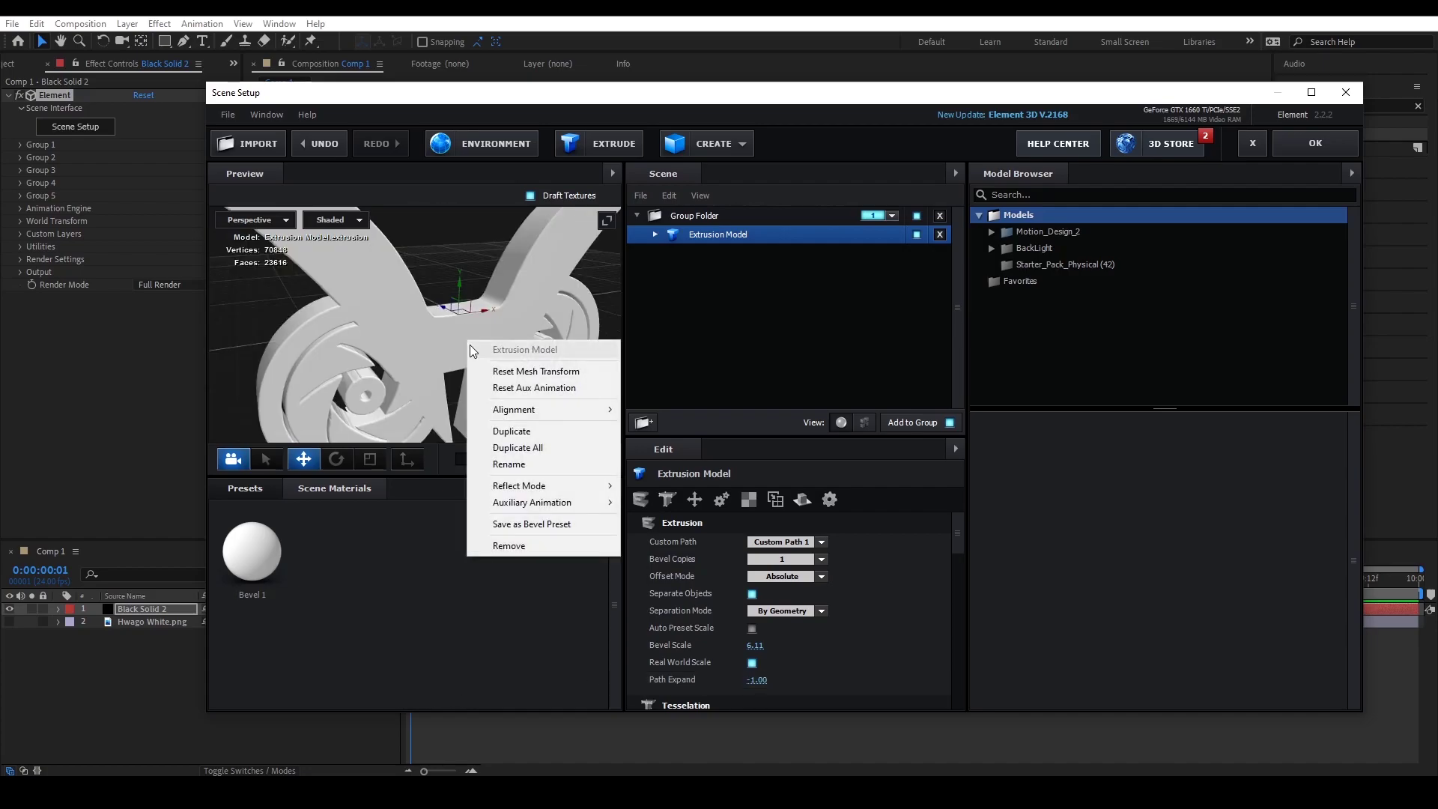
{"action": "left_click", "coordinate": [453, 262]}
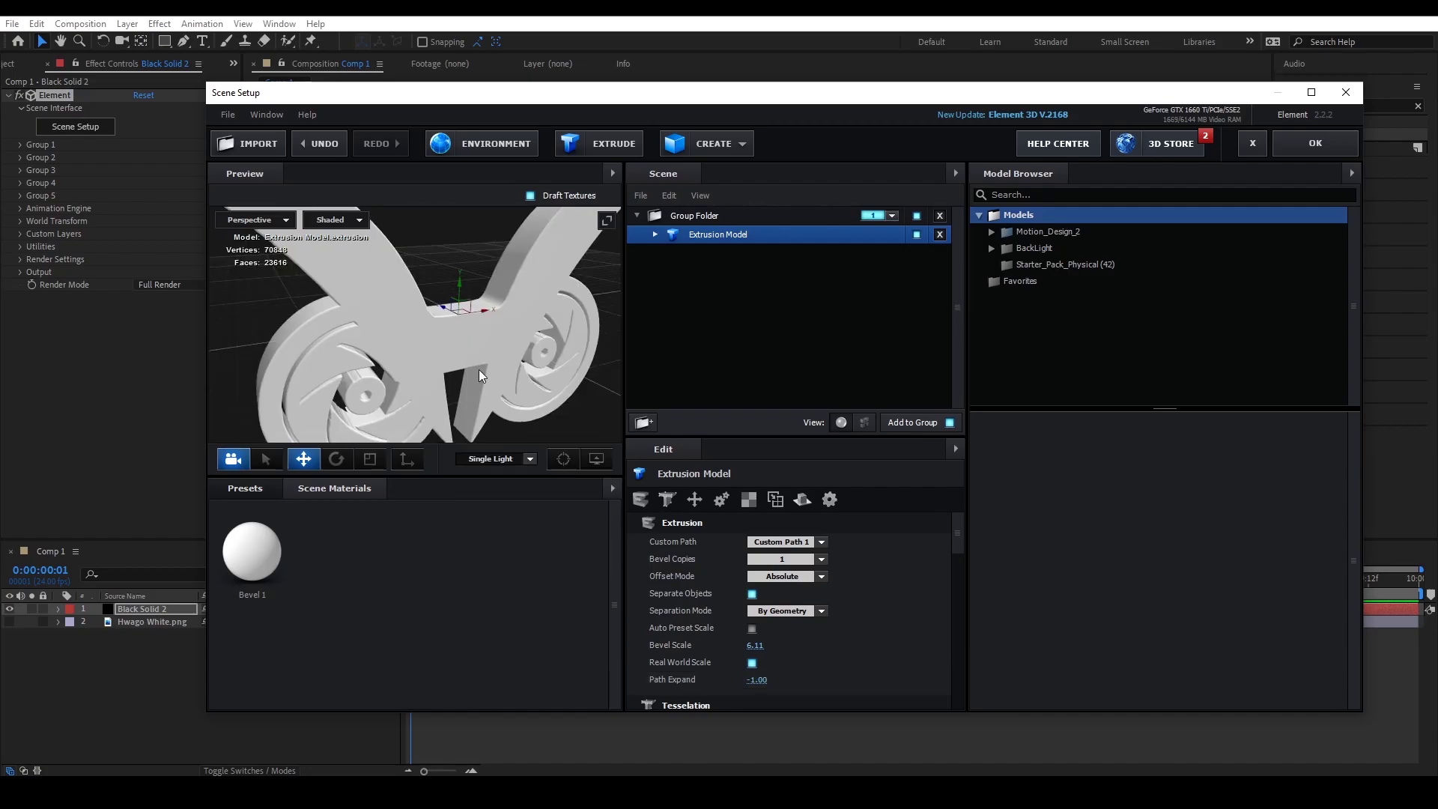
{"action": "mouse_move", "coordinate": [481, 370]}
{"action": "left_mouse_down"}
{"action": "mouse_move", "coordinate": [447, 353]}
{"action": "mouse_move", "coordinate": [487, 353]}
{"action": "left_mouse_up"}
Apply a clean brushed metal material from the Pro_Shaders_2 Metal presets to the Extrusion Model.
{"action": "left_click", "coordinate": [245, 488]}
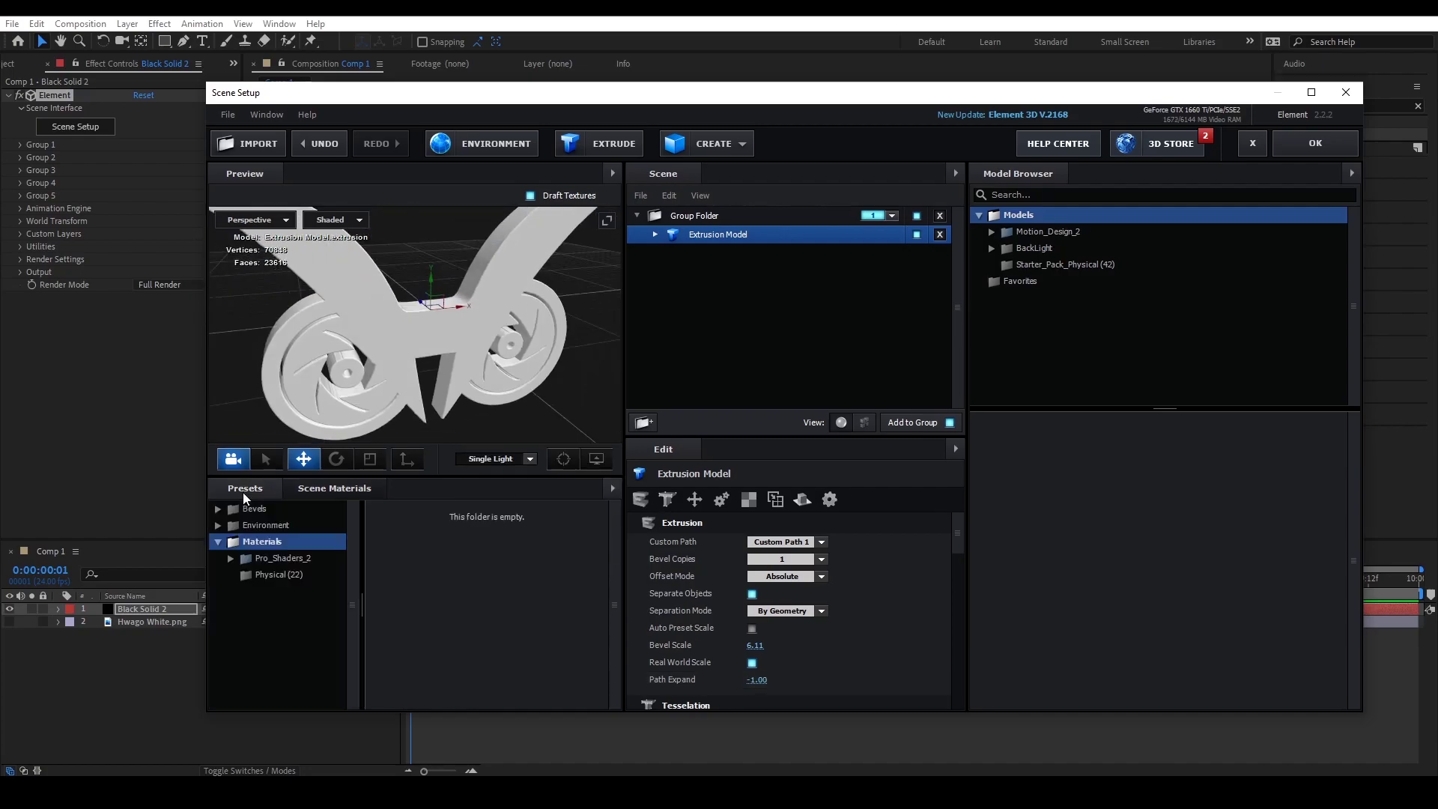
{"action": "left_click", "coordinate": [234, 560]}
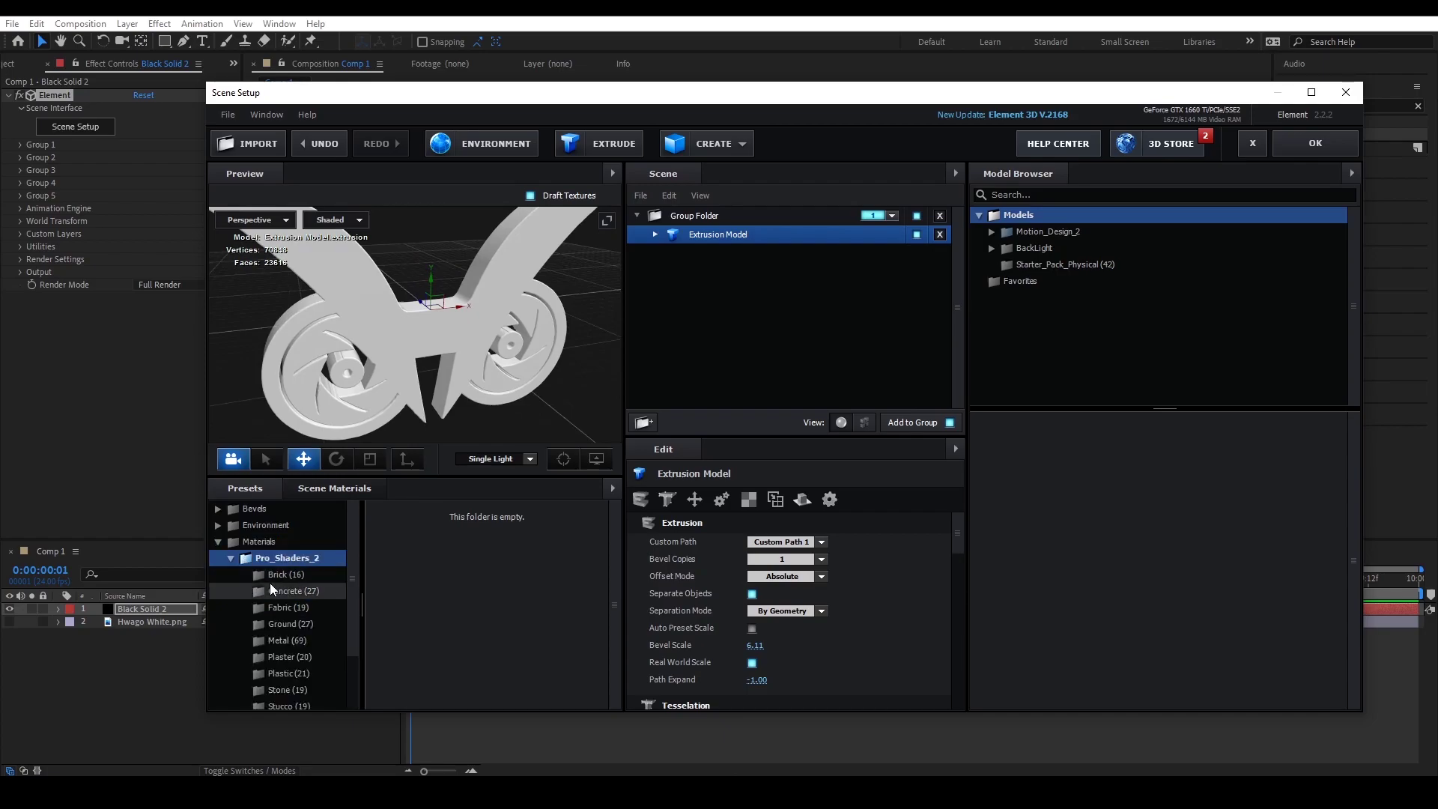
{"action": "left_click", "coordinate": [301, 640]}
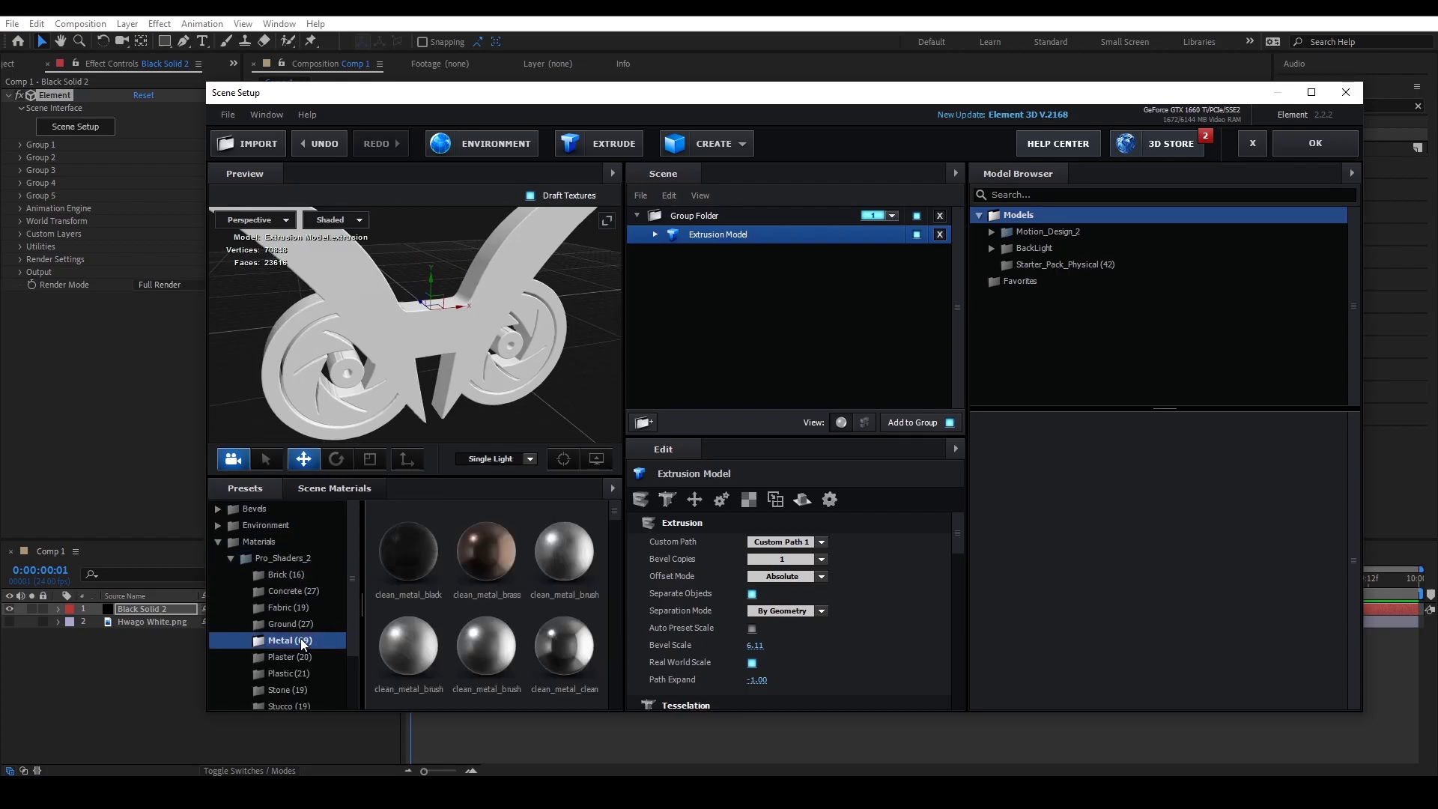
{"action": "left_click_drag", "start_coordinate": [379, 338], "coordinate": [348, 340]}
{"action": "scroll", "coordinate": [503, 634], "scroll_direction": "down", "scroll_amount": 2}
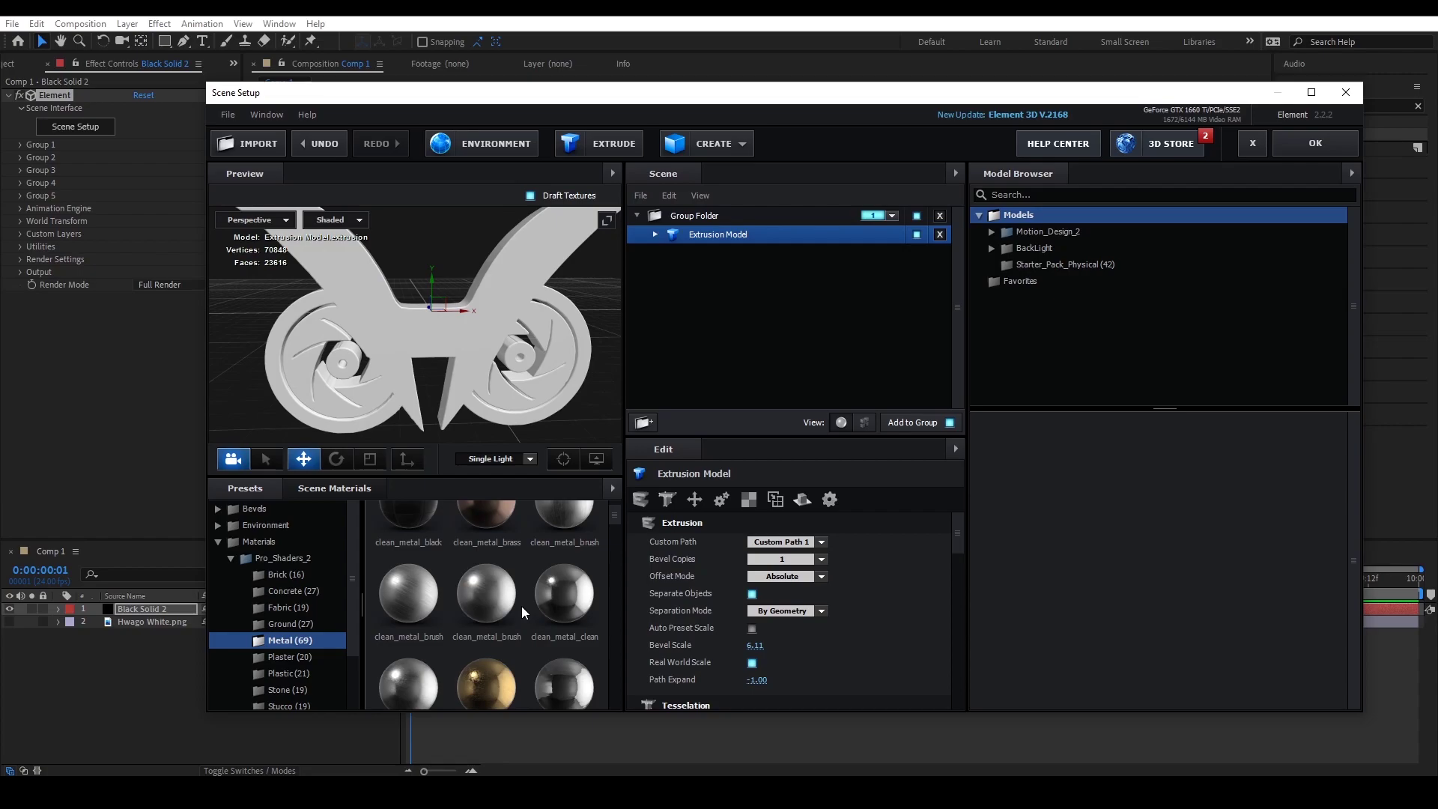
{"action": "scroll", "coordinate": [522, 605], "scroll_direction": "up", "scroll_amount": 1}
{"action": "left_click_drag", "start_coordinate": [576, 578], "coordinate": [715, 244]}
Set the Extrusion Model's UV Repeat to 2.00 in both directions.
{"action": "scroll", "coordinate": [718, 634], "scroll_direction": "down", "scroll_amount": 5}
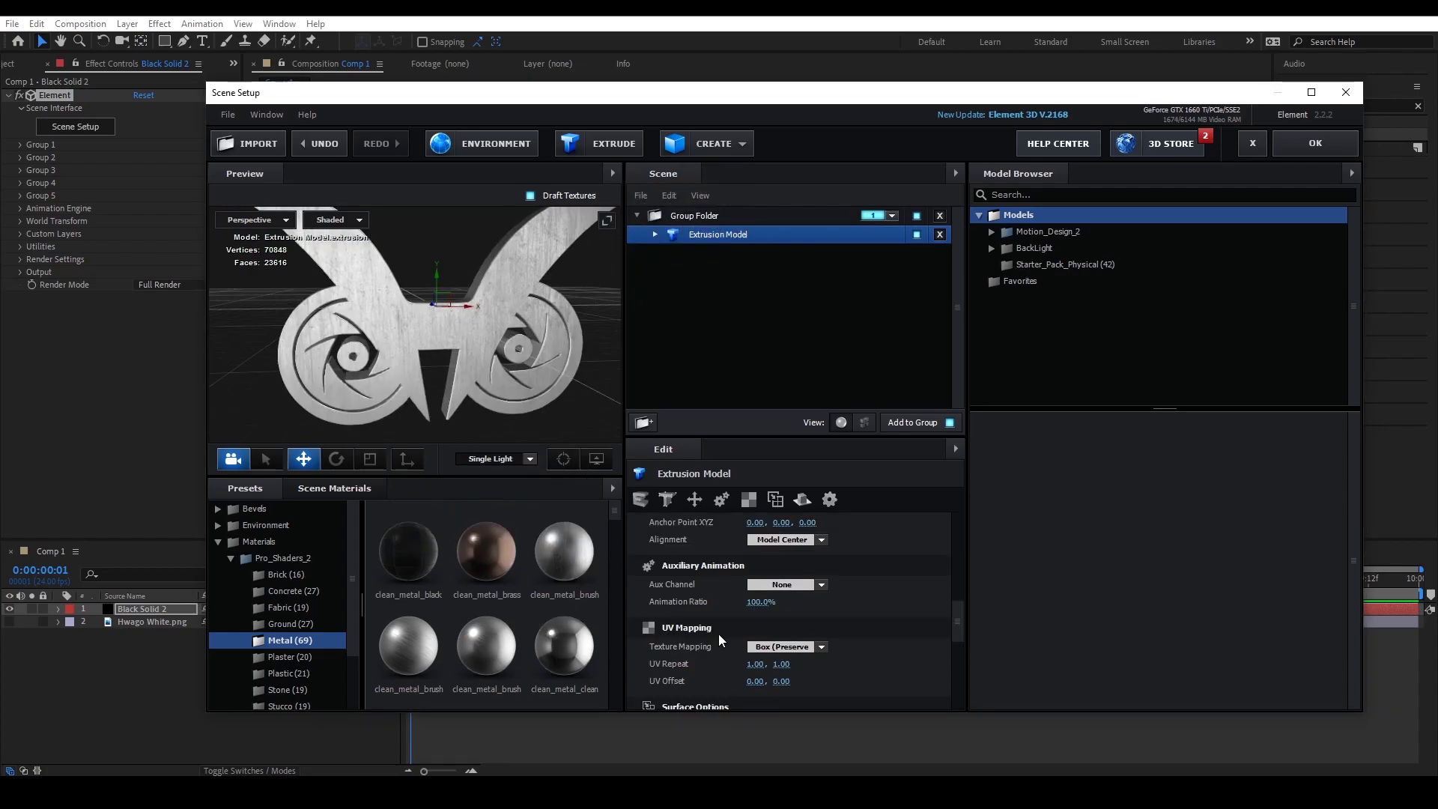
{"action": "scroll", "coordinate": [425, 324], "scroll_direction": "up", "scroll_amount": 5}
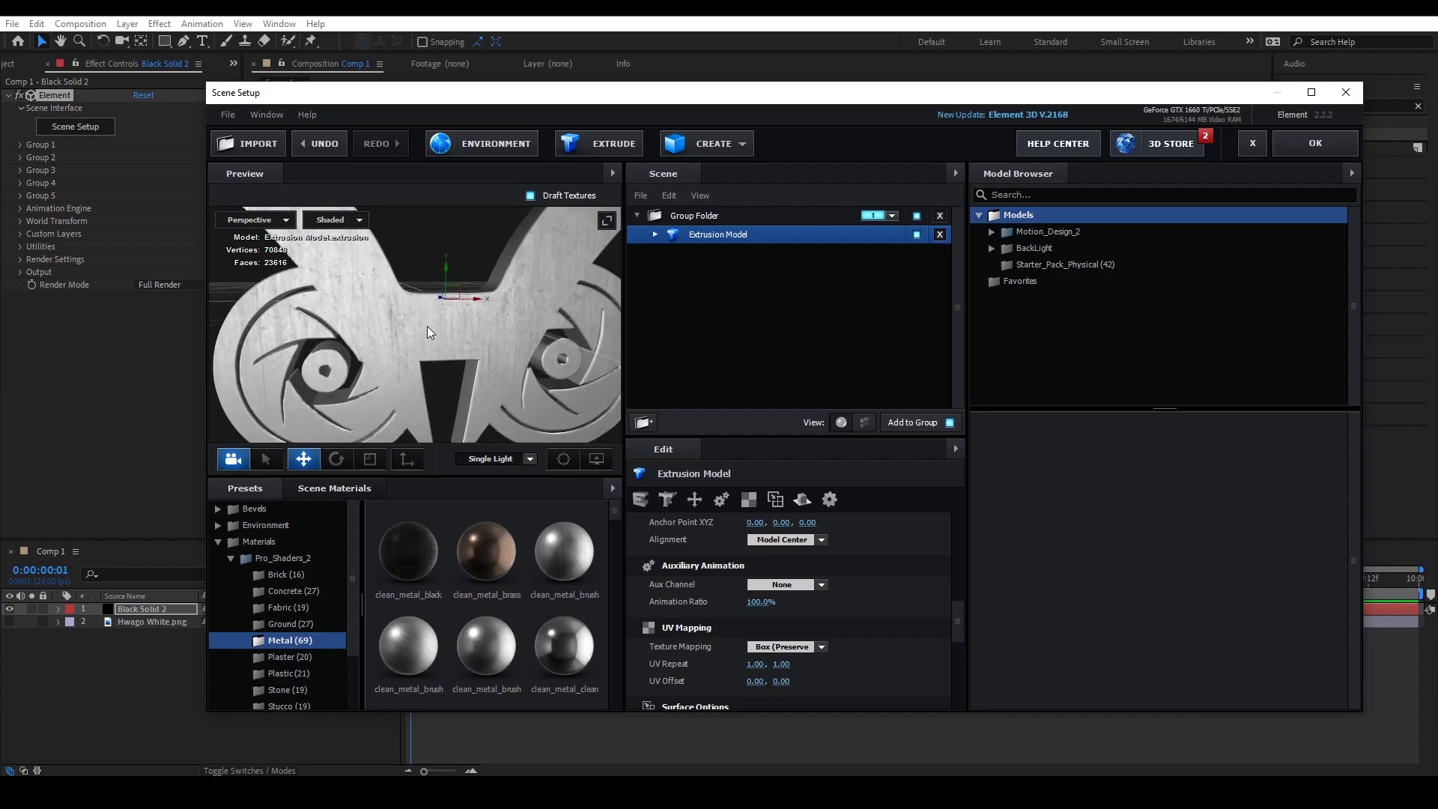
{"action": "mouse_move", "coordinate": [755, 664]}
{"action": "left_mouse_down"}
{"action": "mouse_move", "coordinate": [690, 665]}
{"action": "mouse_move", "coordinate": [741, 665]}
{"action": "left_mouse_up"}
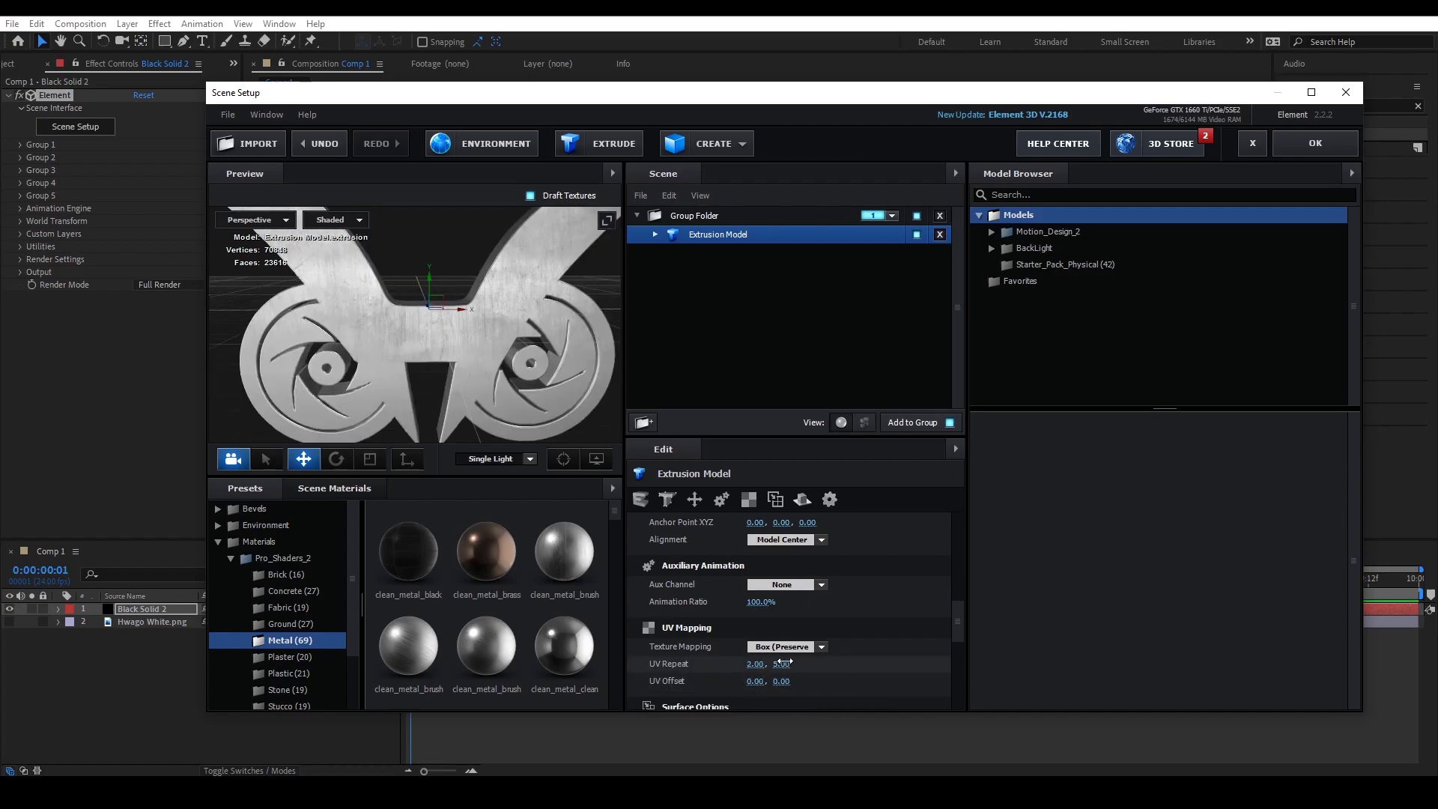
{"action": "left_click", "coordinate": [785, 664]}
{"action": "type", "text": "2"}
{"action": "key", "text": "Return"}
{"action": "left_click_drag", "start_coordinate": [415, 352], "coordinate": [374, 323]}
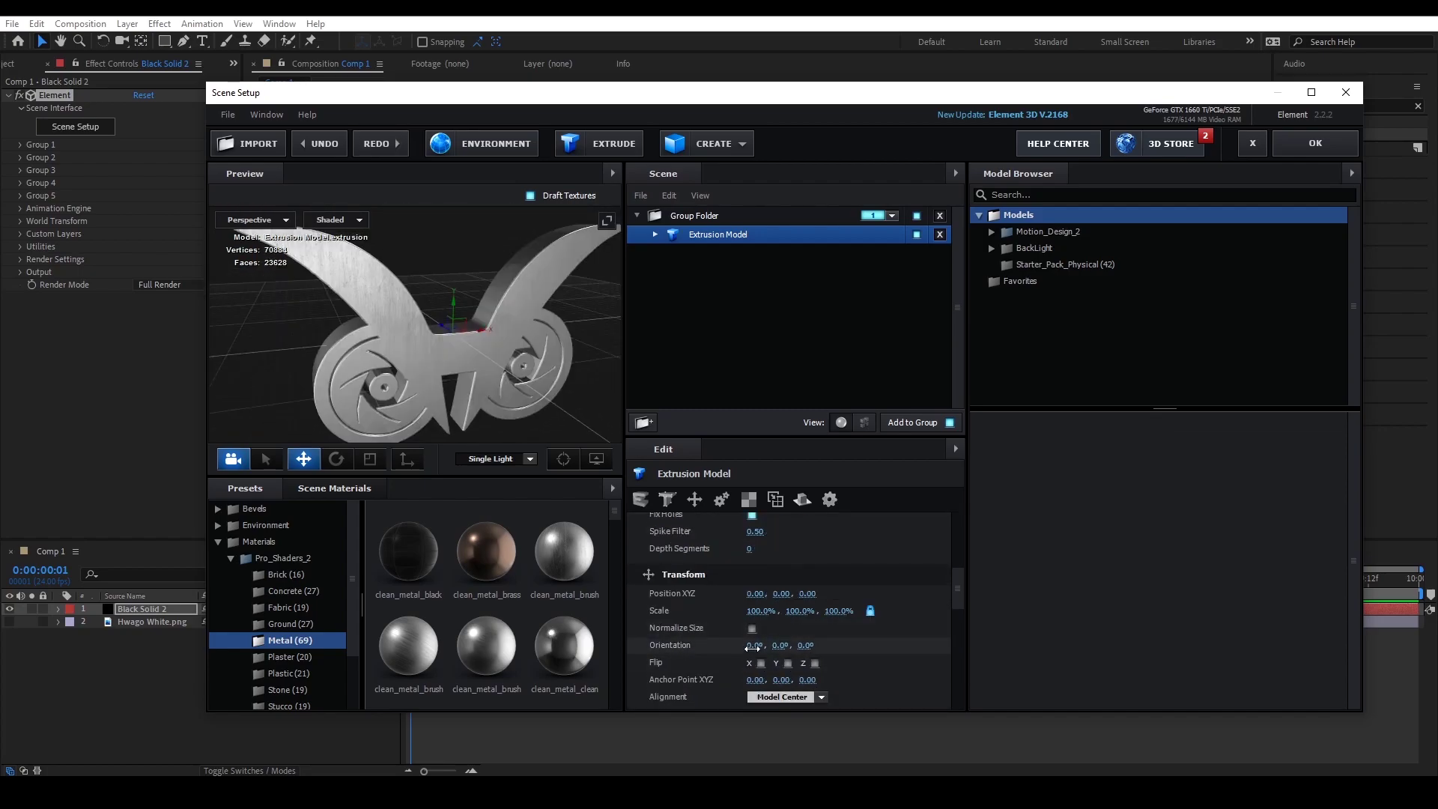
Lay the logo model flat with an X orientation of 90° and raise its Y position to 0.13.
{"action": "left_click_drag", "start_coordinate": [752, 648], "coordinate": [809, 645]}
{"action": "left_click", "coordinate": [759, 646]}
{"action": "type", "text": "90"}
{"action": "key", "text": "Return"}
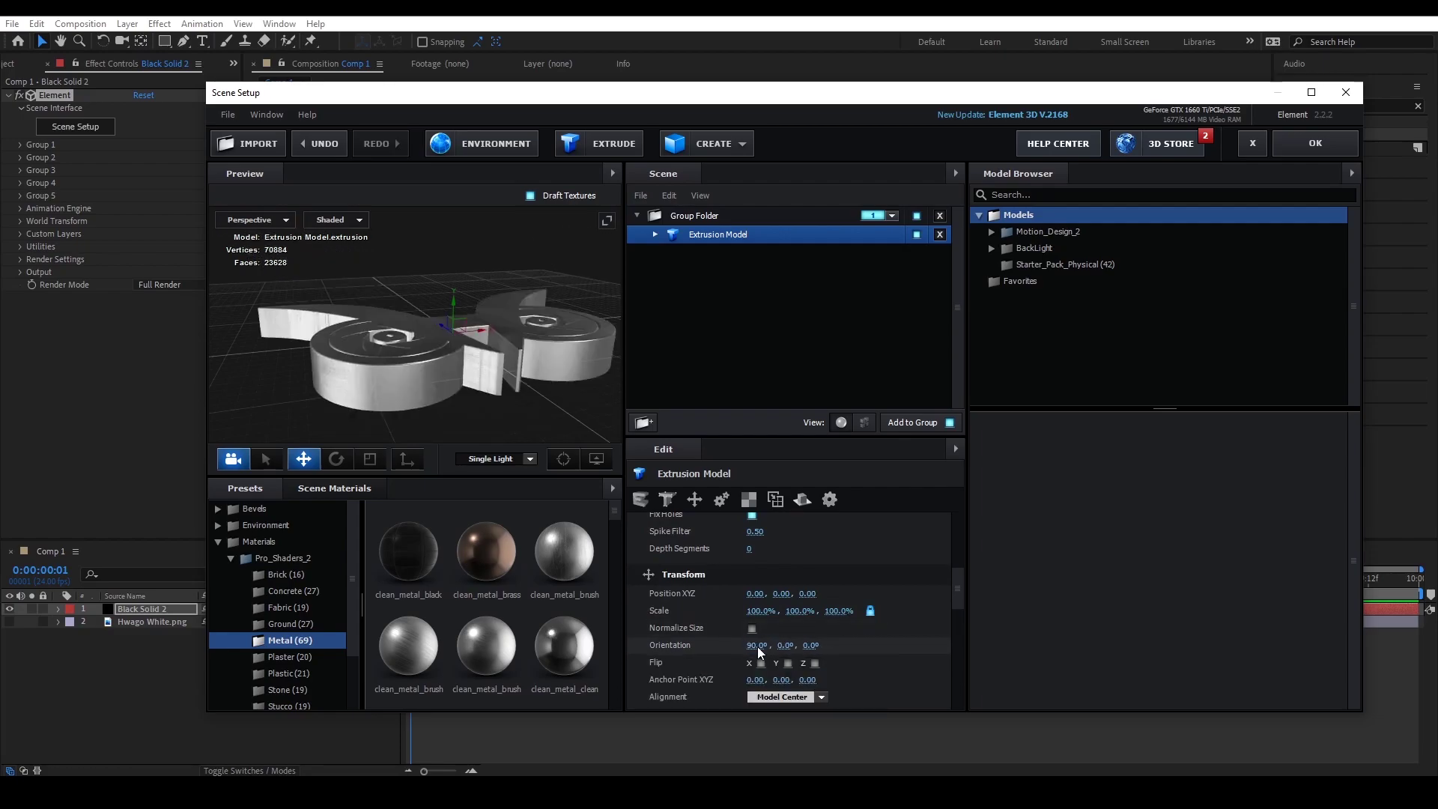
{"action": "left_click_drag", "start_coordinate": [421, 369], "coordinate": [449, 370]}
Create a plane model as the ground beneath the logo and scale it uniformly to 2327%.
{"action": "left_click", "coordinate": [714, 143]}
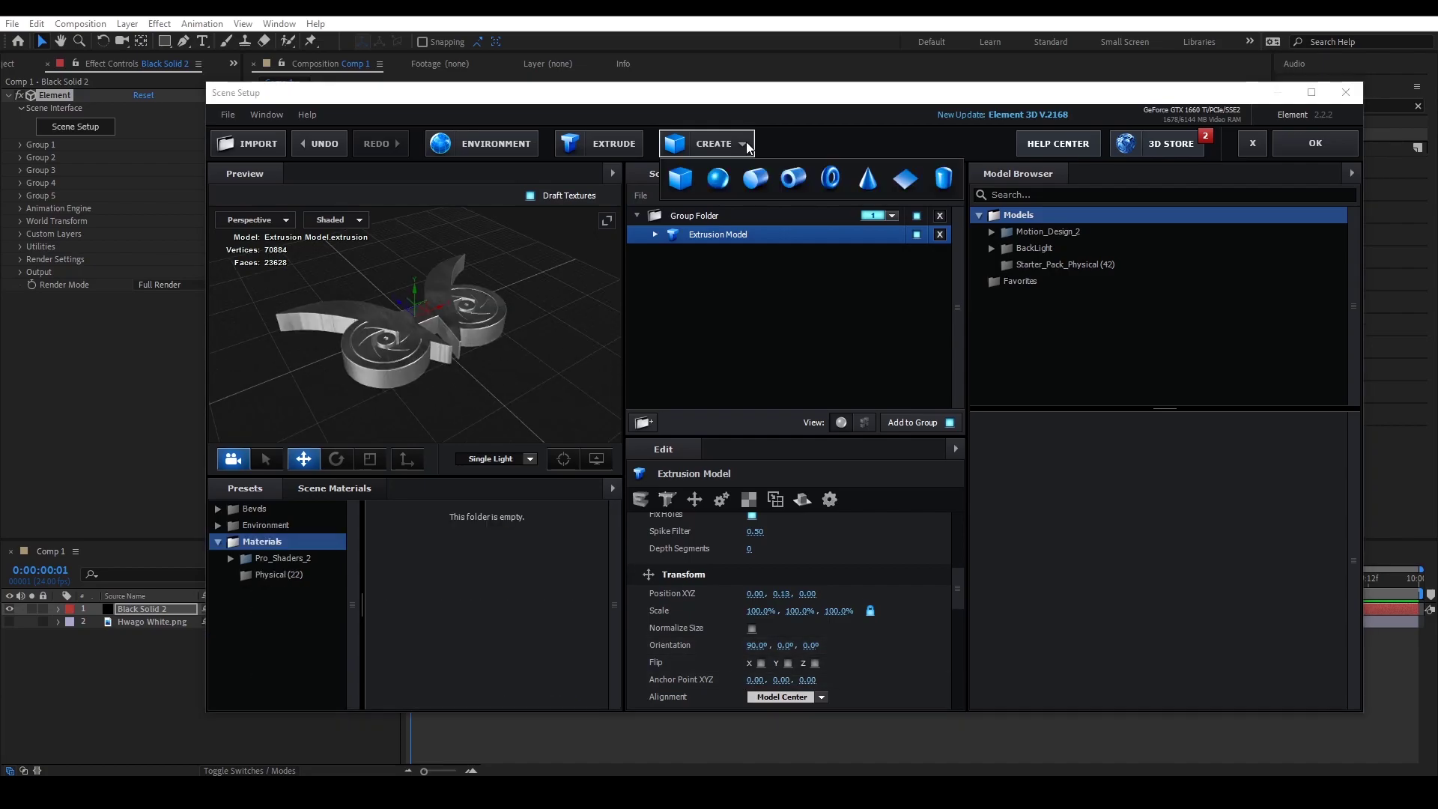
{"action": "left_click", "coordinate": [895, 184]}
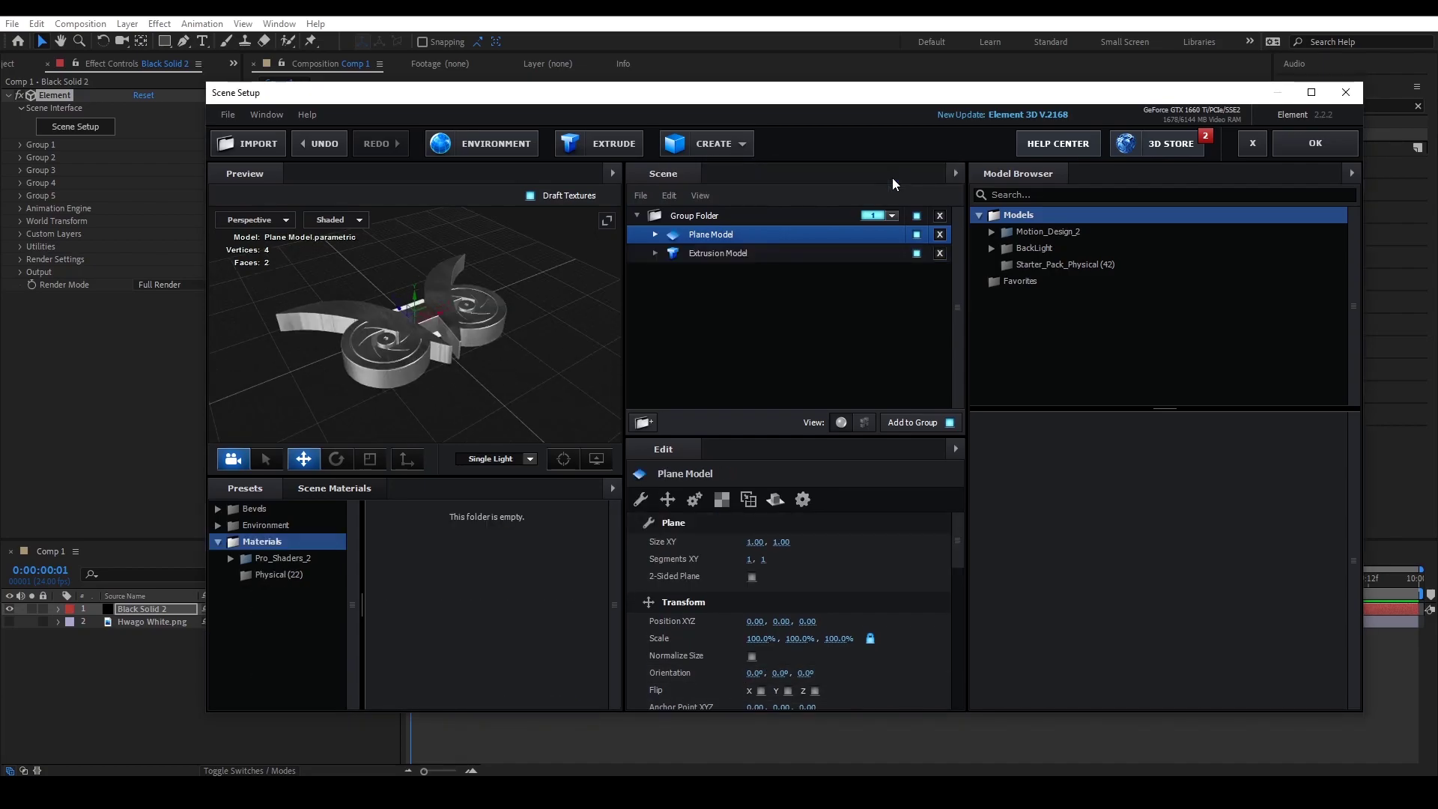
{"action": "left_click_drag", "start_coordinate": [506, 334], "coordinate": [455, 378]}
{"action": "left_click_drag", "start_coordinate": [761, 638], "coordinate": [1021, 604]}
Apply the ground_dirt_cracked material from the Pro_Shaders_2 Ground presets to the Plane Model.
{"action": "double_click", "coordinate": [278, 558]}
{"action": "scroll", "coordinate": [303, 600], "scroll_direction": "down", "scroll_amount": 2}
{"action": "left_click", "coordinate": [298, 586]}
{"action": "left_click_drag", "start_coordinate": [481, 553], "coordinate": [762, 249]}
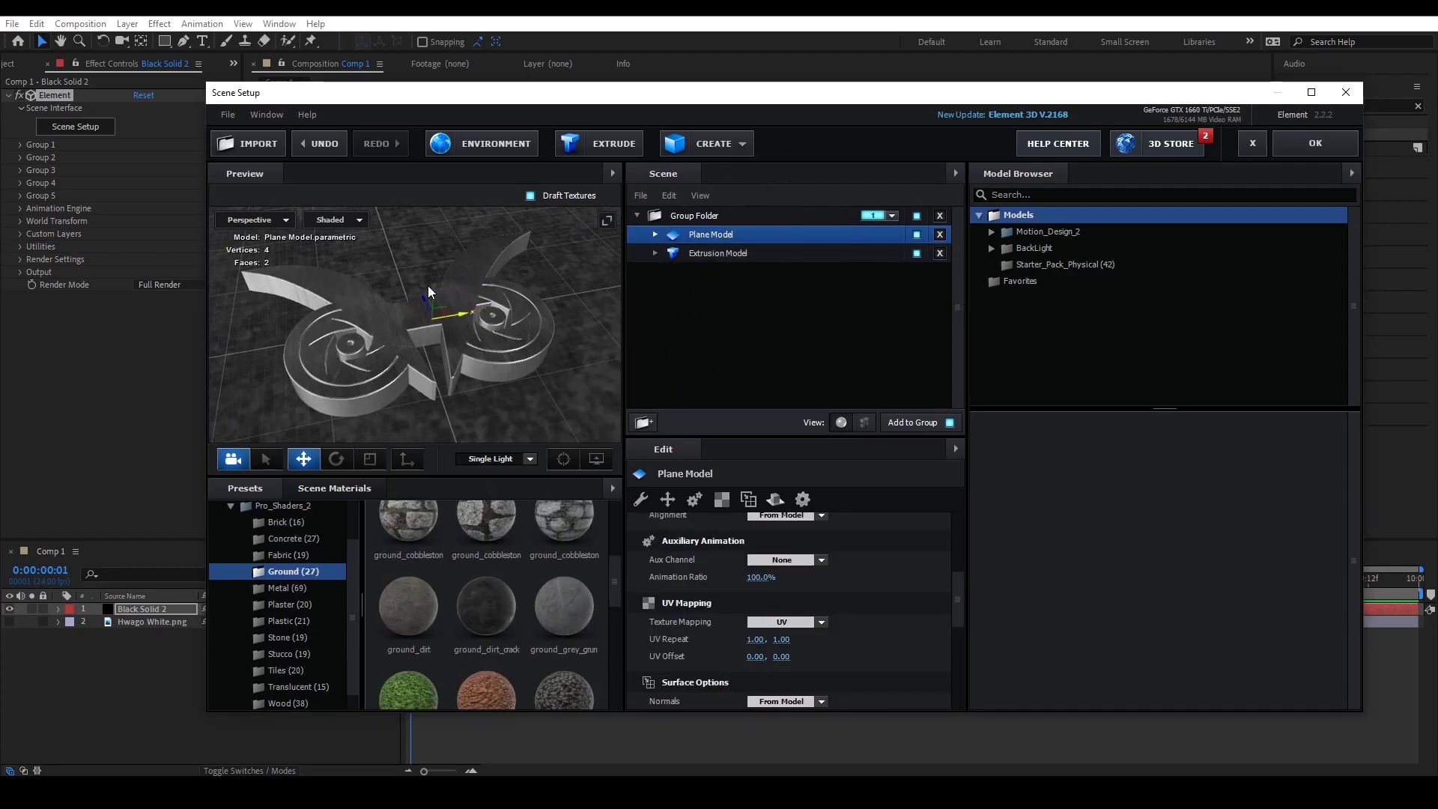
Increase the plane's UV Repeat, using 3.00 for the first value, and accept the scene setup.
{"action": "scroll", "coordinate": [430, 286], "scroll_direction": "up", "scroll_amount": 3}
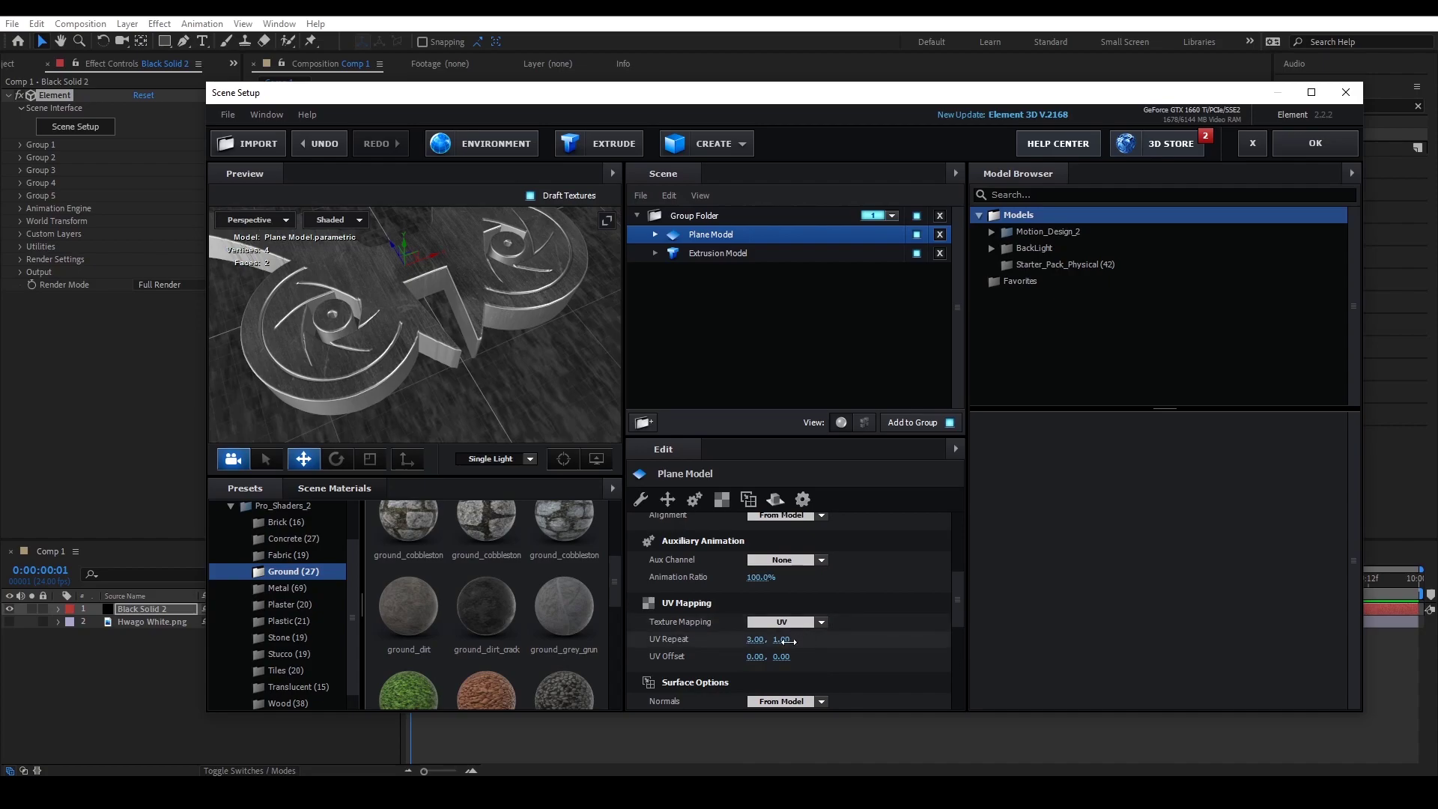
{"action": "left_click_drag", "start_coordinate": [786, 641], "coordinate": [789, 641]}
{"action": "left_click_drag", "start_coordinate": [416, 313], "coordinate": [421, 281]}
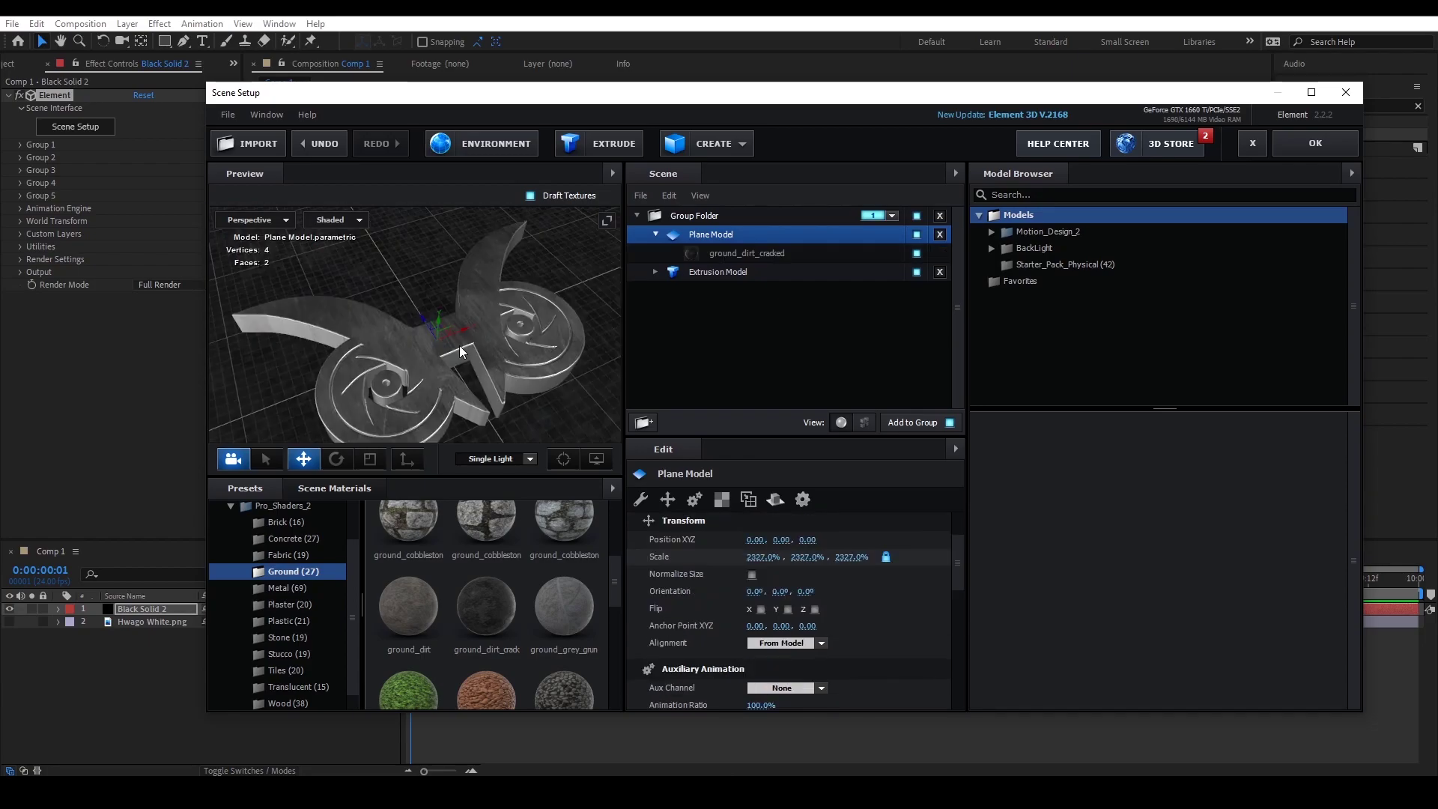
{"action": "left_click_drag", "start_coordinate": [463, 369], "coordinate": [461, 358]}
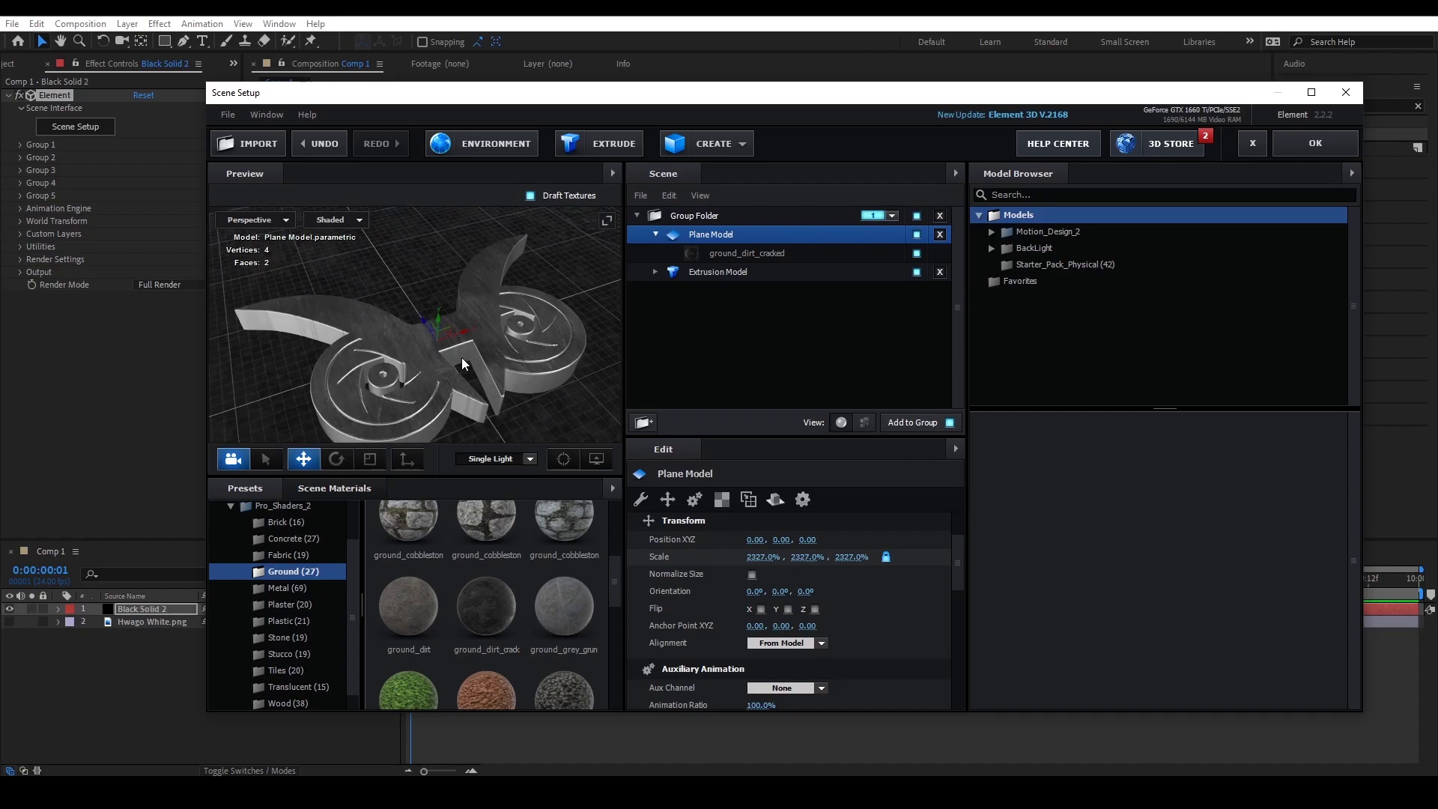
{"action": "left_click", "coordinate": [1300, 147]}
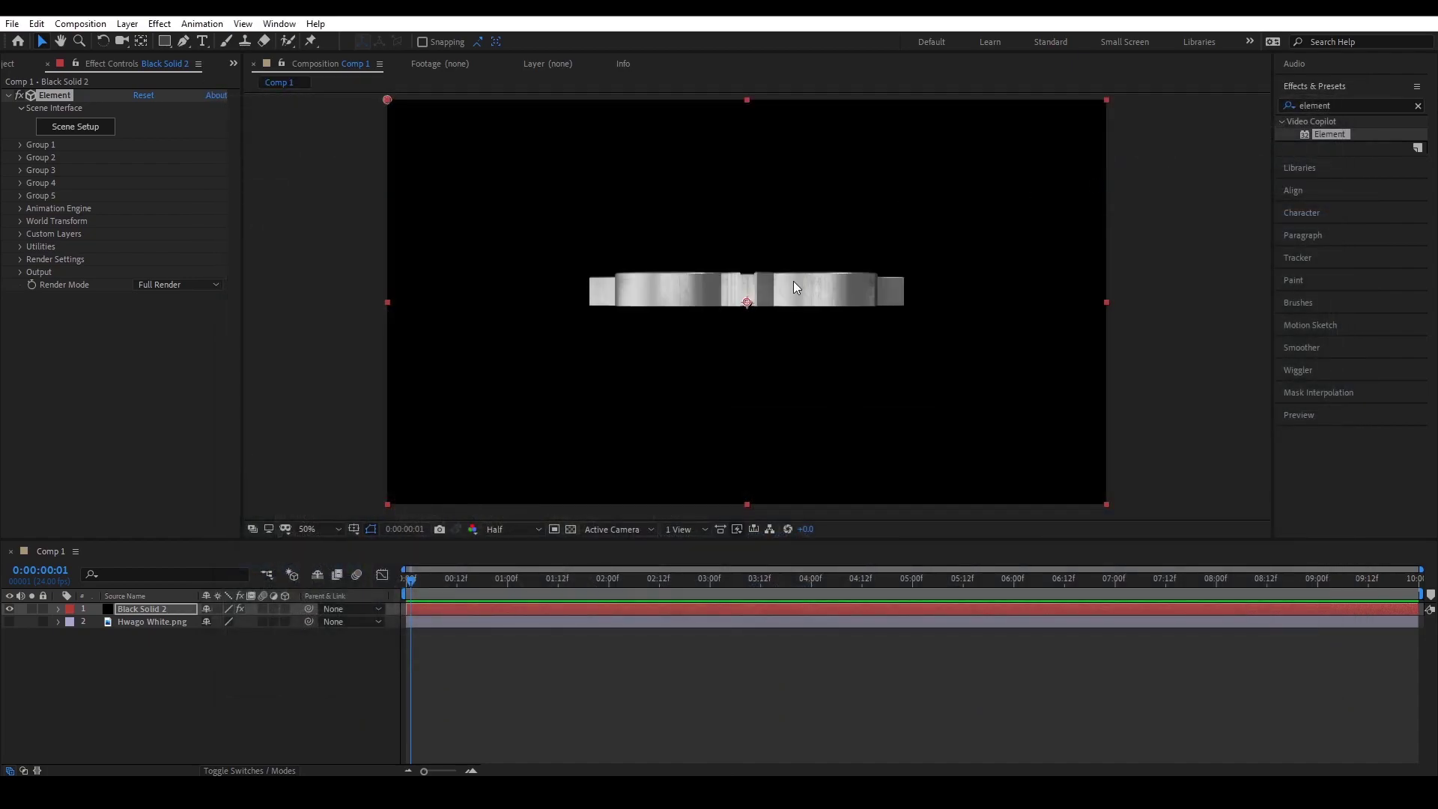
Add a new two-node camera named Camera 1 with the Custom preset to the composition.
{"action": "left_click", "coordinate": [159, 24]}
{"action": "mouse_move", "coordinate": [129, 25]}
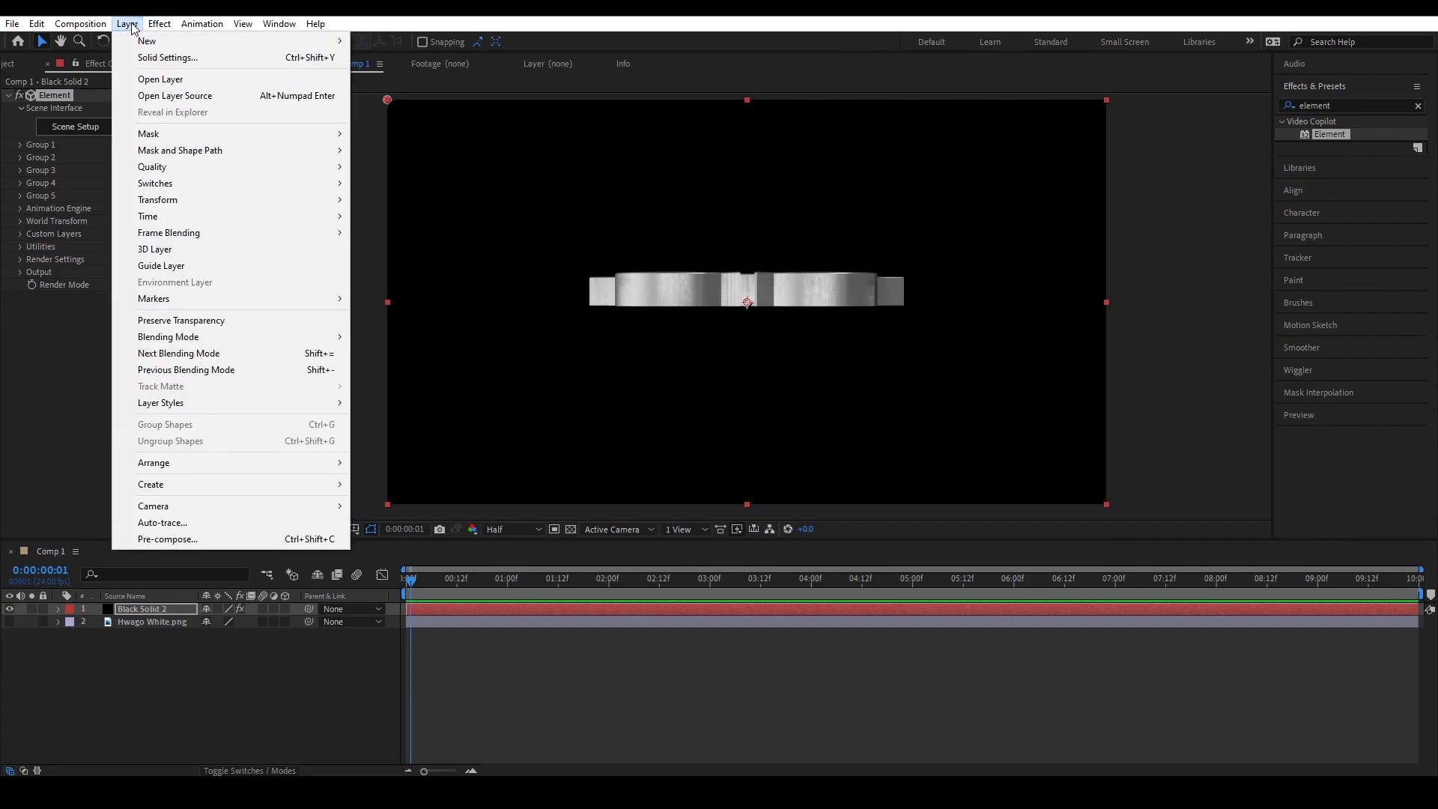
{"action": "mouse_move", "coordinate": [299, 41]}
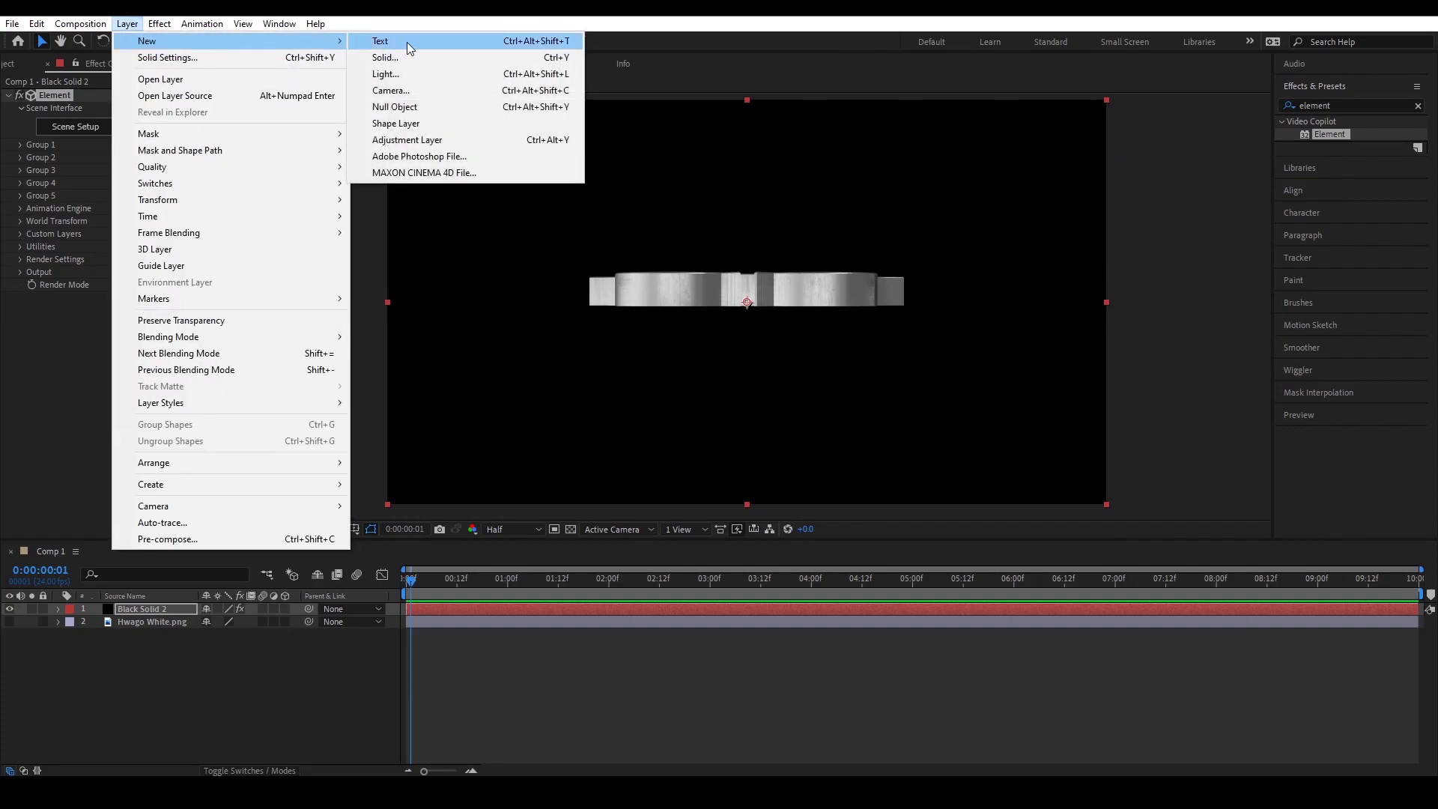
{"action": "left_click", "coordinate": [390, 91]}
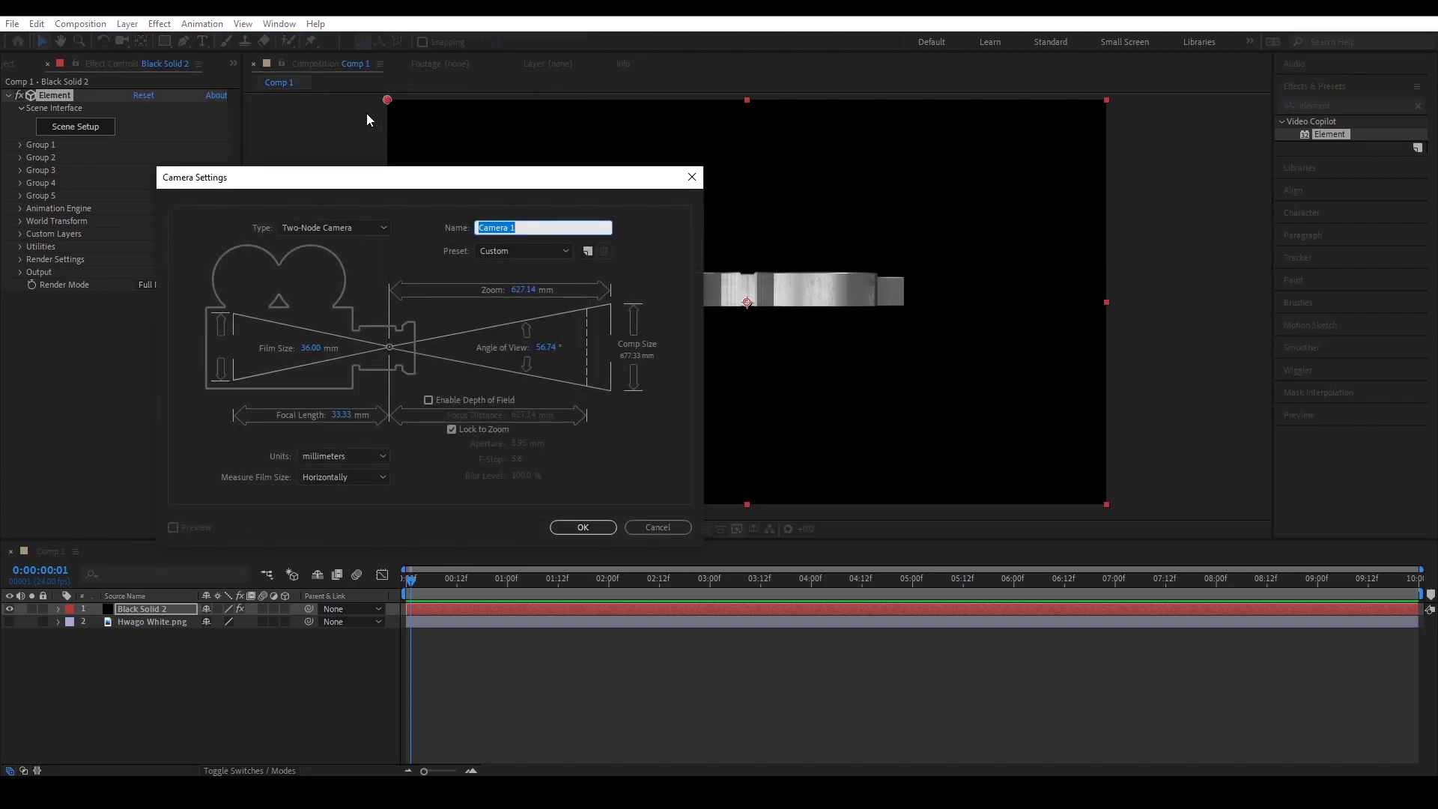
{"action": "left_click", "coordinate": [402, 256]}
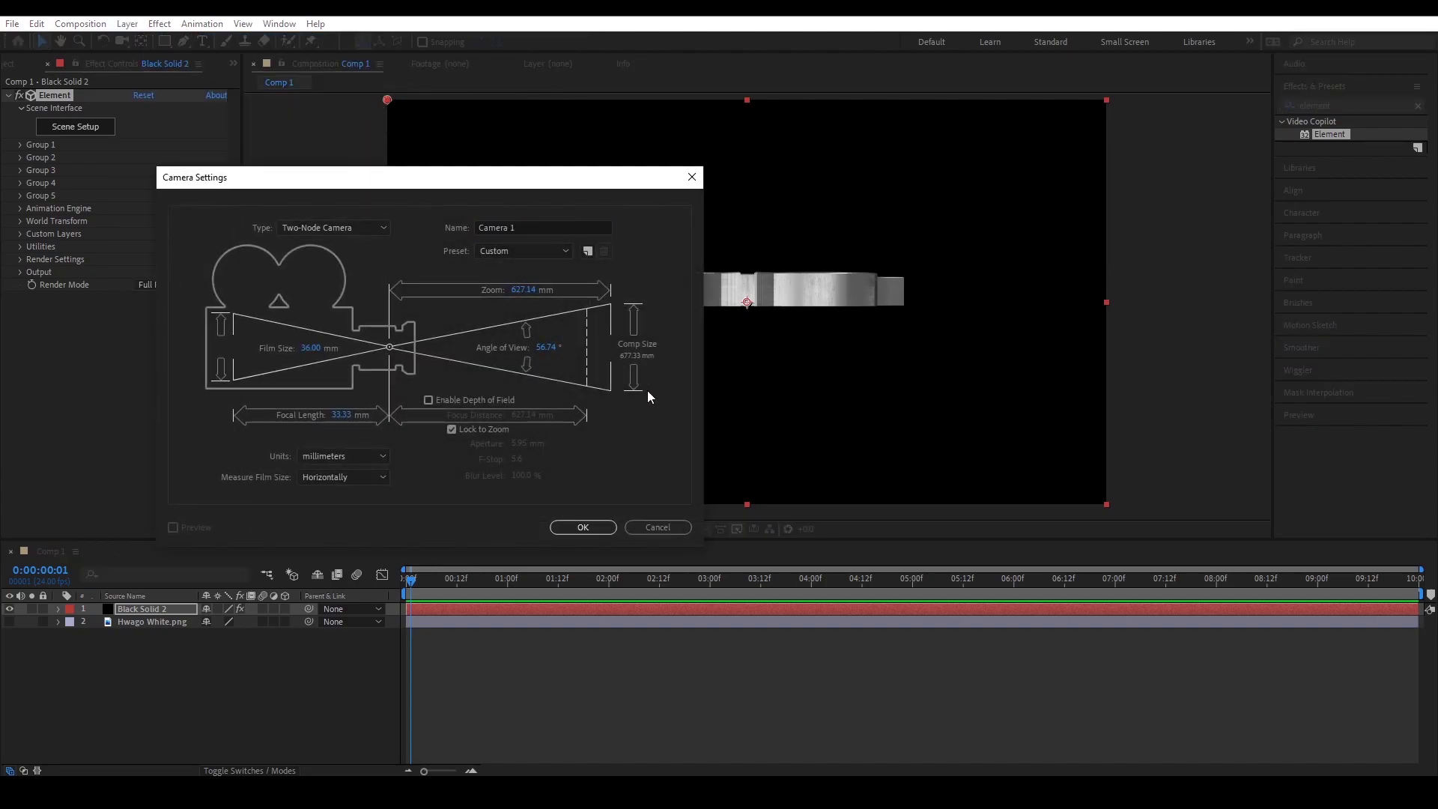
{"action": "left_click", "coordinate": [562, 531]}
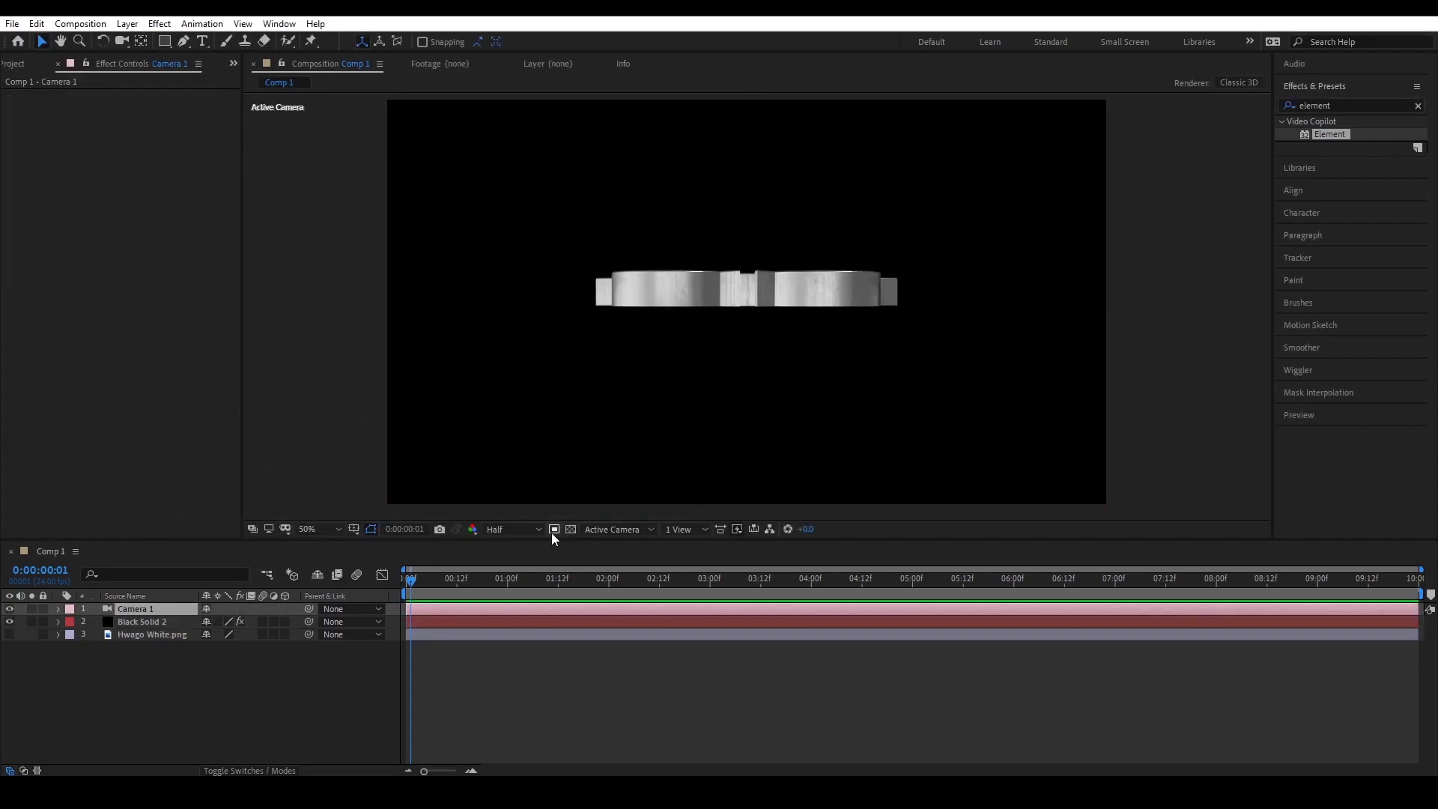
Orbit Camera 1 with the Unified Camera tool to frame the logo close up from above at an angle.
{"action": "left_click", "coordinate": [452, 695]}
{"action": "left_click", "coordinate": [433, 609]}
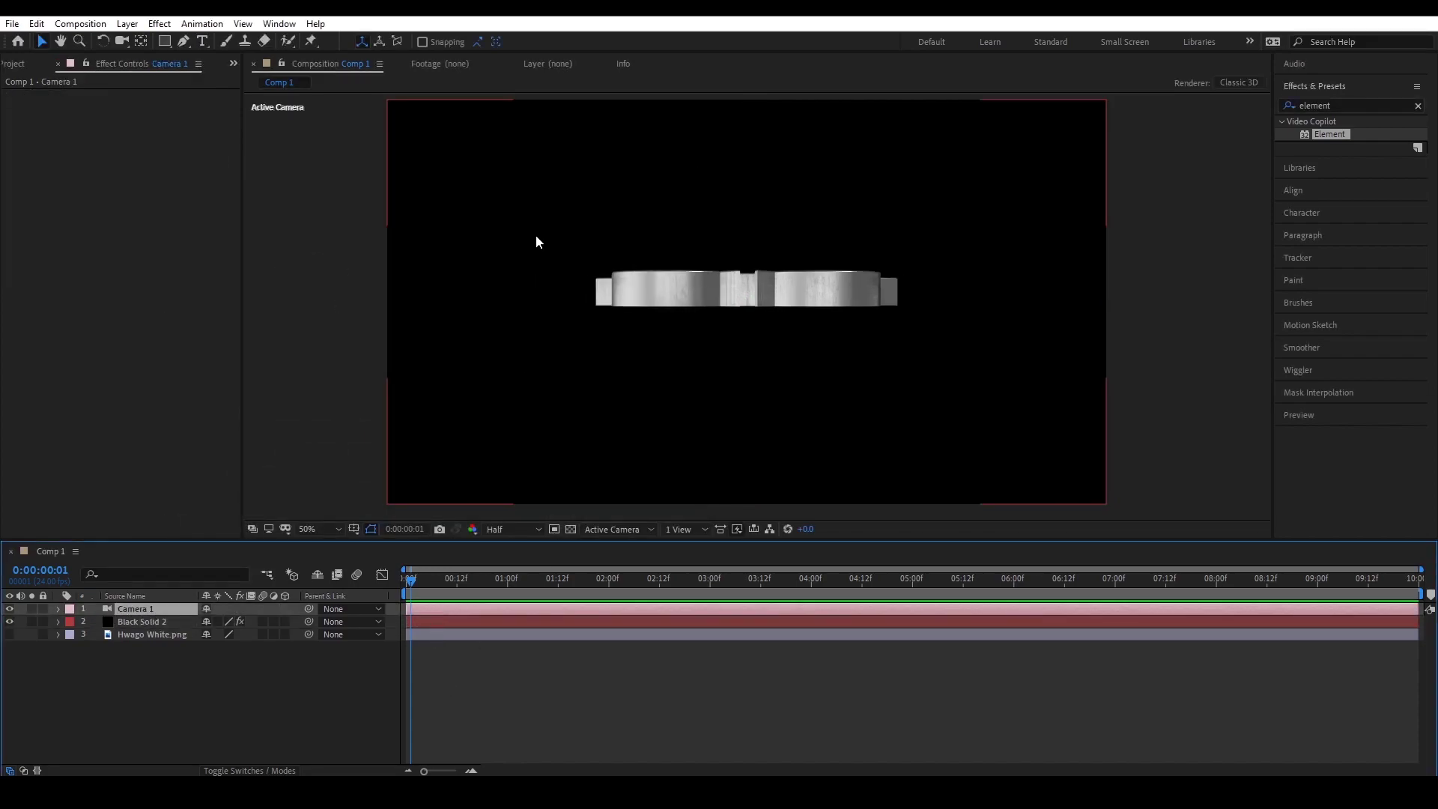
{"action": "left_click", "coordinate": [103, 41]}
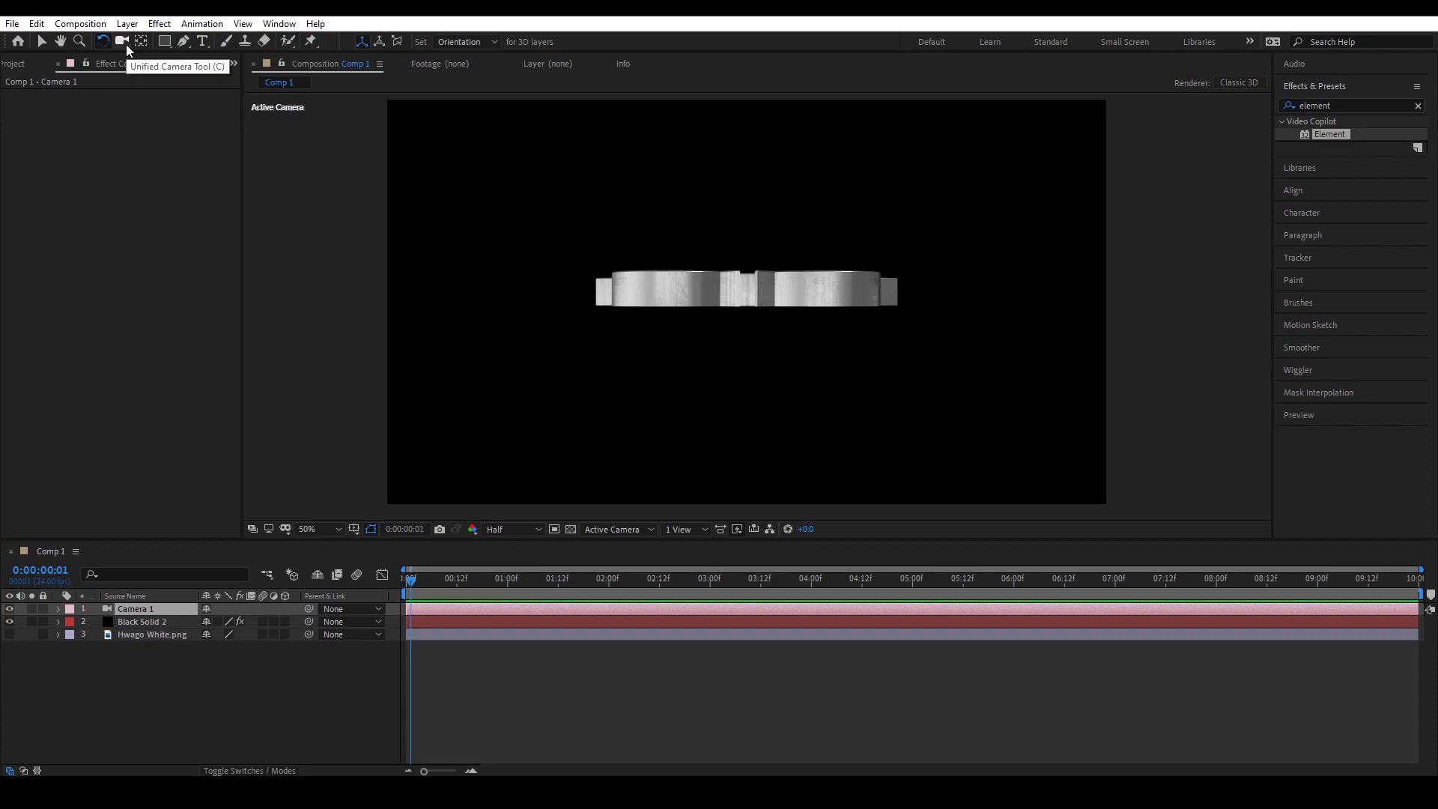
{"action": "left_click", "coordinate": [122, 41]}
{"action": "mouse_move", "coordinate": [723, 268]}
{"action": "left_mouse_down"}
{"action": "mouse_move", "coordinate": [738, 292]}
{"action": "mouse_move", "coordinate": [705, 287]}
{"action": "mouse_move", "coordinate": [720, 297]}
{"action": "left_mouse_up"}
{"action": "left_click_drag", "start_coordinate": [899, 324], "coordinate": [845, 322]}
{"action": "left_click_drag", "start_coordinate": [693, 302], "coordinate": [899, 316]}
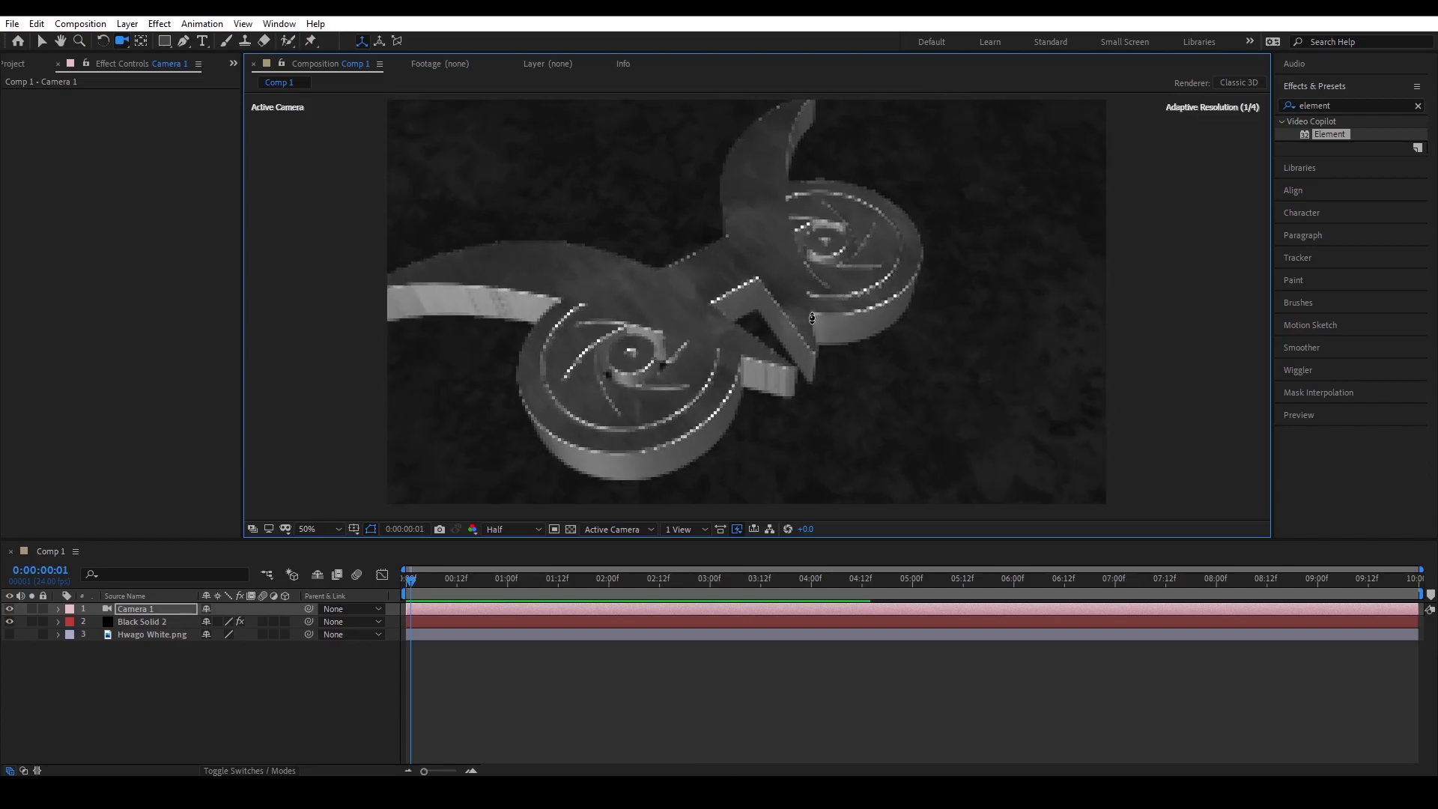
{"action": "left_click", "coordinate": [507, 673]}
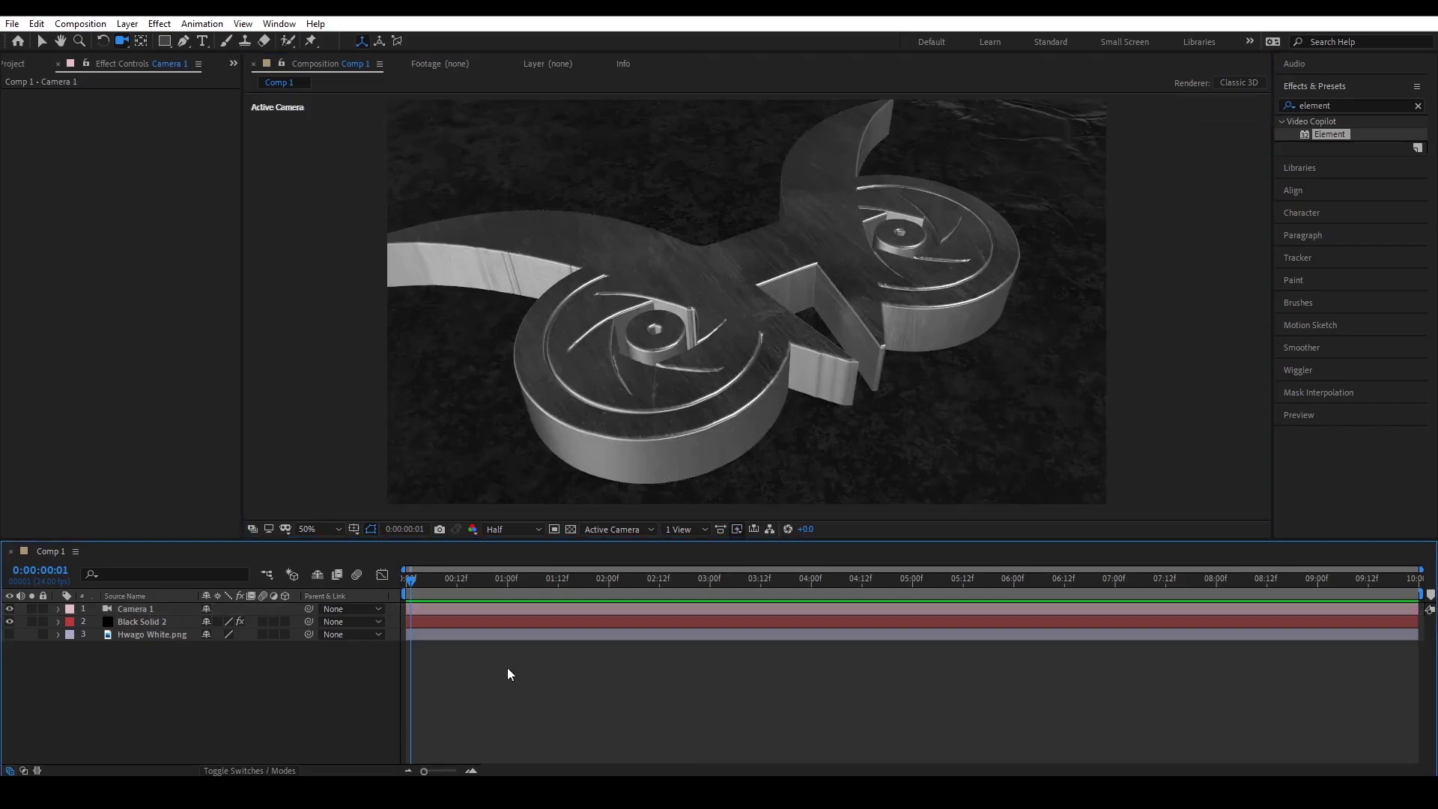
Show the composition in two horizontal views and add a Point light with 20% intensity and no shadows.
{"action": "left_click", "coordinate": [698, 527]}
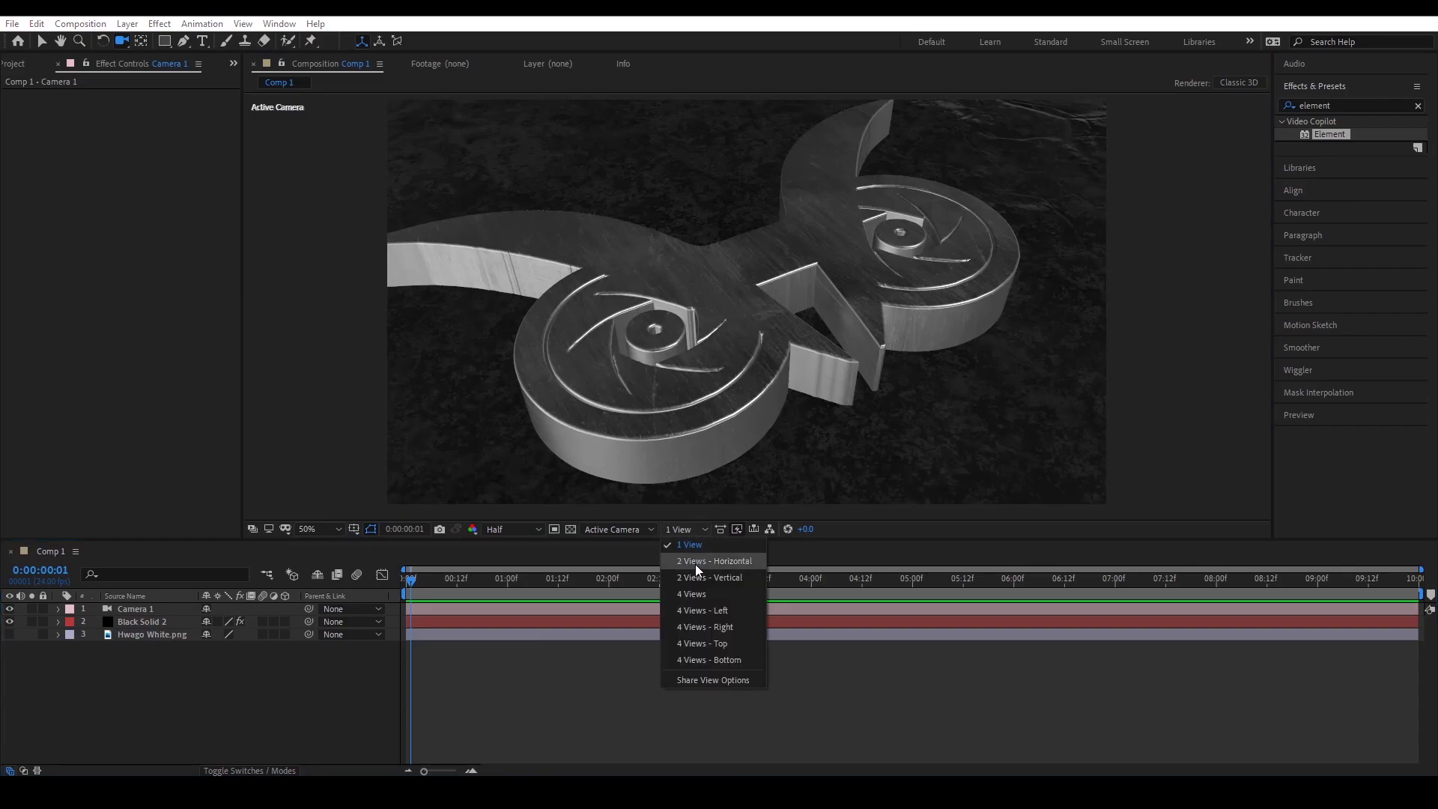
{"action": "left_click", "coordinate": [695, 564]}
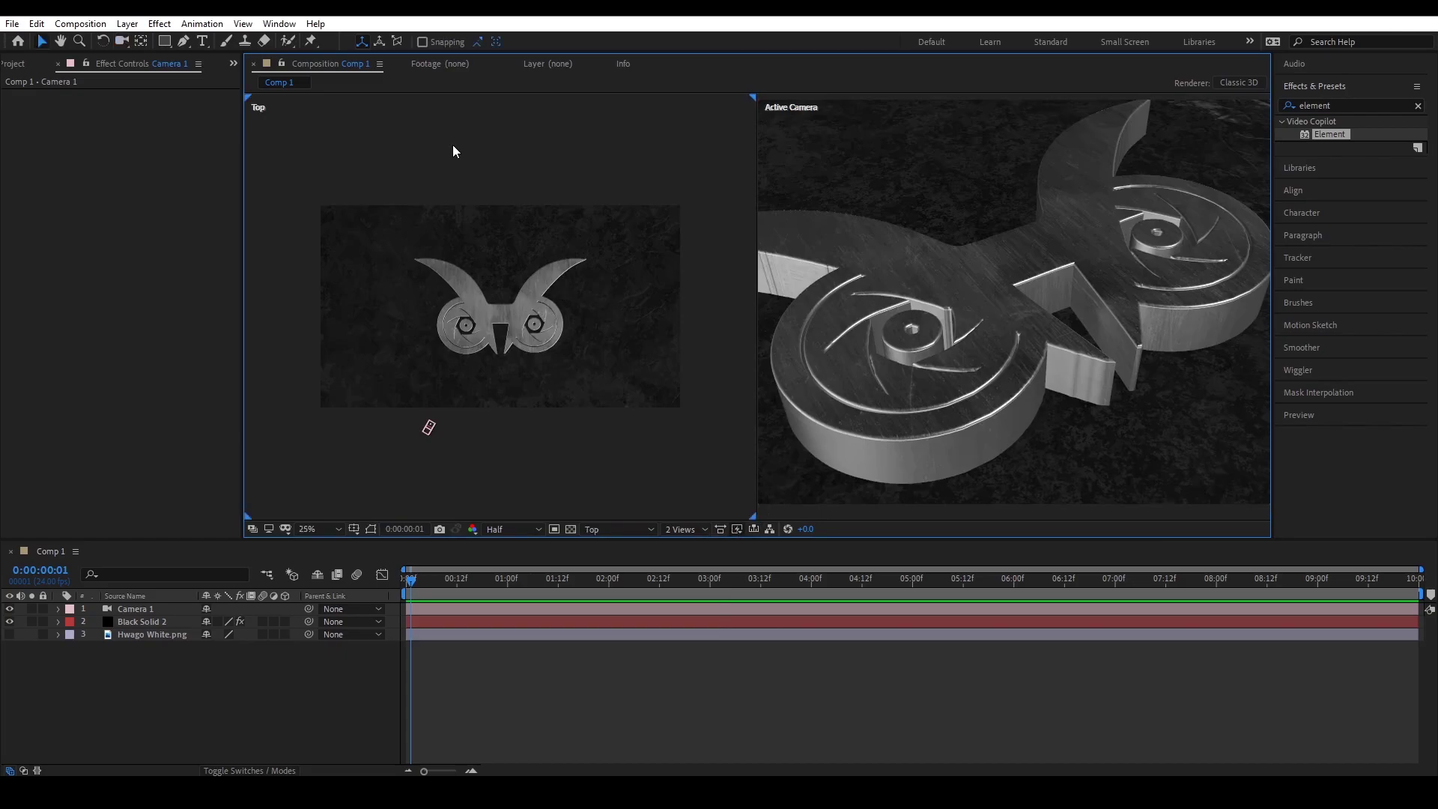
{"action": "left_click", "coordinate": [127, 24]}
{"action": "mouse_move", "coordinate": [142, 40]}
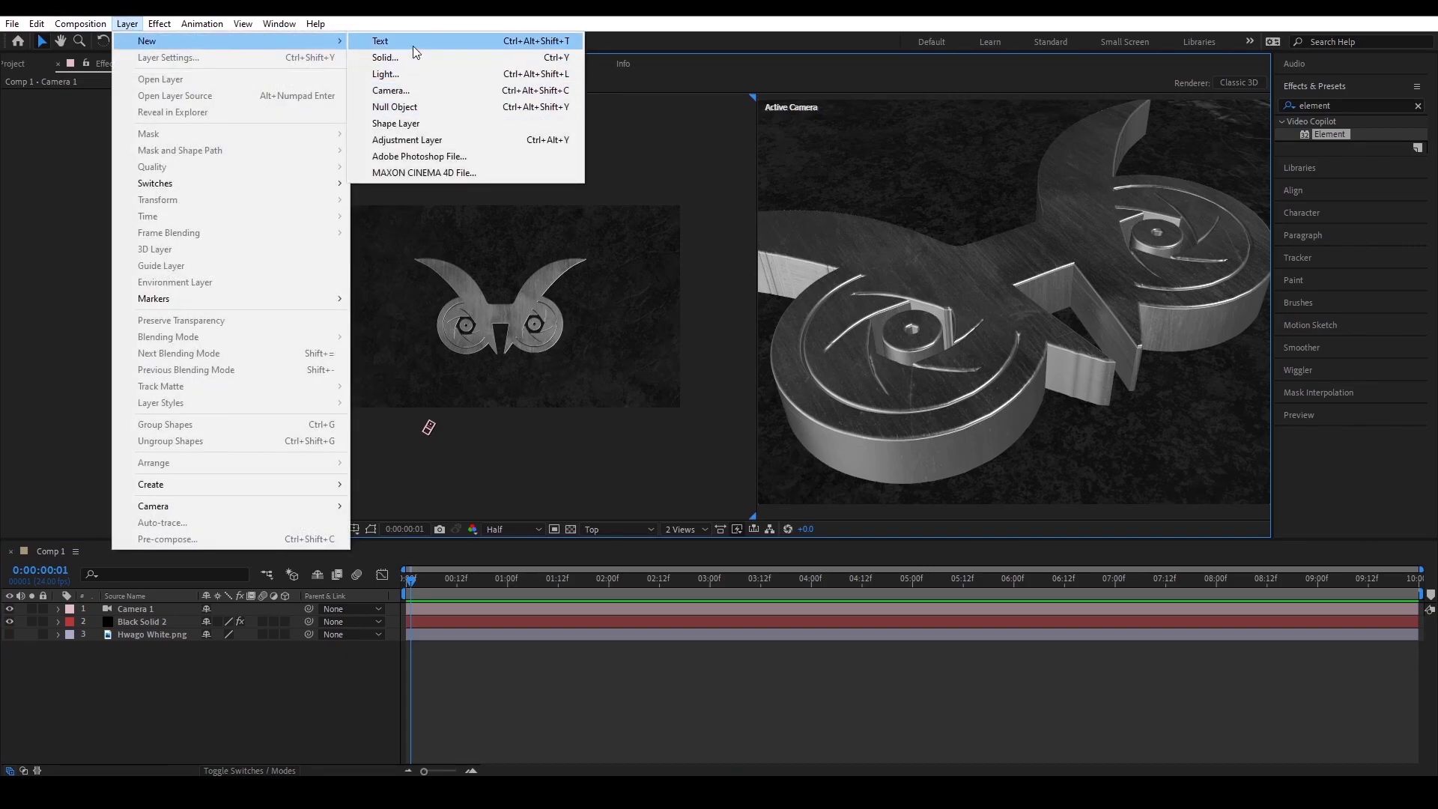
{"action": "left_click", "coordinate": [440, 75]}
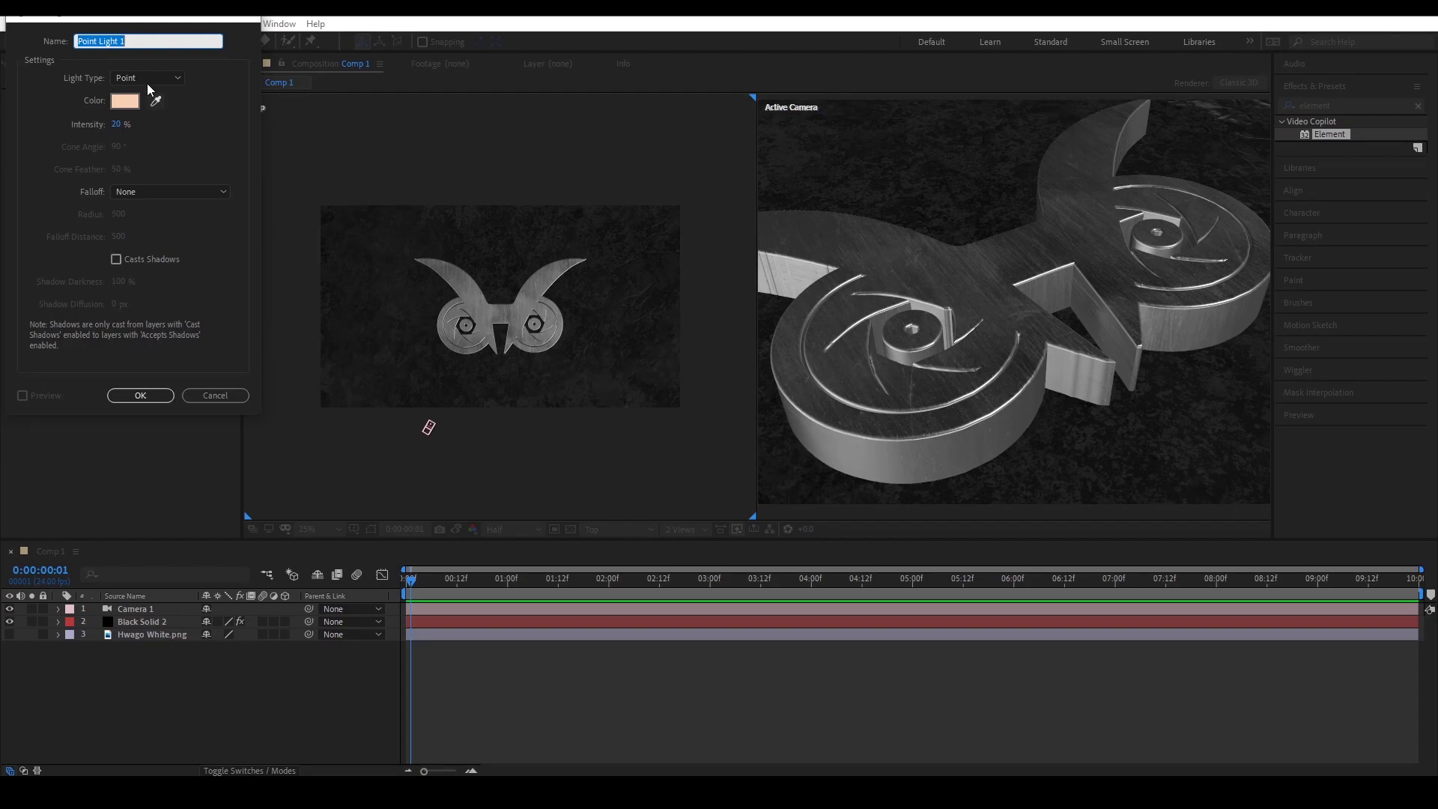
{"action": "left_click_drag", "start_coordinate": [162, 17], "coordinate": [253, 104]}
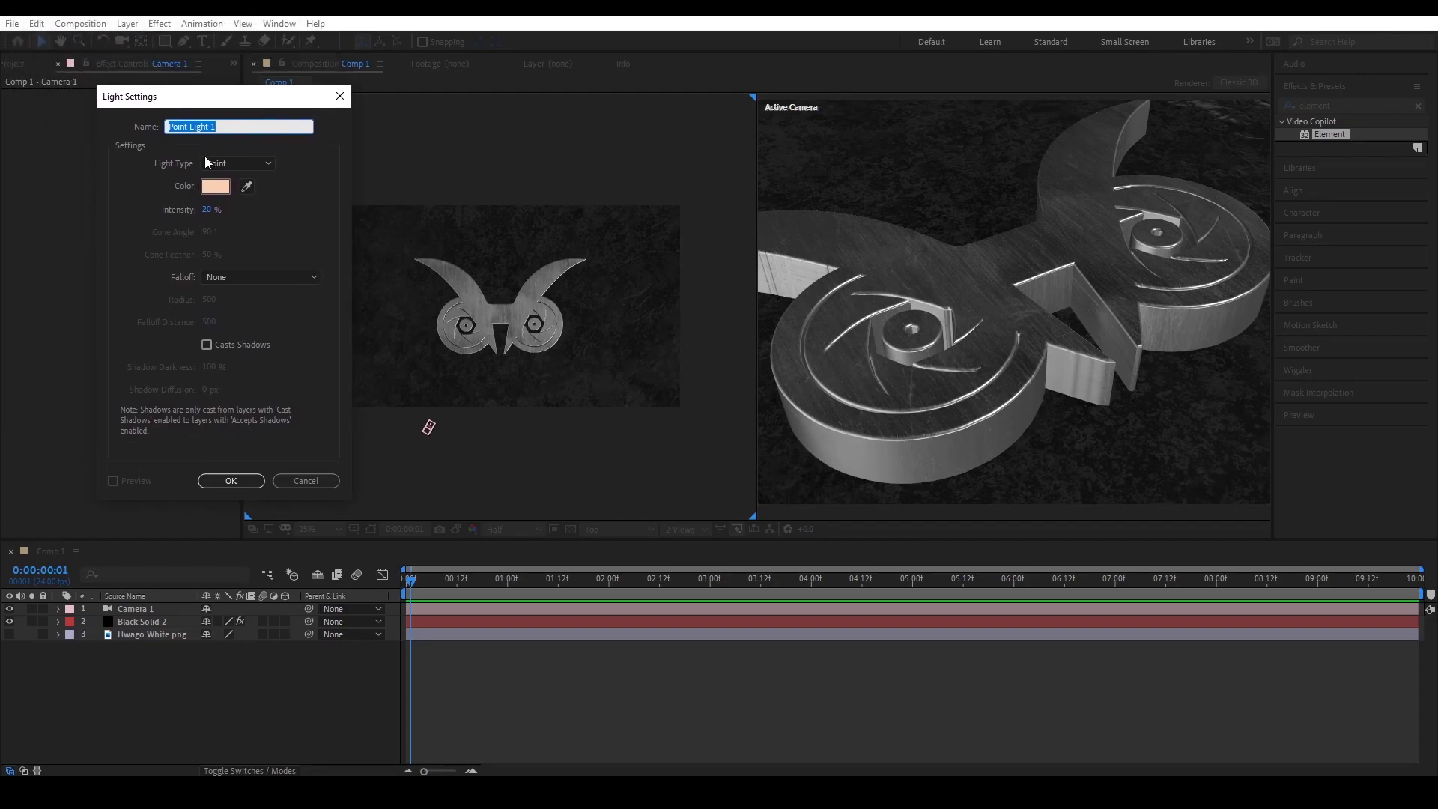
{"action": "left_click", "coordinate": [232, 481]}
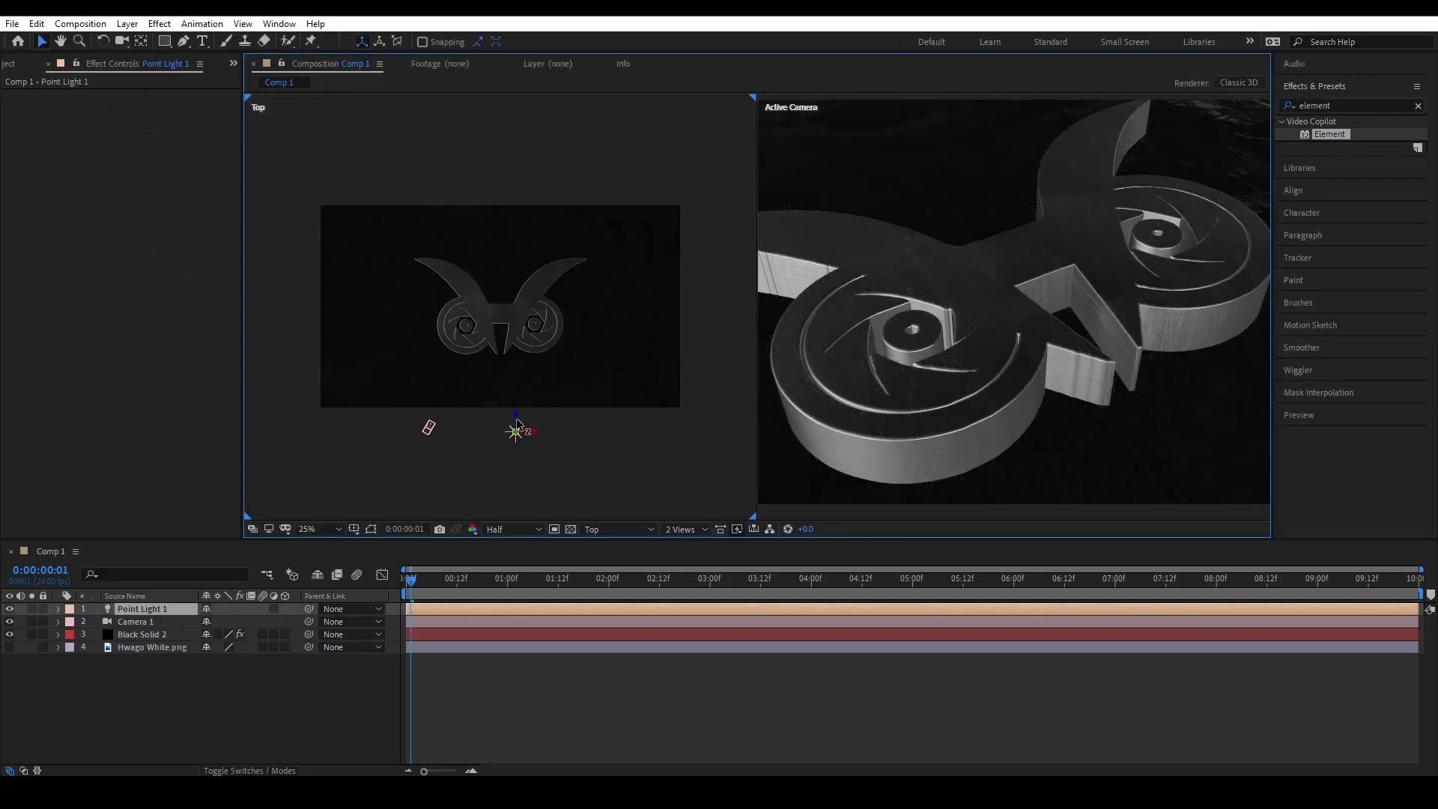
Move Point Light 1 in the top view from in front of the logo to beside its right wheel.
{"action": "left_click_drag", "start_coordinate": [516, 420], "coordinate": [530, 306]}
{"action": "scroll", "coordinate": [531, 306], "scroll_direction": "up", "scroll_amount": 2}
{"action": "left_click", "coordinate": [1120, 242]}
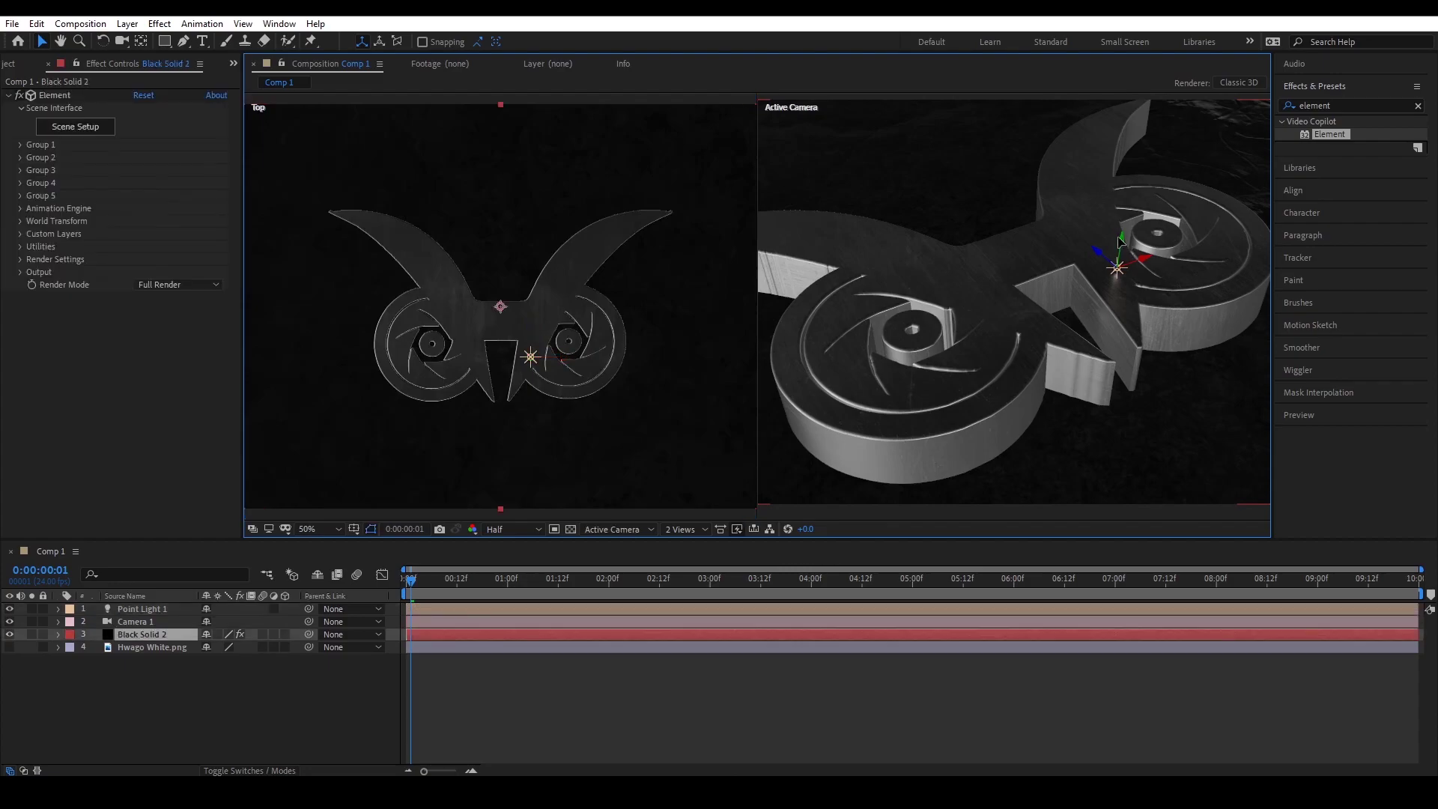
{"action": "left_click", "coordinate": [530, 357]}
Duplicate the point light, place the copy over the logo's left wing, and raise it higher above the scene.
{"action": "left_click_drag", "start_coordinate": [536, 359], "coordinate": [412, 211]}
{"action": "key", "text": "ctrl+d"}
{"action": "scroll", "coordinate": [990, 267], "scroll_direction": "down", "scroll_amount": 2}
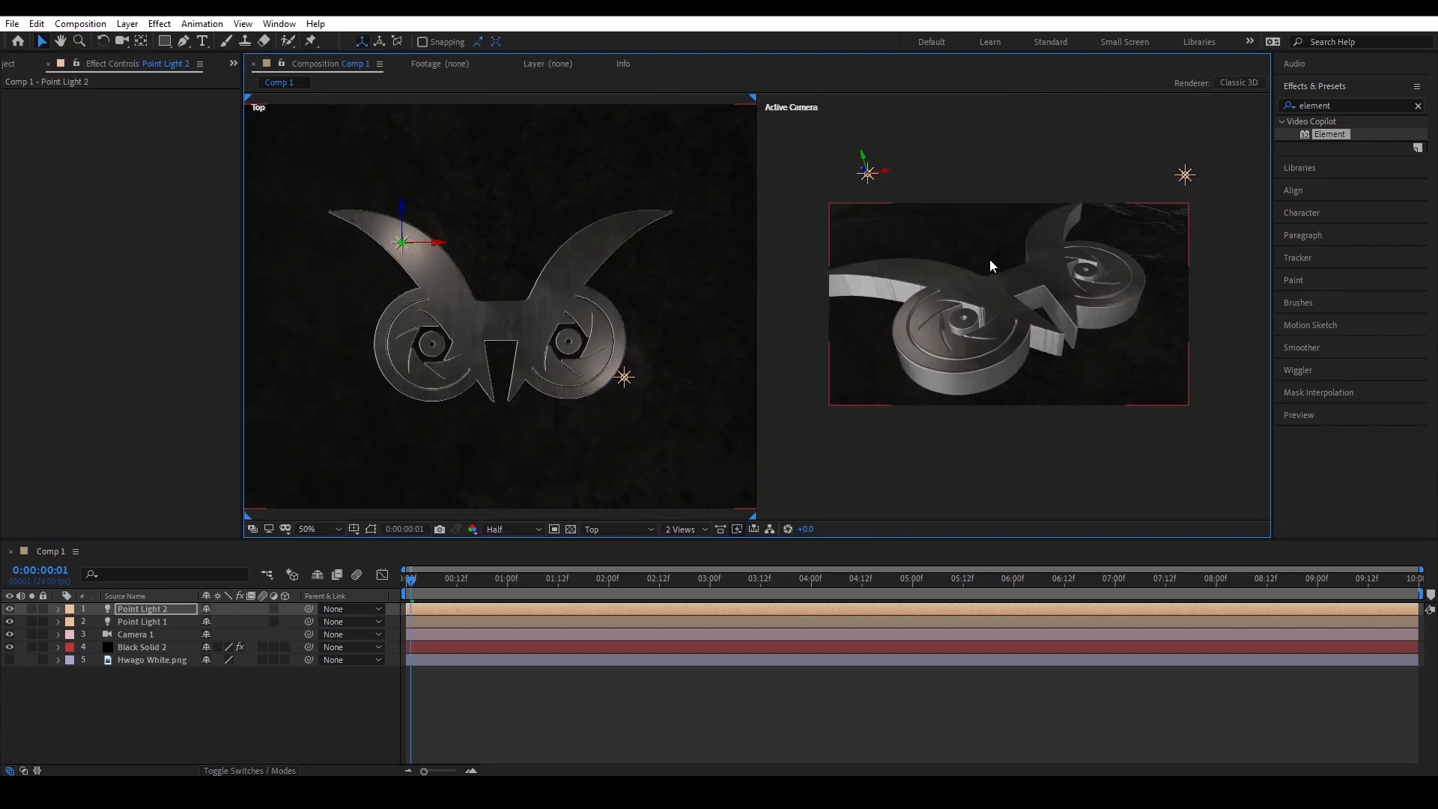
{"action": "left_click_drag", "start_coordinate": [865, 161], "coordinate": [847, 95]}
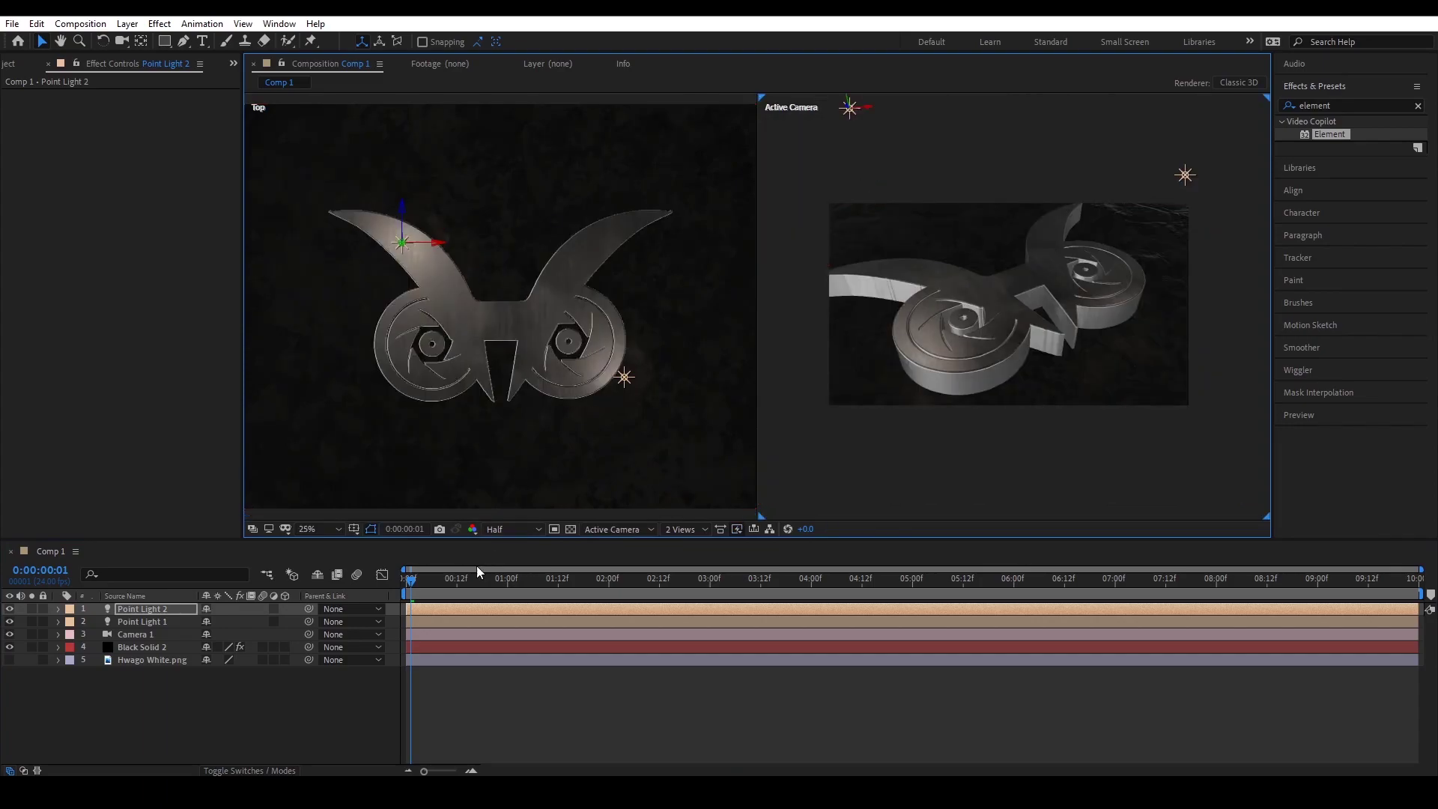
{"action": "left_click", "coordinate": [416, 610]}
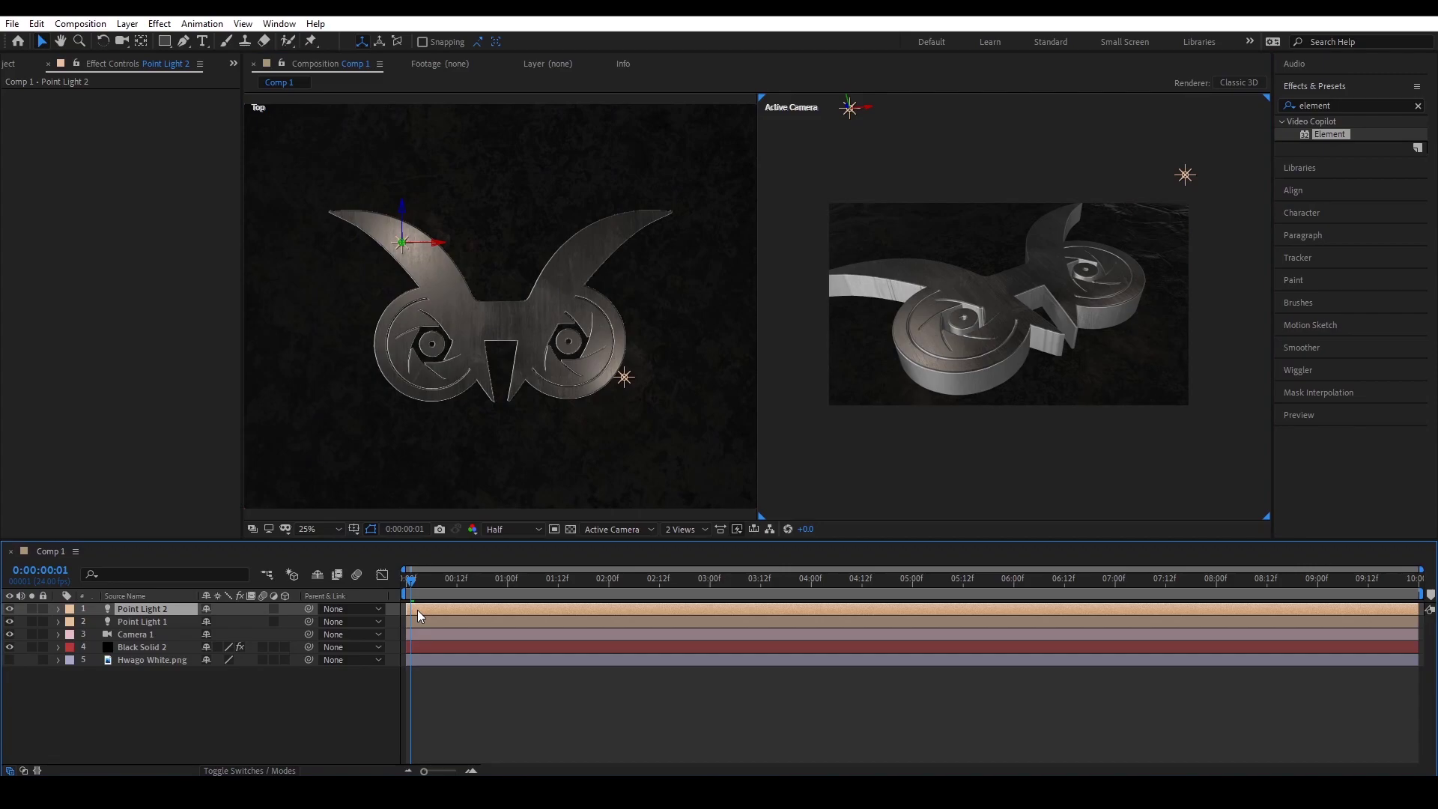
Keyframe Camera 1's Position at the start of the timeline and orbit the camera to a second view for the opening shot.
{"action": "double_click", "coordinate": [417, 610]}
{"action": "left_click_drag", "start_coordinate": [210, 212], "coordinate": [247, 212]}
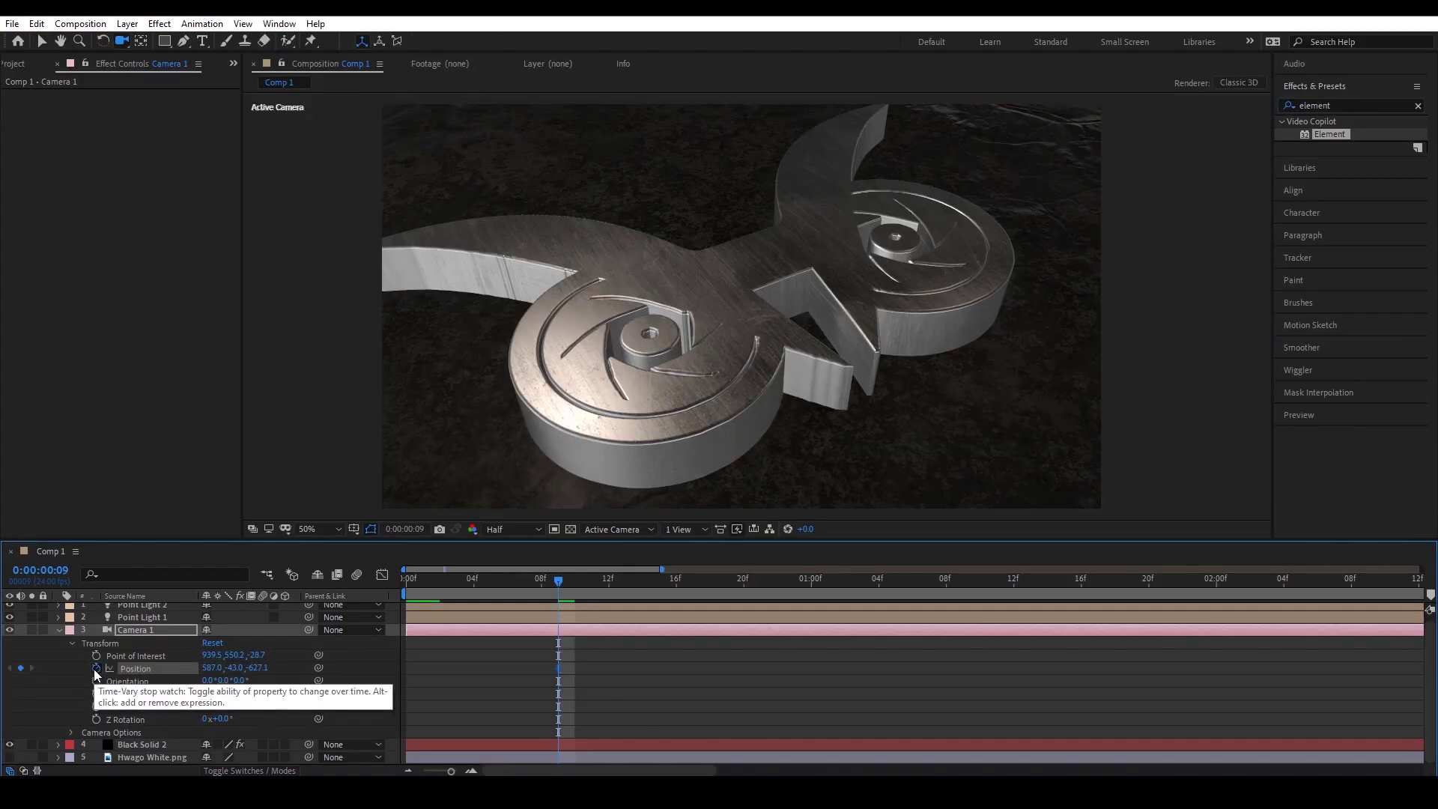
{"action": "left_click_drag", "start_coordinate": [558, 667], "coordinate": [414, 678]}
{"action": "left_click_drag", "start_coordinate": [758, 338], "coordinate": [674, 353]}
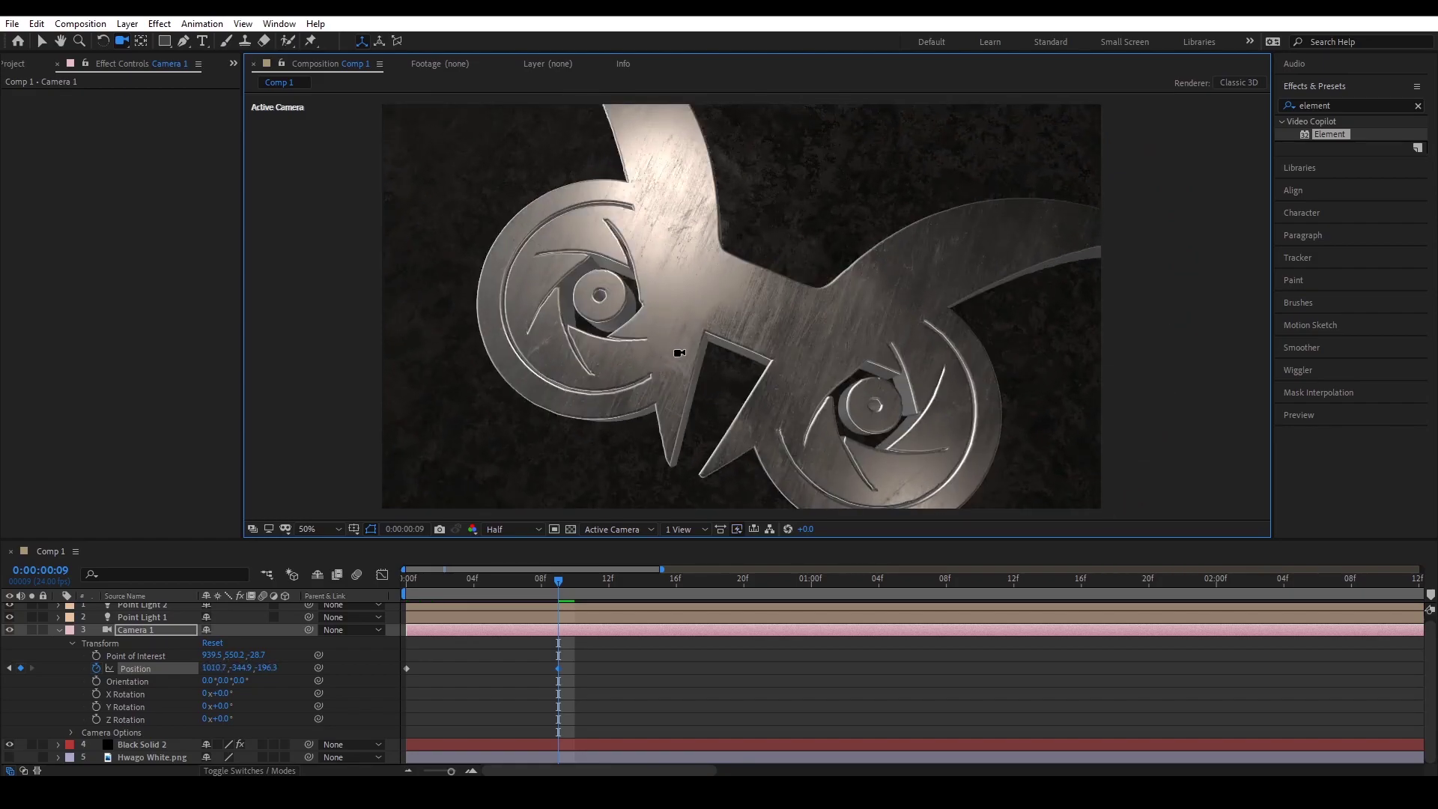
{"action": "left_click_drag", "start_coordinate": [749, 380], "coordinate": [748, 317]}
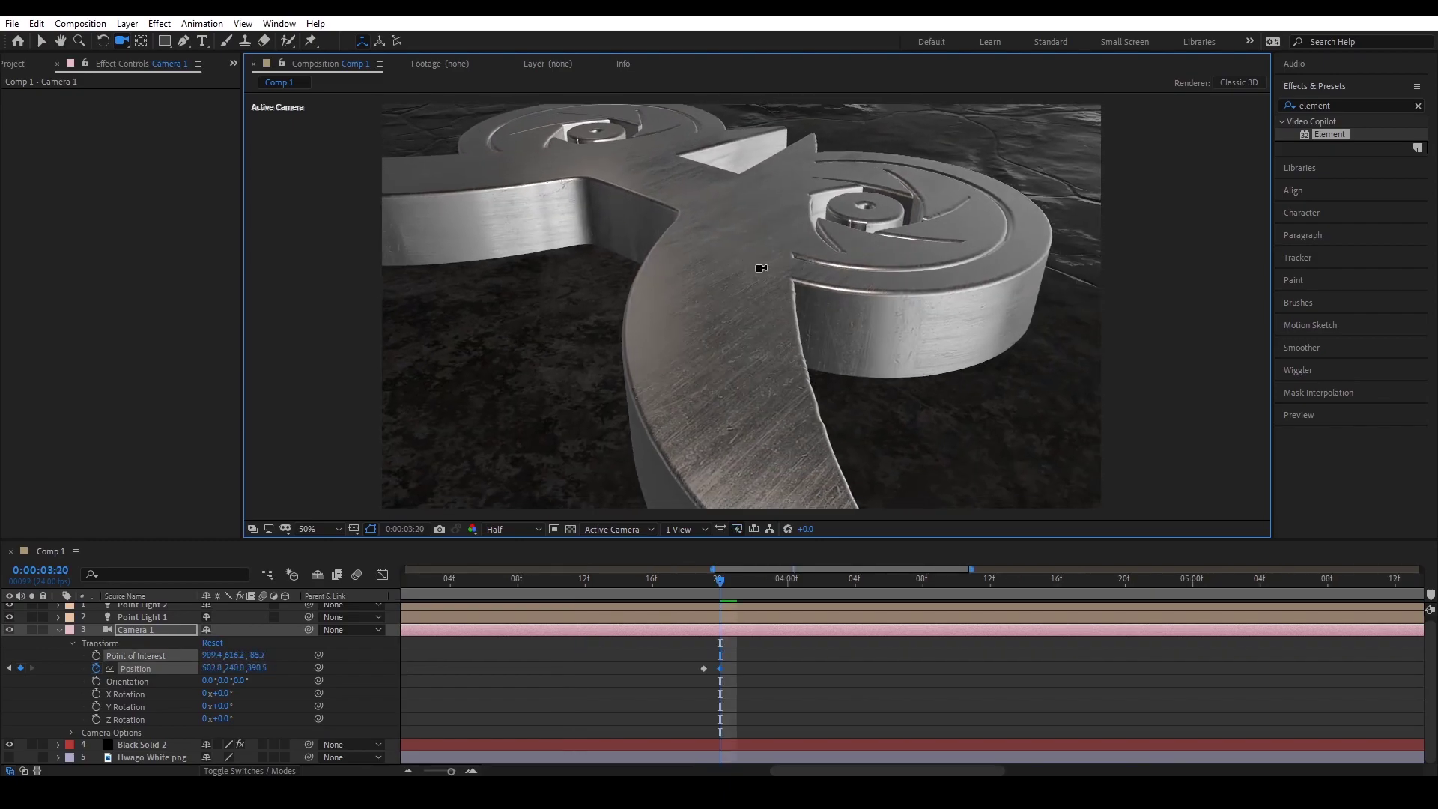
Frame a second camera shot at 0:00:03:20 from a low angle along the logo's wing and orbit to its closing view.
{"action": "mouse_move", "coordinate": [761, 266]}
{"action": "left_mouse_down"}
{"action": "mouse_move", "coordinate": [735, 282]}
{"action": "mouse_move", "coordinate": [748, 270]}
{"action": "left_mouse_up"}
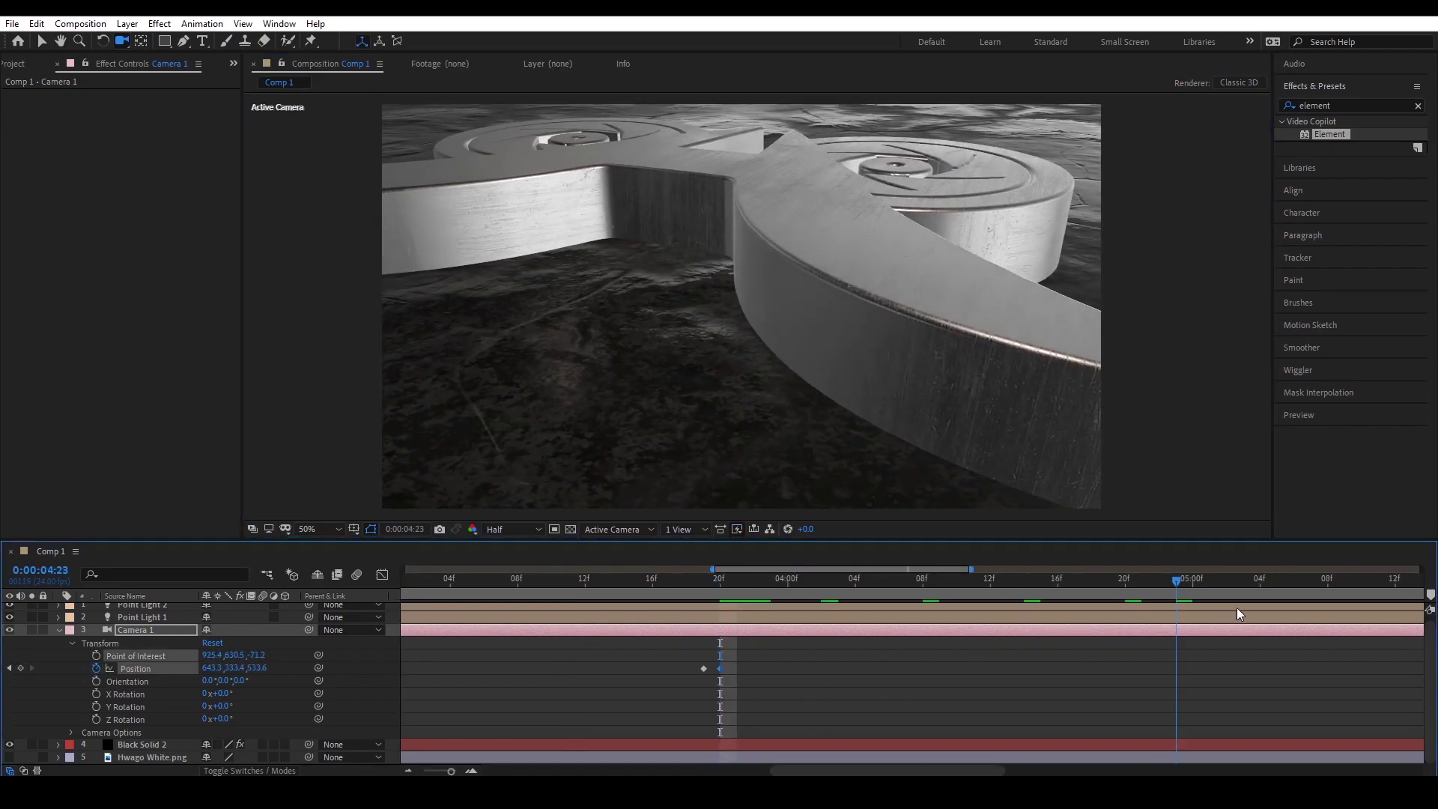
{"action": "left_click_drag", "start_coordinate": [1222, 613], "coordinate": [1259, 614]}
{"action": "key", "text": "minus"}
{"action": "key", "text": "minus"}
{"action": "left_click_drag", "start_coordinate": [850, 770], "coordinate": [1060, 755]}
{"action": "left_click_drag", "start_coordinate": [1107, 596], "coordinate": [1118, 597]}
{"action": "left_click_drag", "start_coordinate": [741, 322], "coordinate": [816, 312]}
Orbit Camera 1 to extend its Position keyframes to the 20-second end and display the title/action safe guides.
{"action": "left_click_drag", "start_coordinate": [648, 597], "coordinate": [1205, 668]}
{"action": "left_click_drag", "start_coordinate": [1101, 597], "coordinate": [1210, 673]}
{"action": "key", "text": "equal"}
{"action": "key", "text": "equal"}
{"action": "left_click_drag", "start_coordinate": [846, 292], "coordinate": [737, 352]}
{"action": "left_click", "coordinate": [1361, 580]}
{"action": "left_click", "coordinate": [371, 529]}
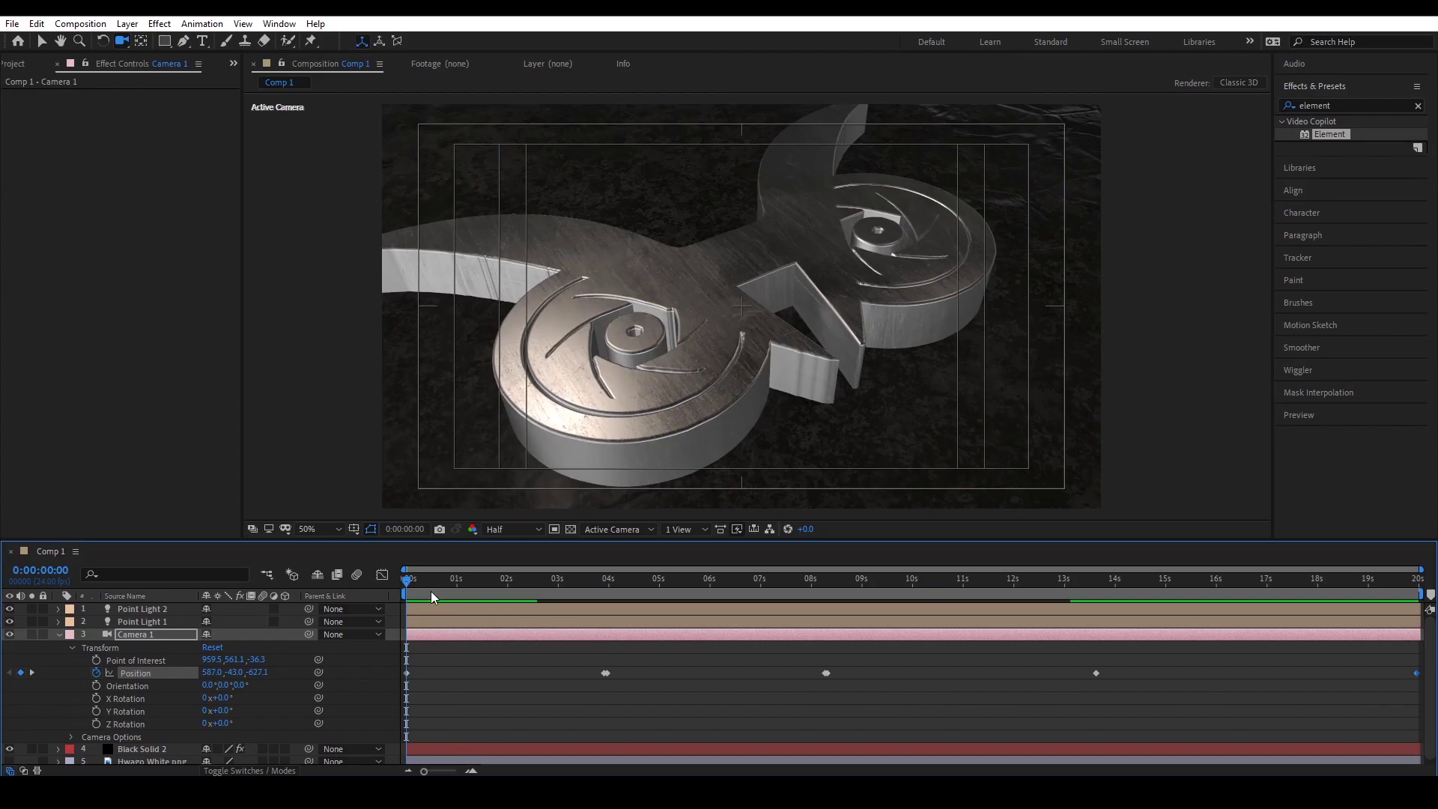
Scrub through the camera animation and pre-compose all layers as Logo Animation.
{"action": "left_click_drag", "start_coordinate": [415, 582], "coordinate": [1050, 604]}
{"action": "key", "text": "Home"}
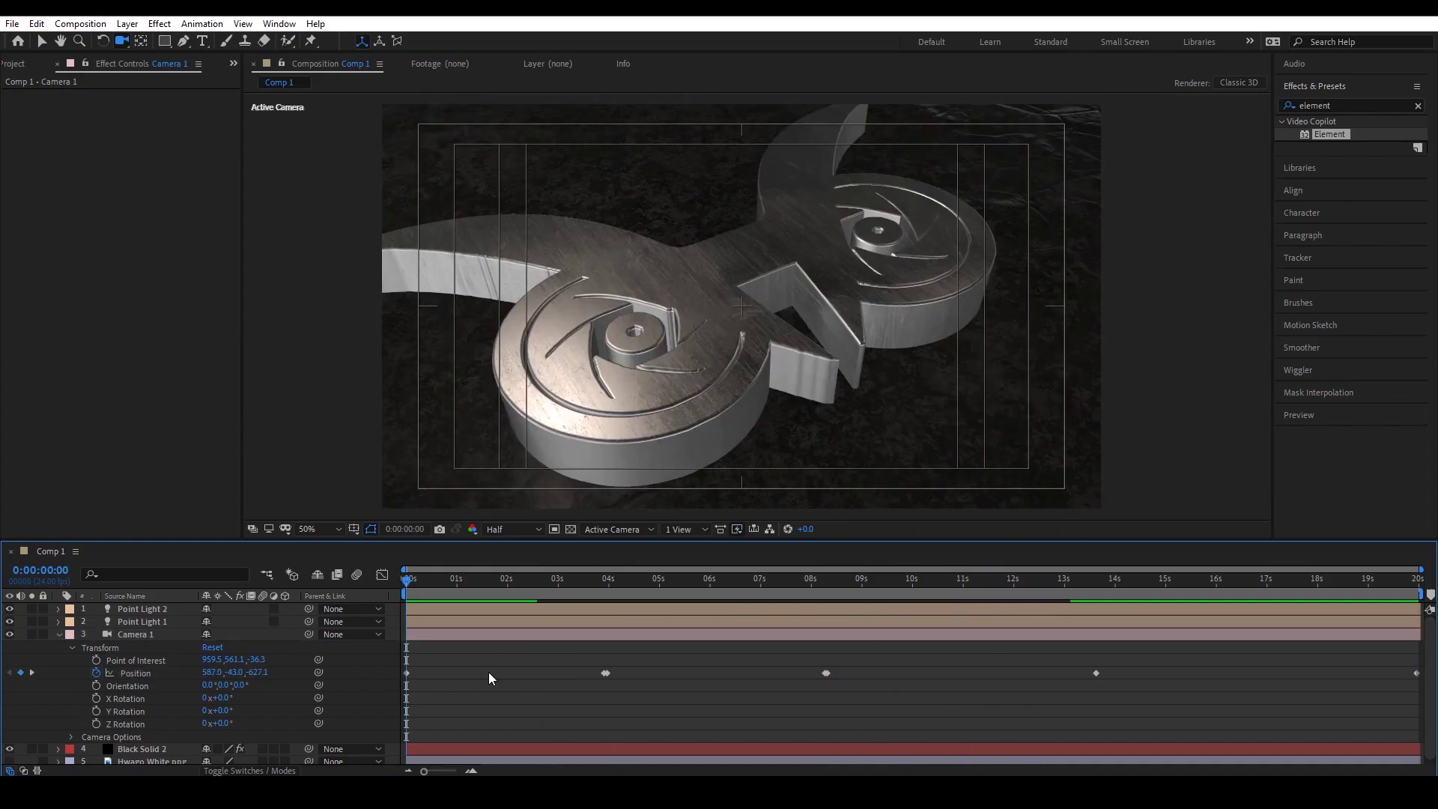
{"action": "key", "text": "ctrl+a"}
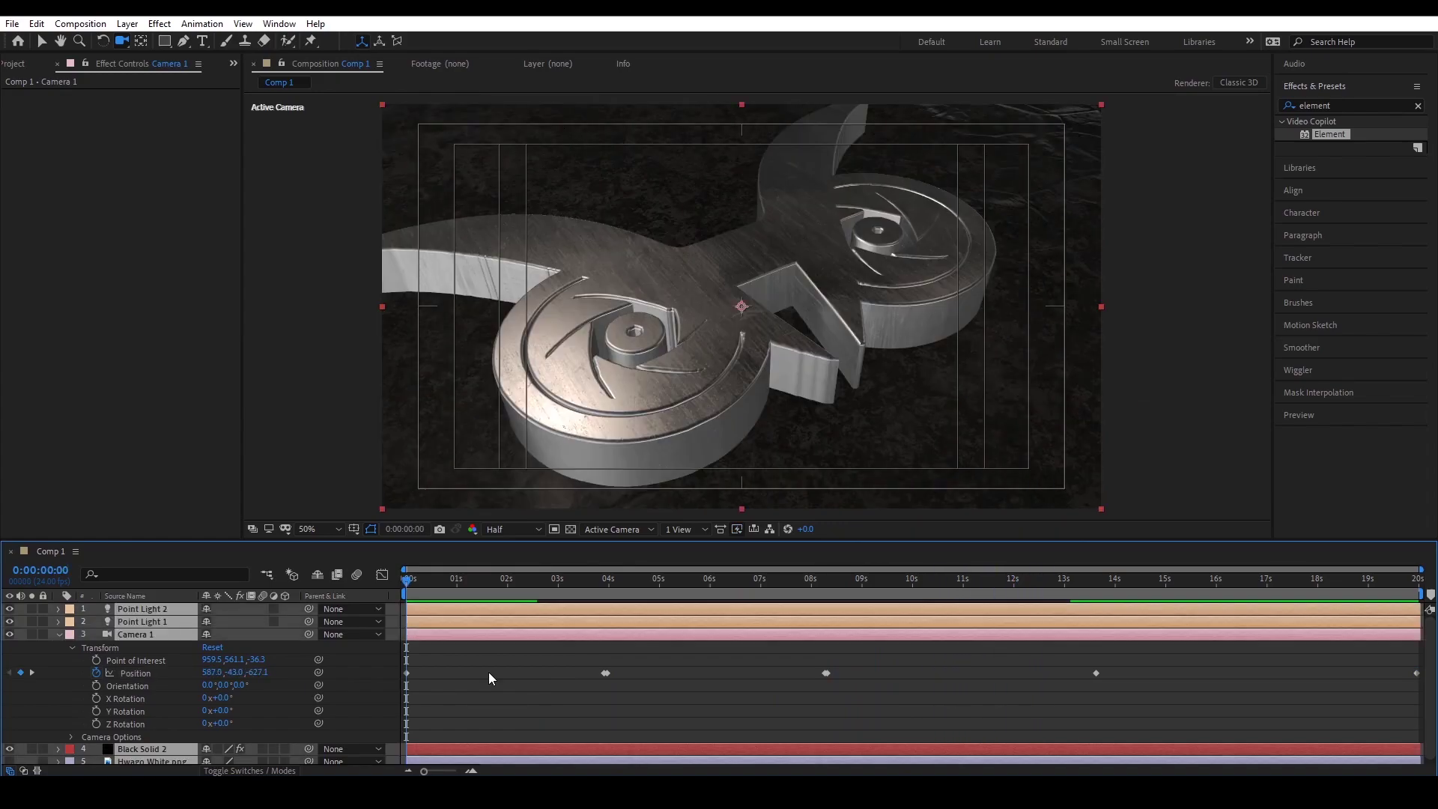
{"action": "key", "text": "ctrl+shift+c"}
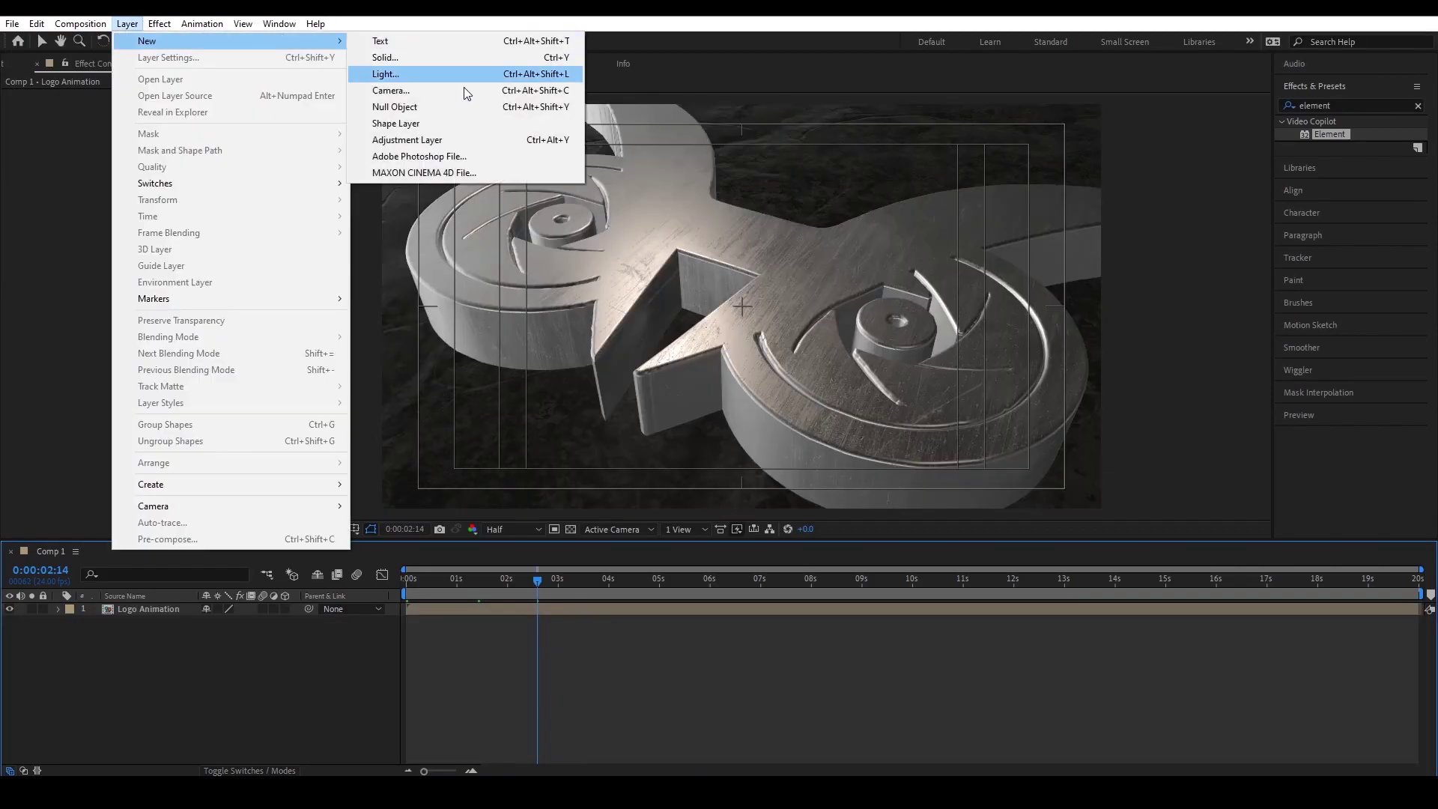
Add an adjustment layer above Logo Animation and apply Curves with a gentle S-shape to increase contrast.
{"action": "left_click", "coordinate": [465, 127]}
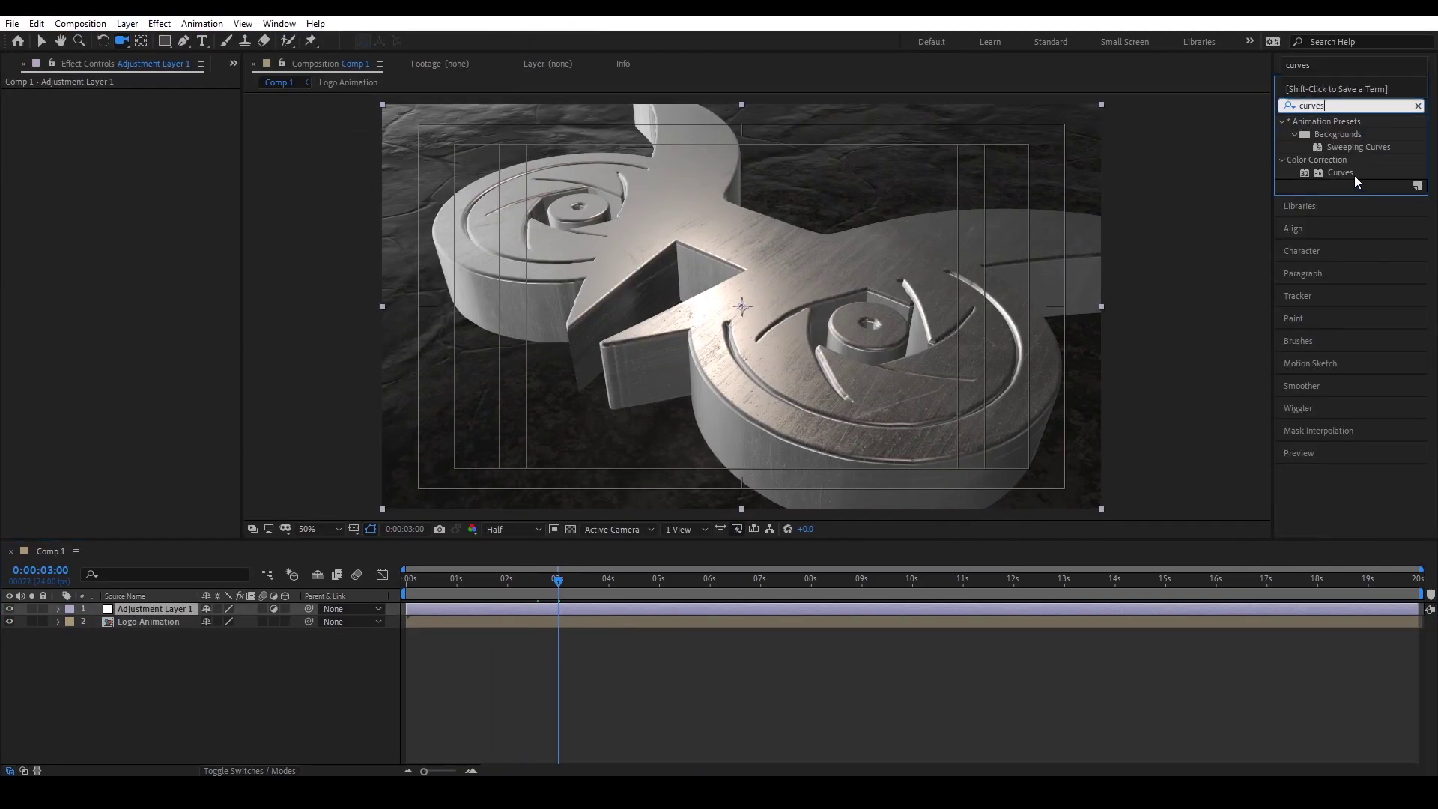
{"action": "double_click", "coordinate": [1340, 172]}
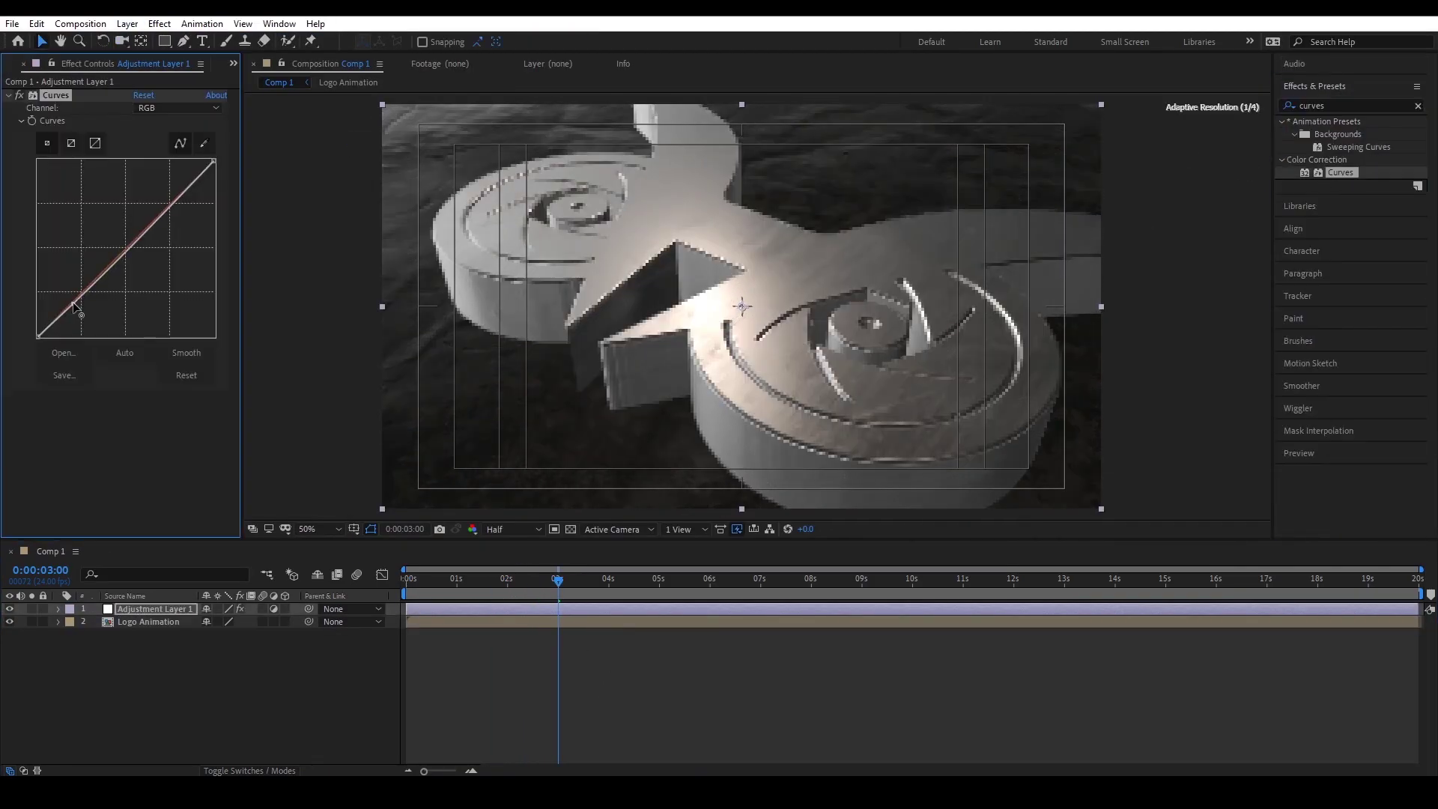
{"action": "left_click_drag", "start_coordinate": [82, 294], "coordinate": [82, 307]}
{"action": "left_click_drag", "start_coordinate": [191, 184], "coordinate": [186, 179]}
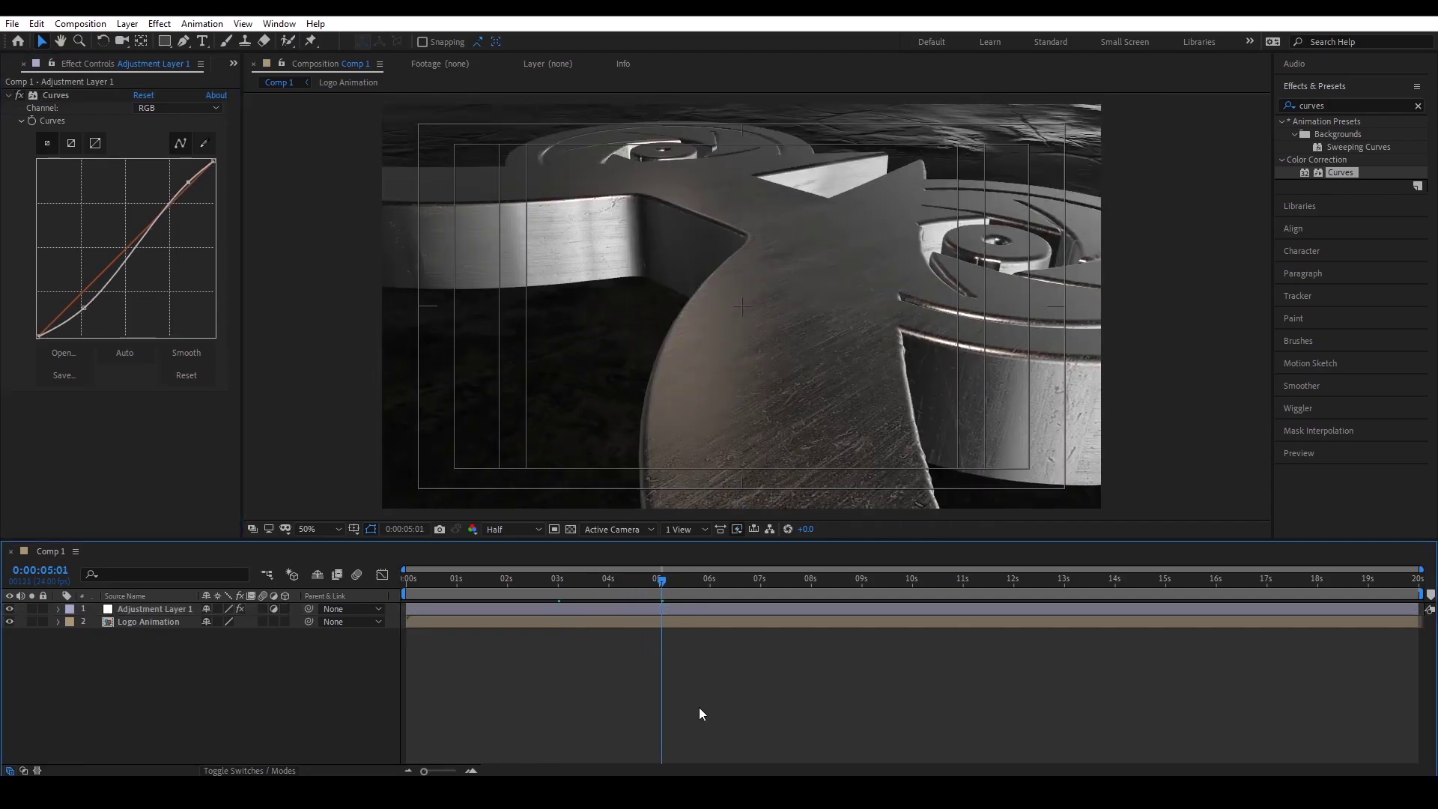
Fine-tune the shadow and highlight points of the adjustment layer's S-curve while checking frames up to 0:00:14:04.
{"action": "left_click", "coordinate": [569, 609]}
{"action": "left_click_drag", "start_coordinate": [84, 307], "coordinate": [84, 308]}
{"action": "left_click_drag", "start_coordinate": [661, 580], "coordinate": [709, 591]}
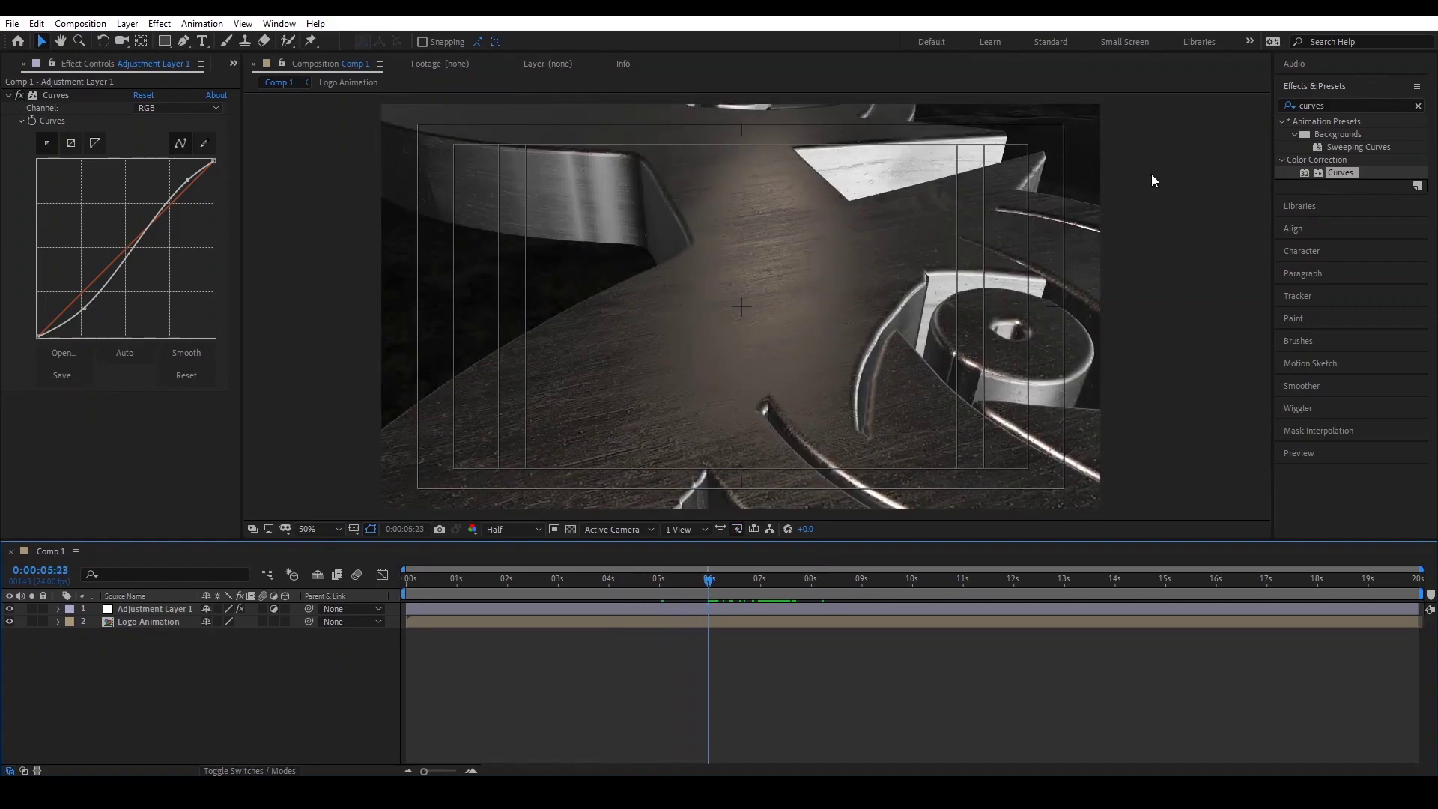
{"action": "left_click", "coordinate": [1123, 578]}
{"action": "left_click_drag", "start_coordinate": [188, 180], "coordinate": [189, 179]}
Apply the Exposure effect to the adjustment layer and set its master exposure to 0.58.
{"action": "left_click_drag", "start_coordinate": [1329, 105], "coordinate": [1216, 104]}
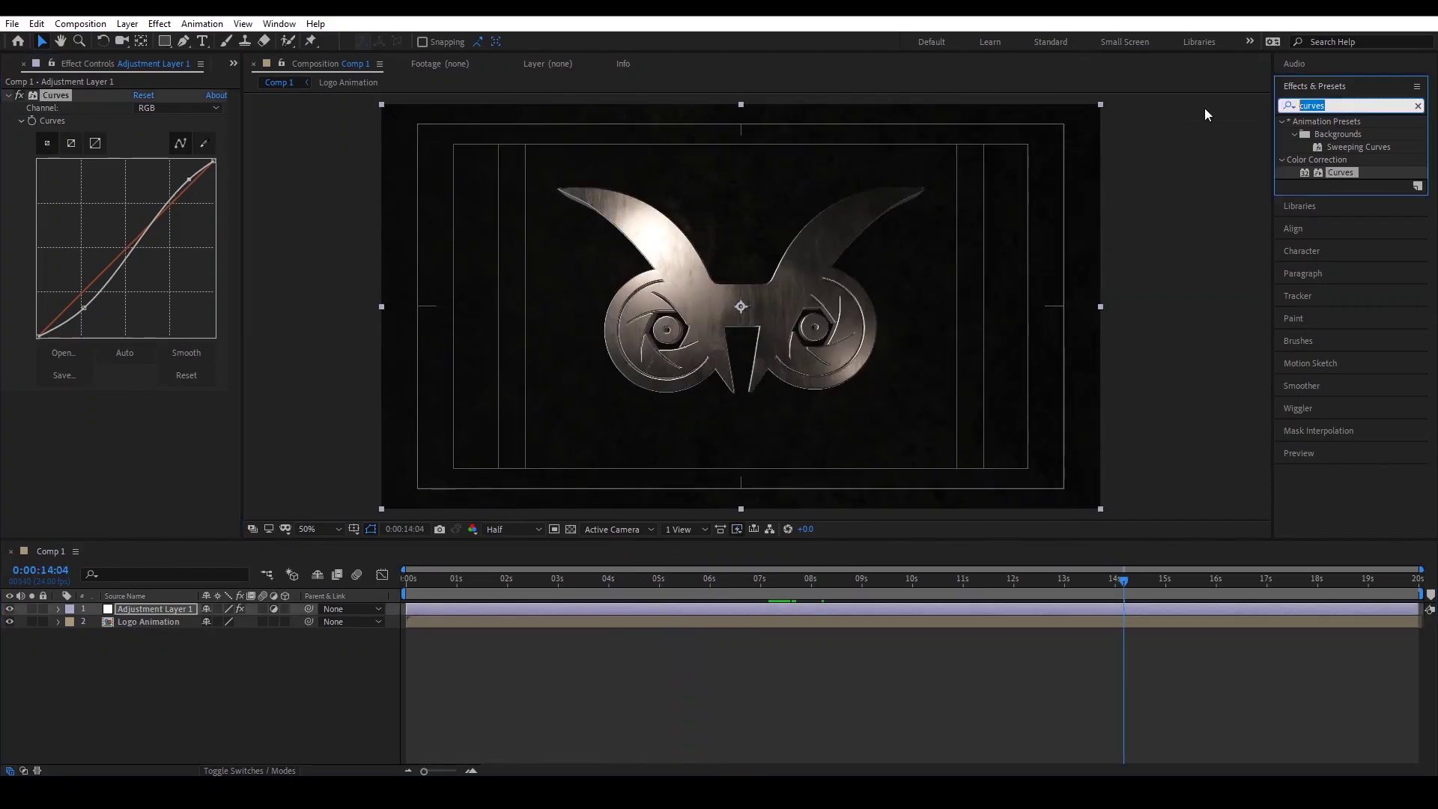
{"action": "type", "text": "exposure"}
{"action": "double_click", "coordinate": [1337, 236]}
{"action": "left_click_drag", "start_coordinate": [146, 436], "coordinate": [152, 492]}
{"action": "key", "text": "ctrl+z"}
{"action": "key", "text": "ctrl+z"}
{"action": "key", "text": "ctrl+z"}
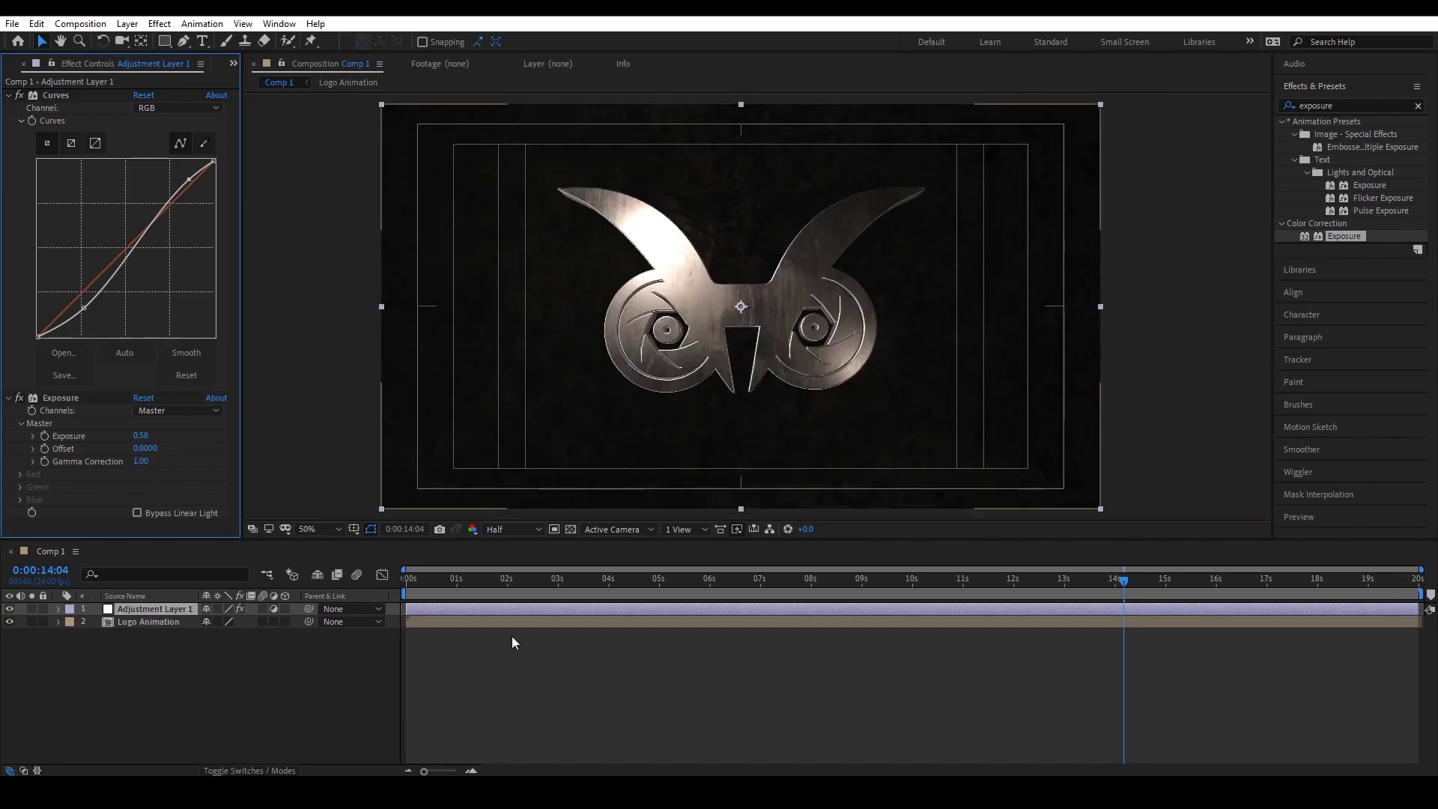
Create a new black solid layer above the adjustment layer with the default settings.
{"action": "left_click", "coordinate": [127, 24]}
{"action": "mouse_move", "coordinate": [166, 46]}
{"action": "left_click", "coordinate": [391, 57]}
{"action": "key", "text": "Return"}
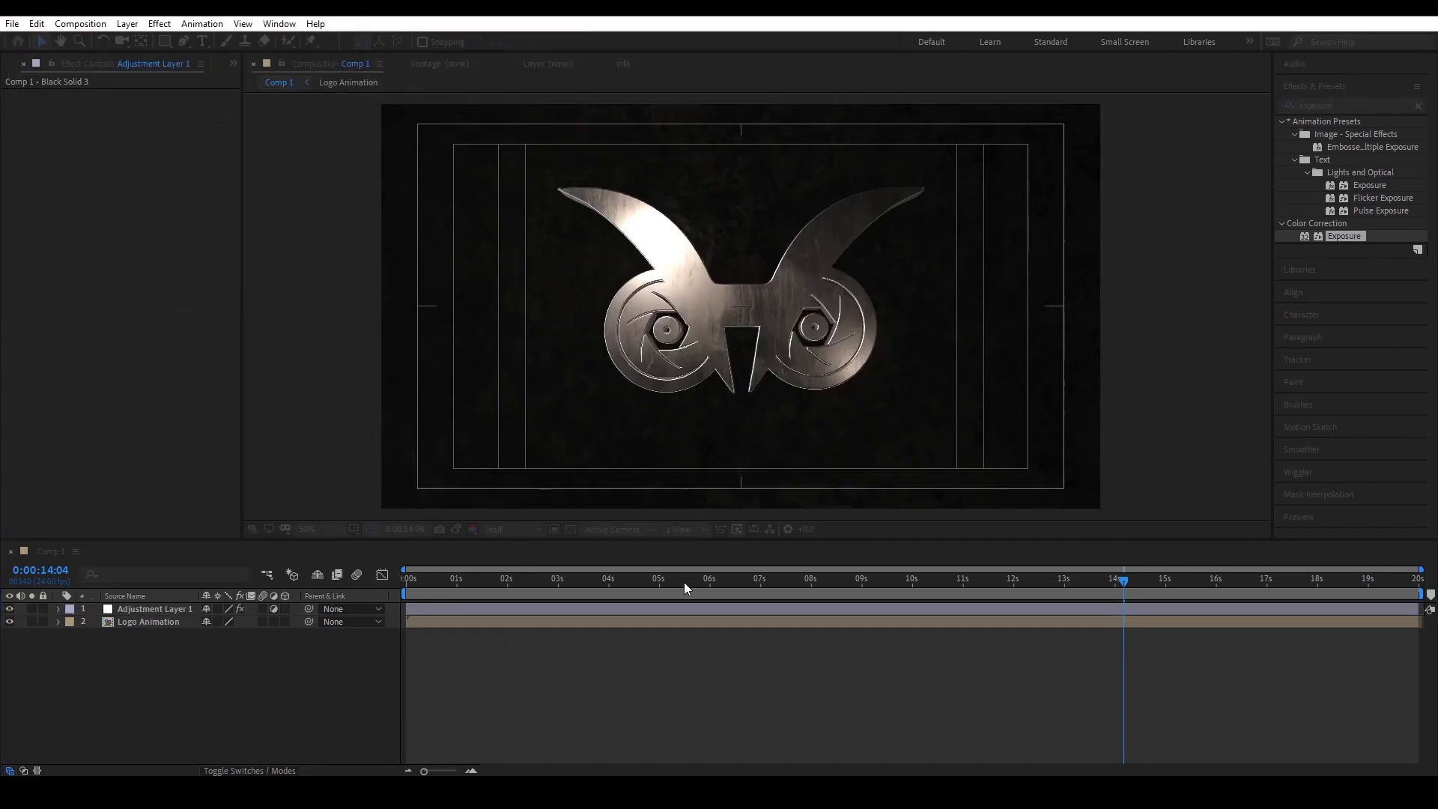
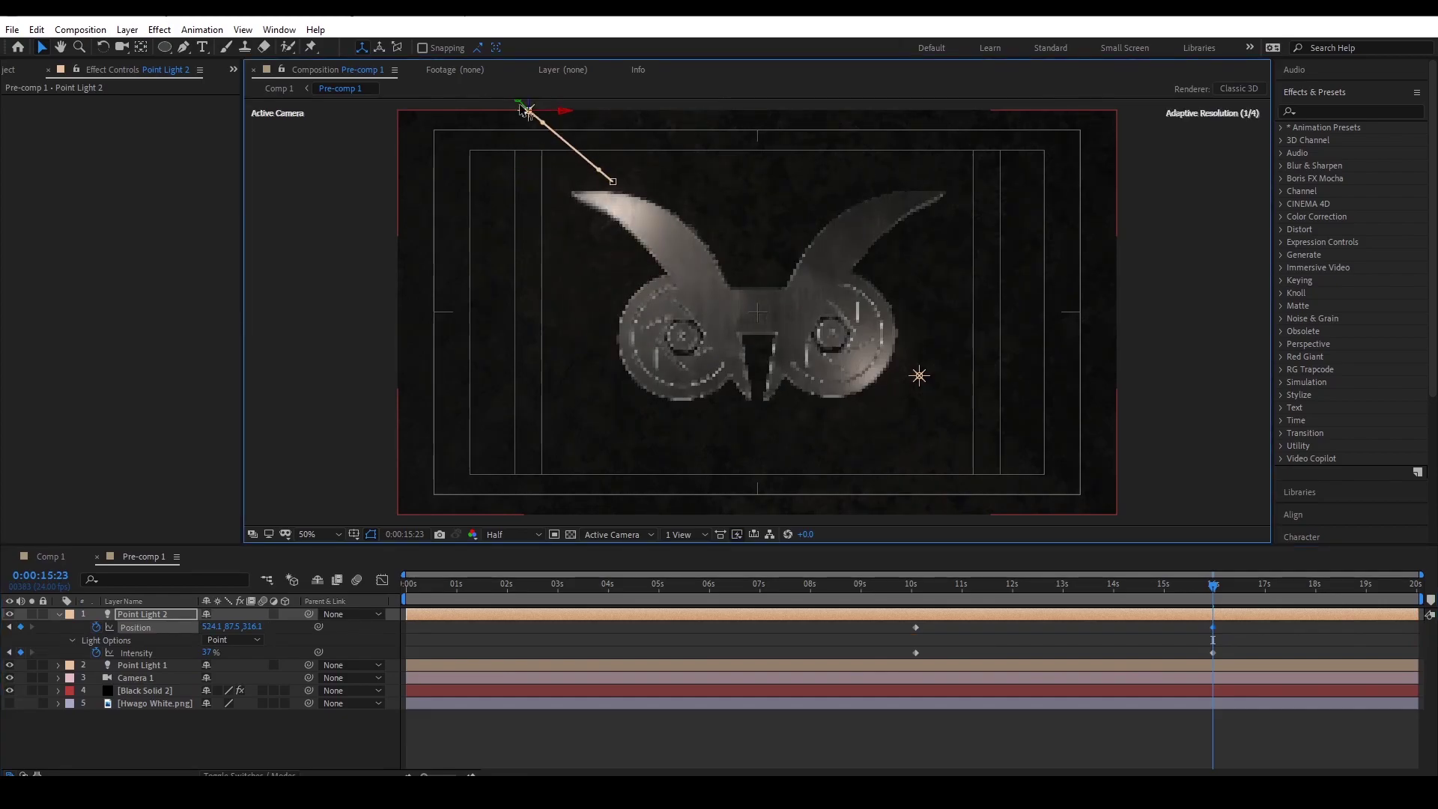
Return to Comp 1 and review the logo reveal around 14 seconds and the effects on Adjustment Layer 1.
{"action": "left_click", "coordinate": [278, 88]}
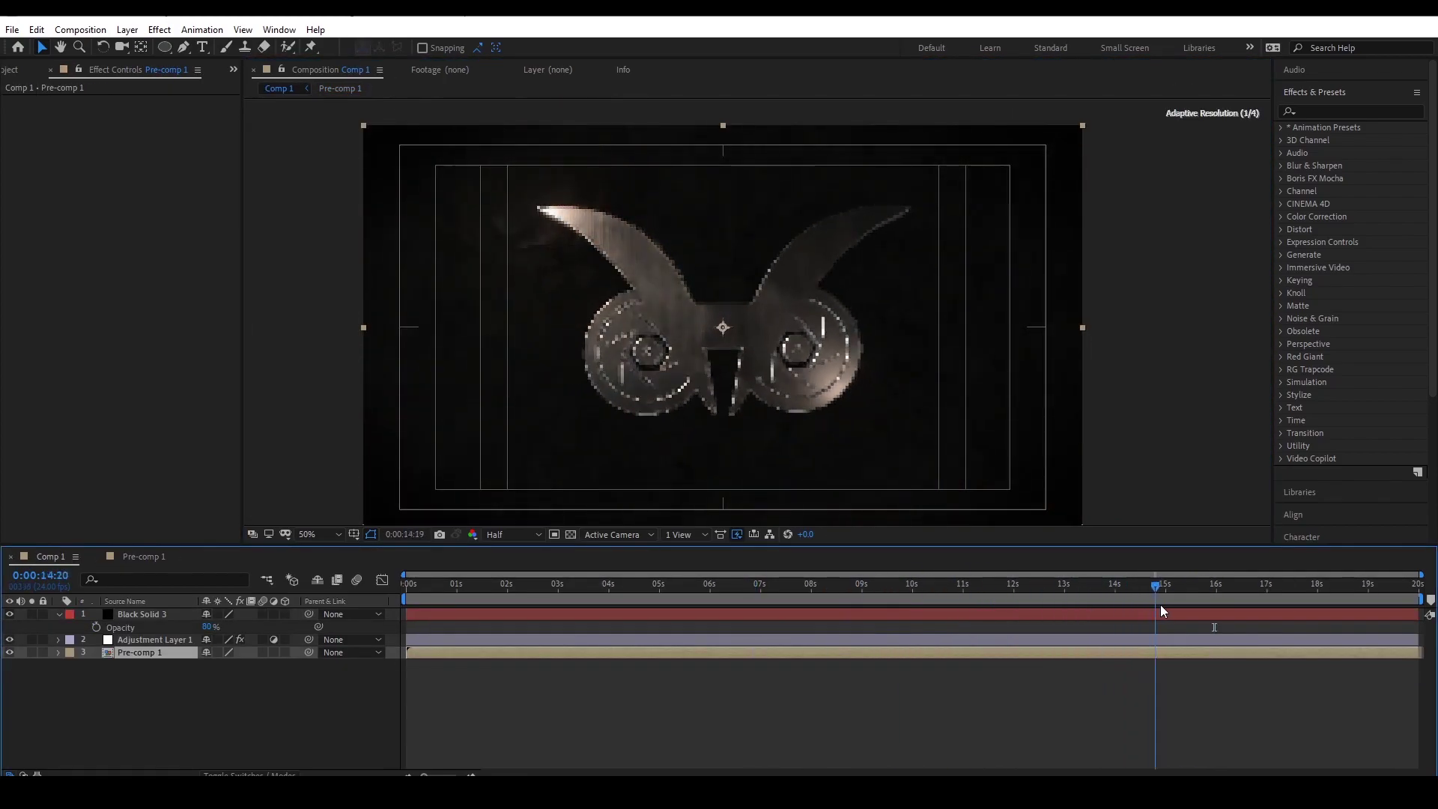
{"action": "left_click_drag", "start_coordinate": [1160, 611], "coordinate": [1132, 622]}
{"action": "left_click", "coordinate": [1094, 689]}
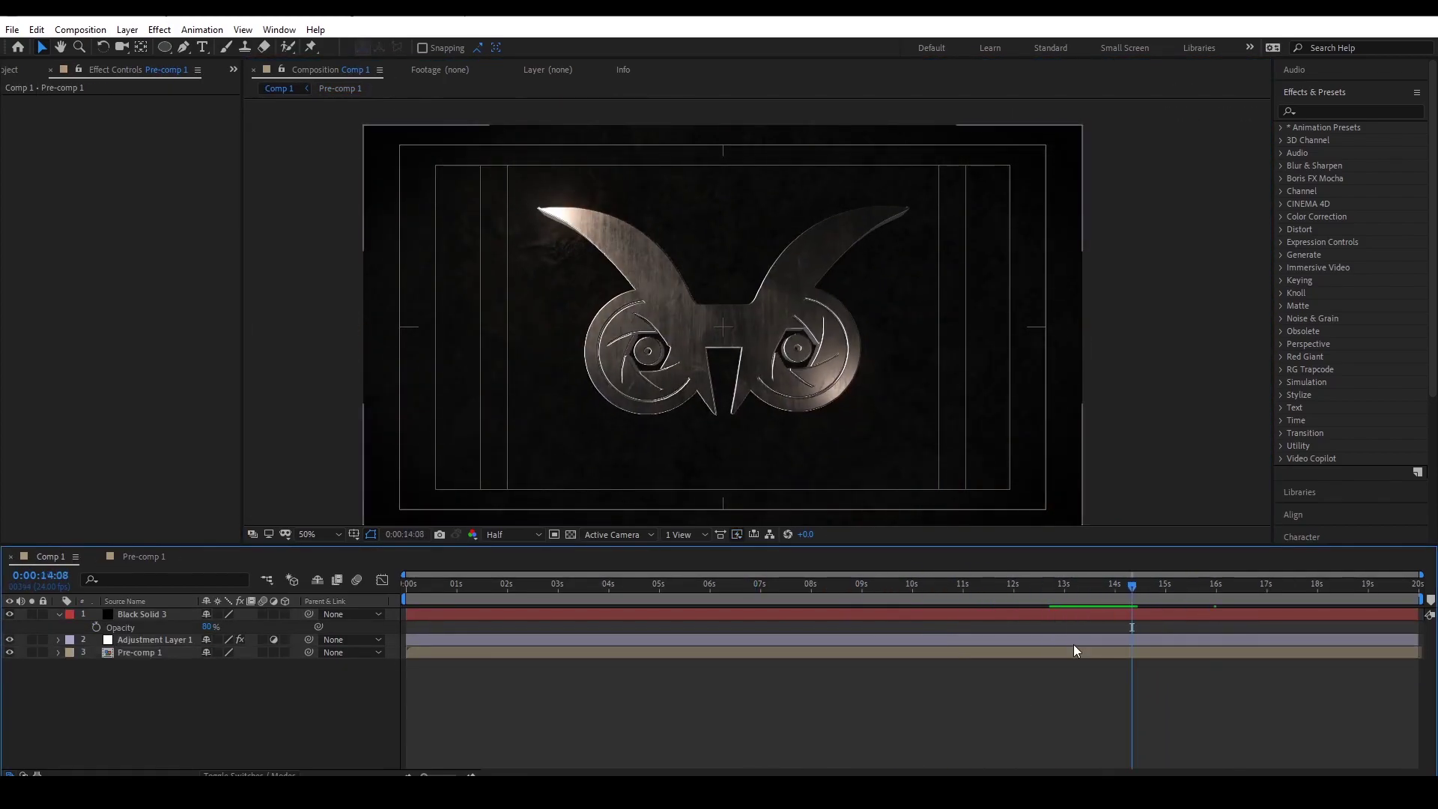
{"action": "left_click", "coordinate": [1155, 639]}
{"action": "left_click", "coordinate": [55, 100]}
{"action": "scroll", "coordinate": [447, 369], "scroll_direction": "up", "scroll_amount": 1}
{"action": "scroll", "coordinate": [448, 368], "scroll_direction": "down", "scroll_amount": 1}
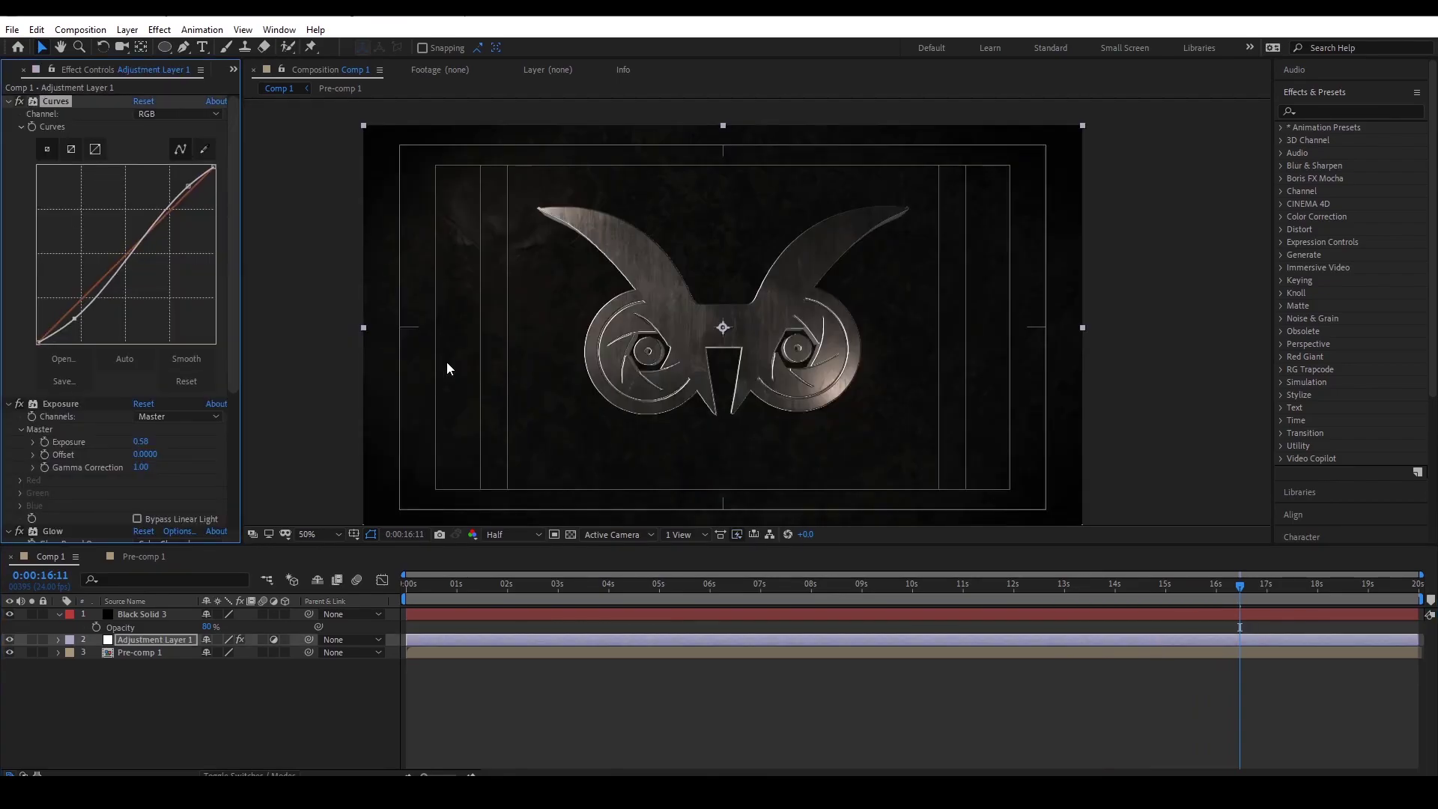
Scrub across the final logo reveal near 14 seconds and play back the whole animation.
{"action": "left_click_drag", "start_coordinate": [524, 592], "coordinate": [1135, 599]}
{"action": "left_click_drag", "start_coordinate": [1267, 605], "coordinate": [1152, 600]}
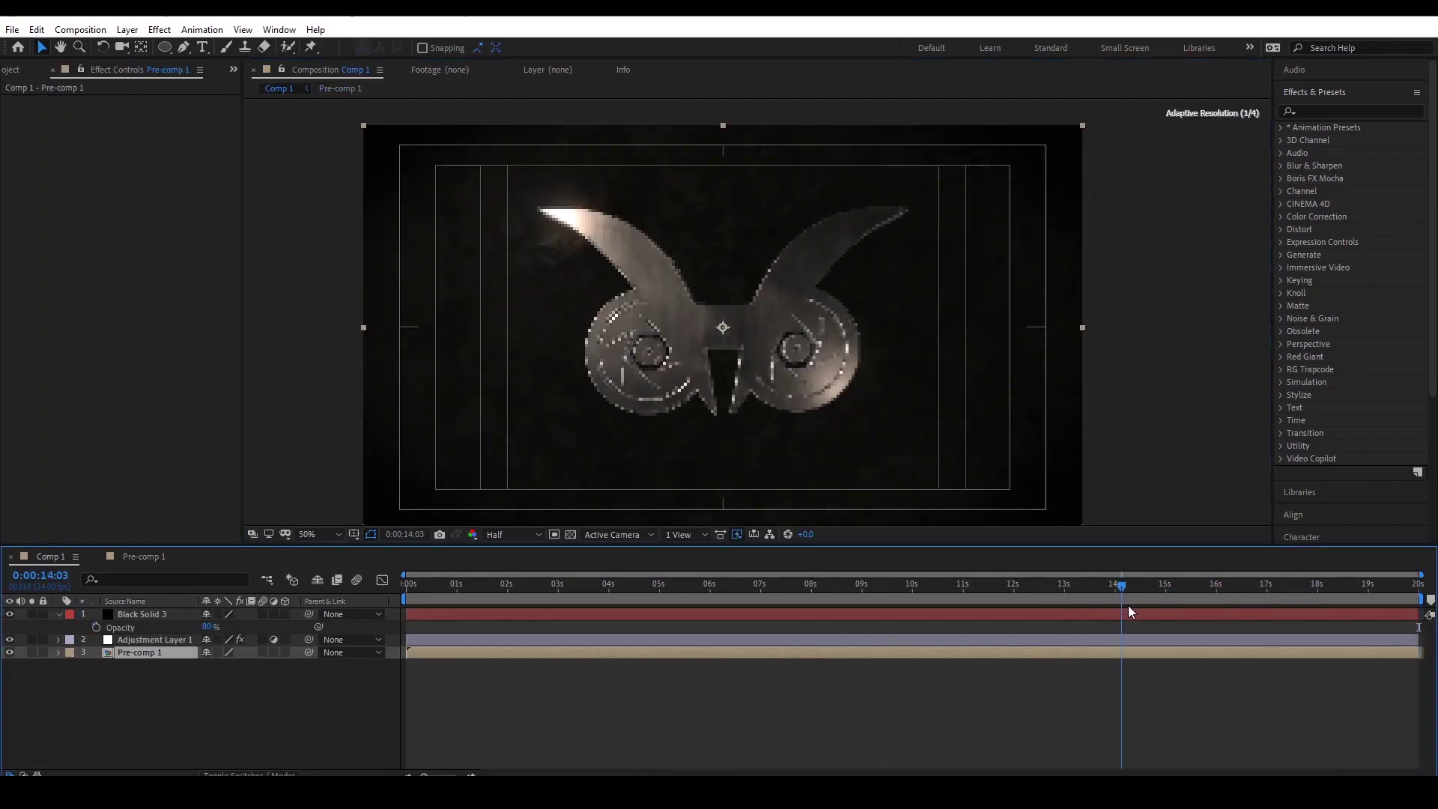
{"action": "key", "text": "space"}
{"action": "double_click", "coordinate": [616, 650]}
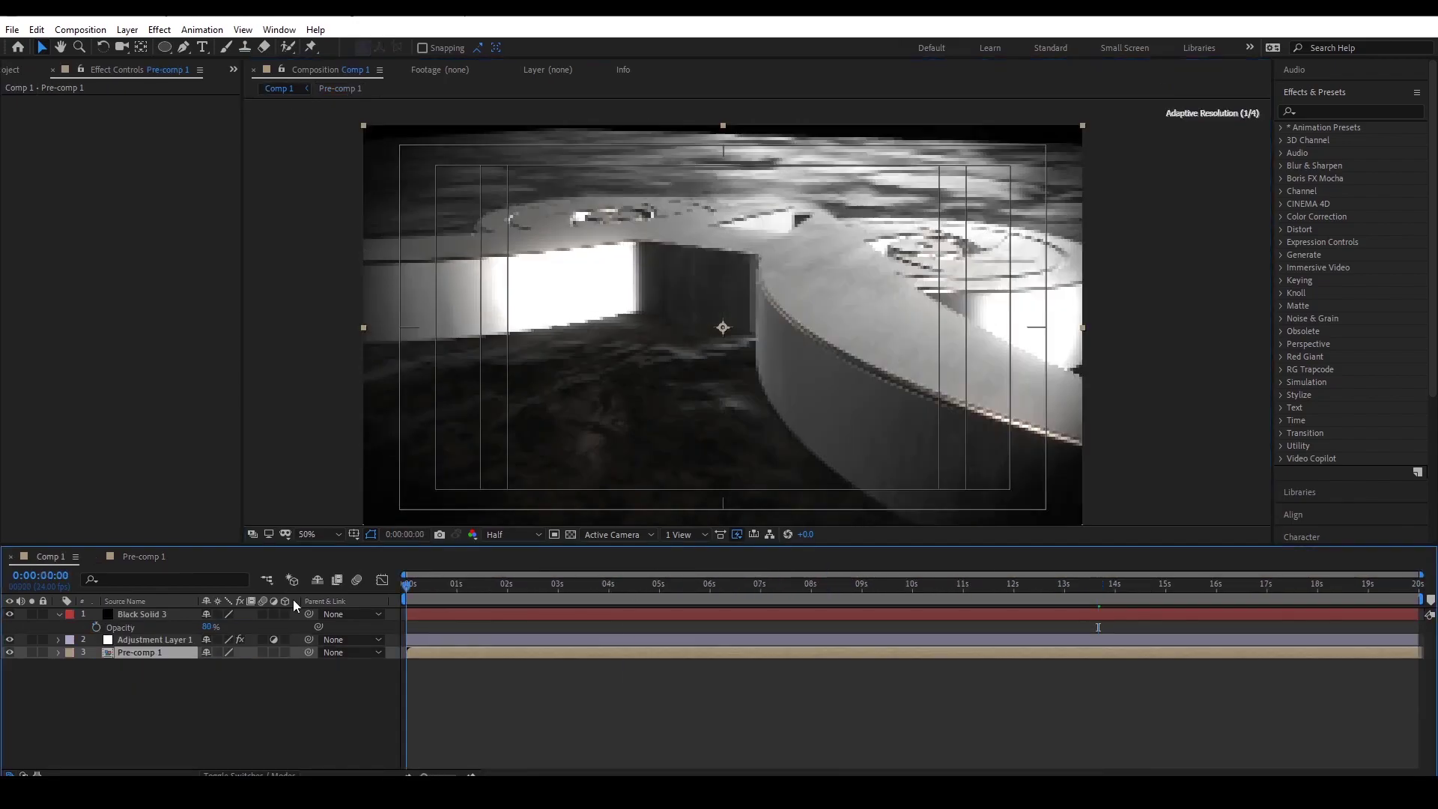
{"action": "key", "text": "space"}
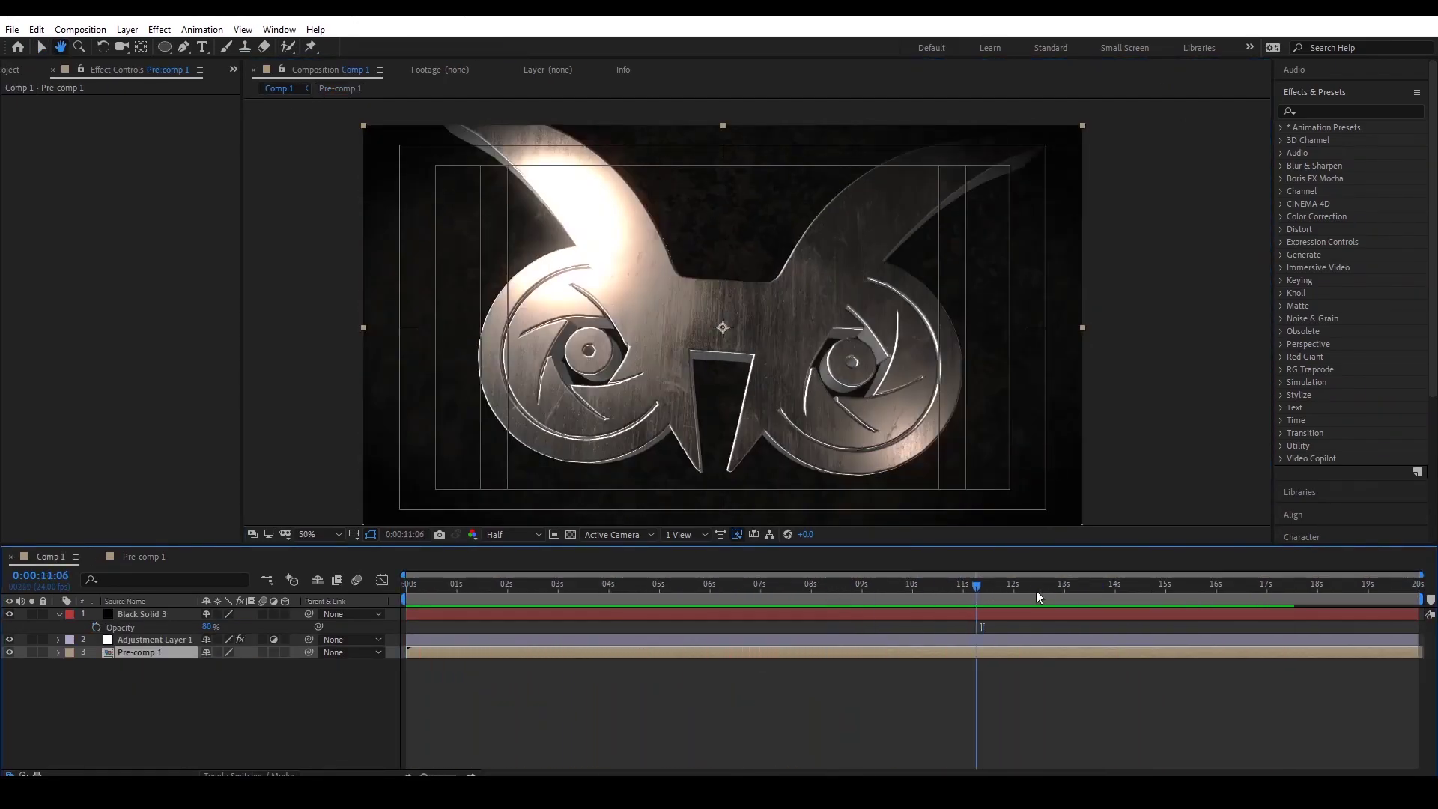
Try a horizontal light streak by applying CC Cross Blur to a new adjustment layer.
{"action": "key", "text": "ctrl+alt+y"}
{"action": "left_click", "coordinate": [1347, 109]}
{"action": "type", "text": "cross"}
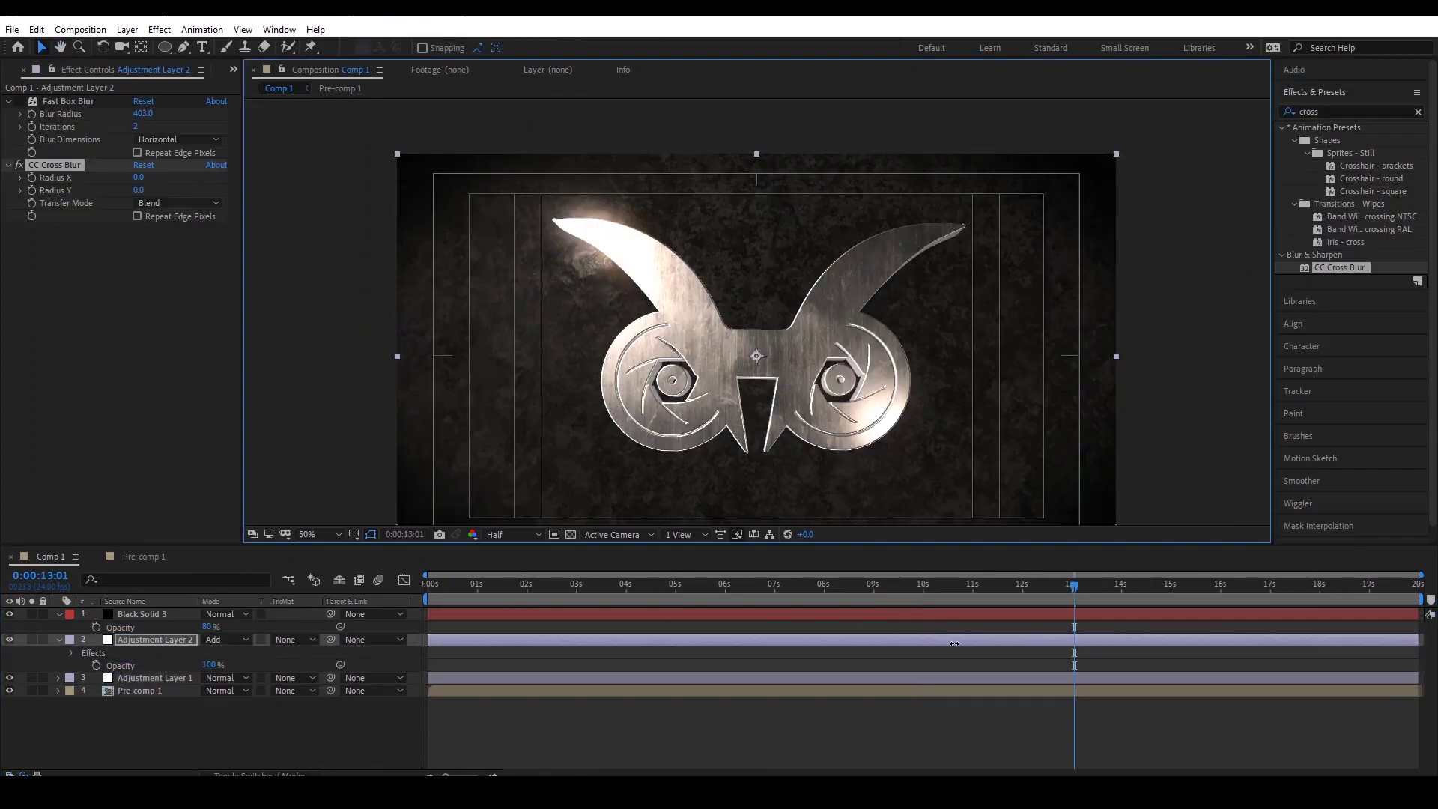
{"action": "scroll", "coordinate": [330, 234], "scroll_direction": "up", "scroll_amount": 1}
{"action": "left_click_drag", "start_coordinate": [139, 177], "coordinate": [222, 176]}
{"action": "scroll", "coordinate": [419, 284], "scroll_direction": "down", "scroll_amount": 1}
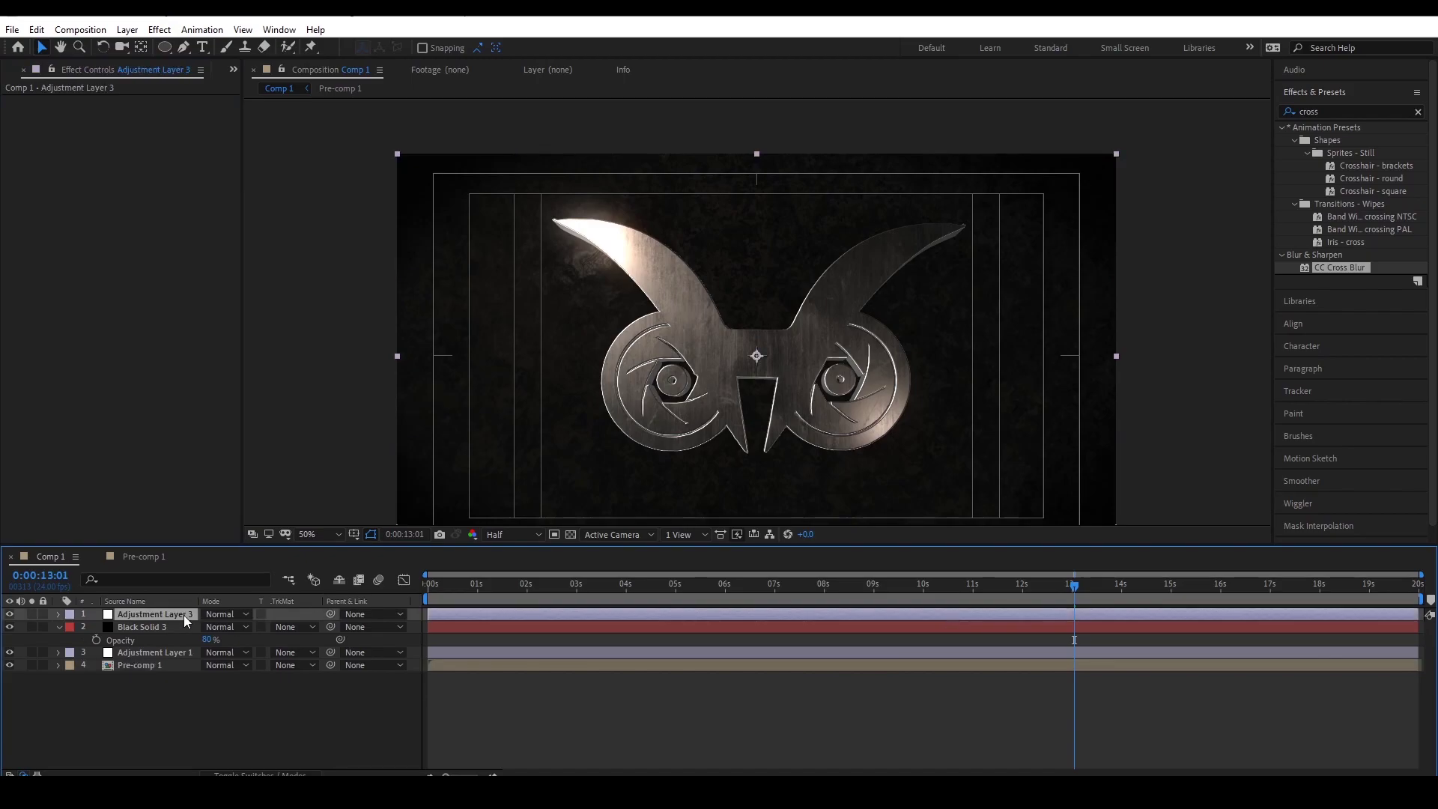
{"action": "left_click", "coordinate": [159, 29]}
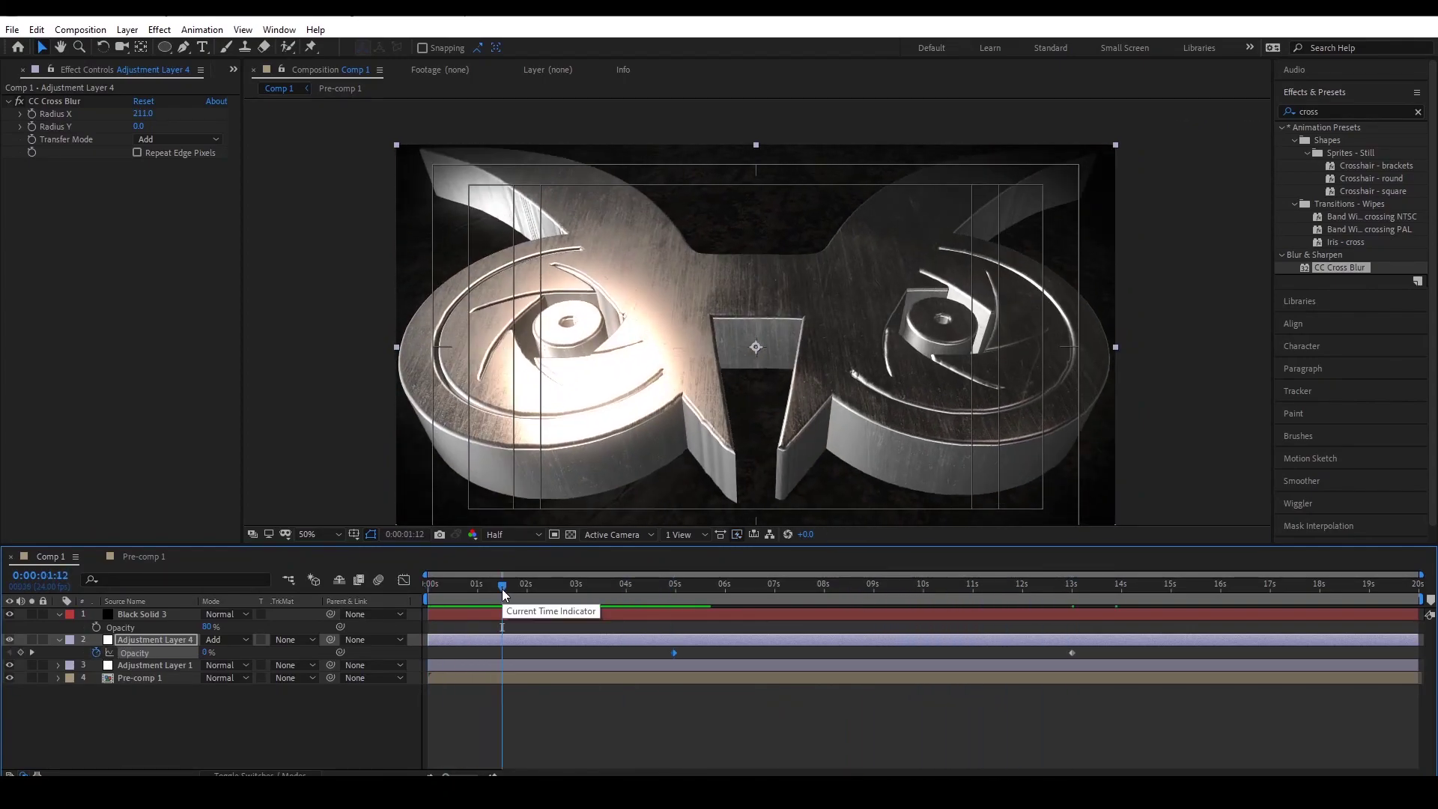
Play back the glow animation and remove the Exposure effect from Adjustment Layer 1.
{"action": "key", "text": "space"}
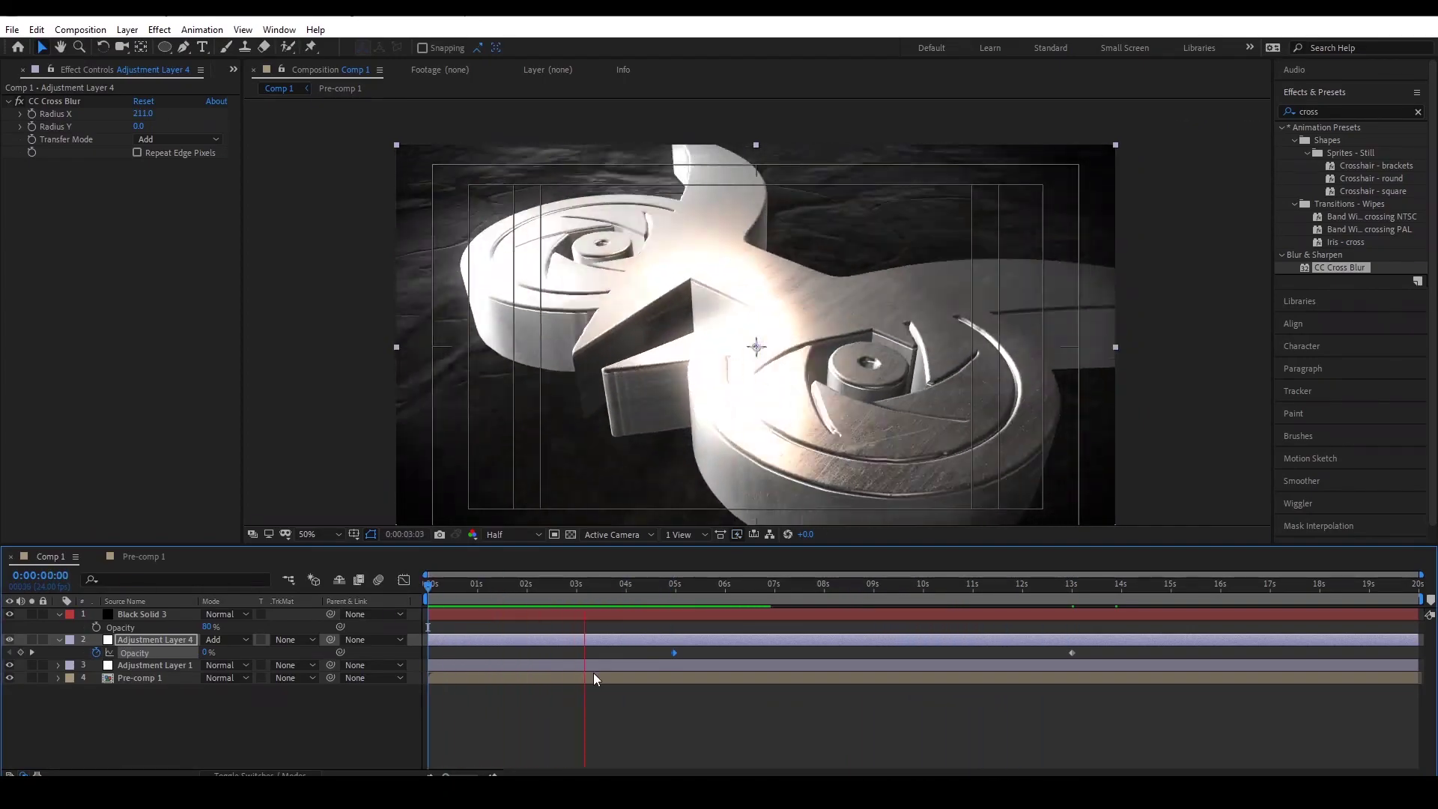
{"action": "left_click", "coordinate": [749, 665]}
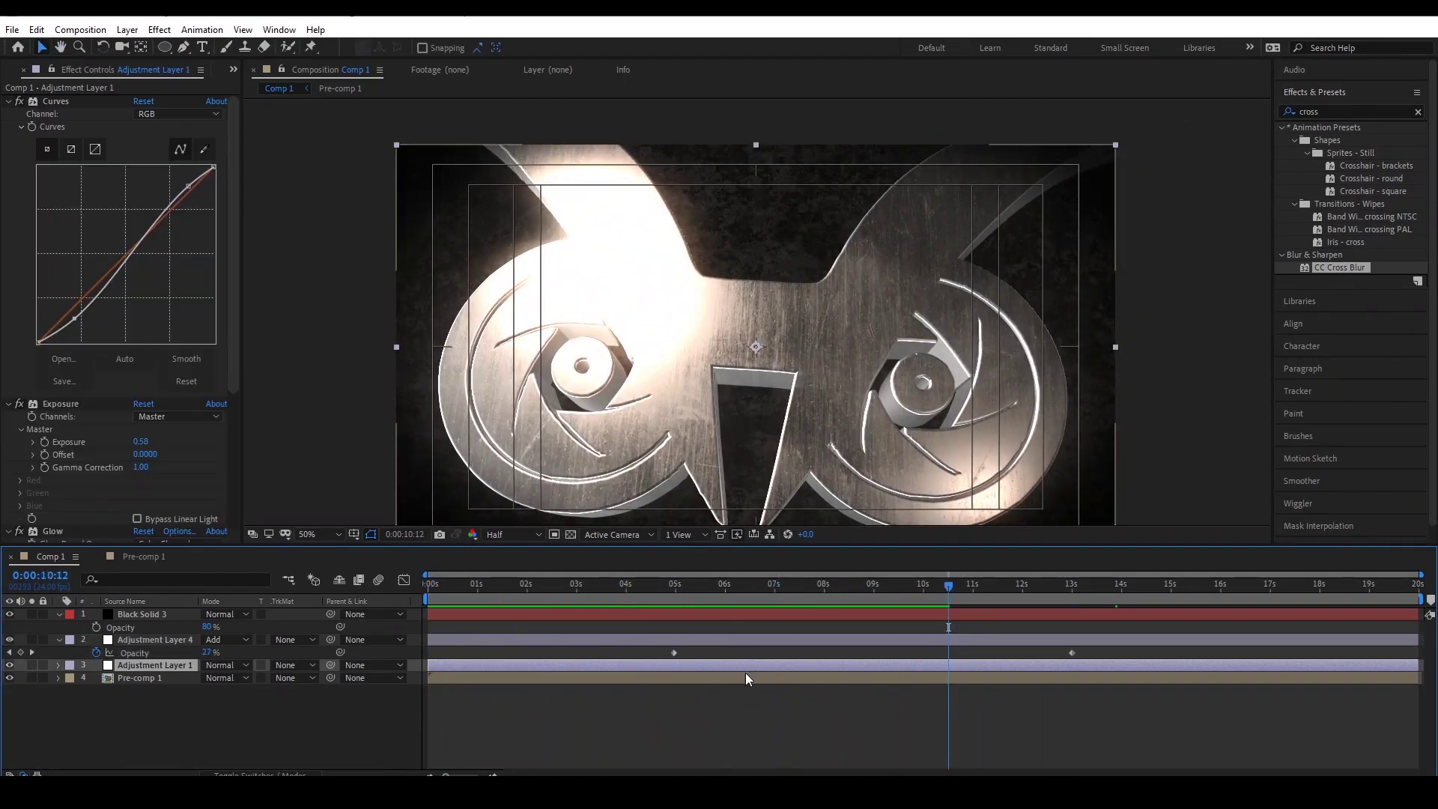
{"action": "left_click_drag", "start_coordinate": [142, 443], "coordinate": [139, 444]}
{"action": "scroll", "coordinate": [138, 444], "scroll_direction": "down", "scroll_amount": 3}
{"action": "left_click", "coordinate": [480, 588]}
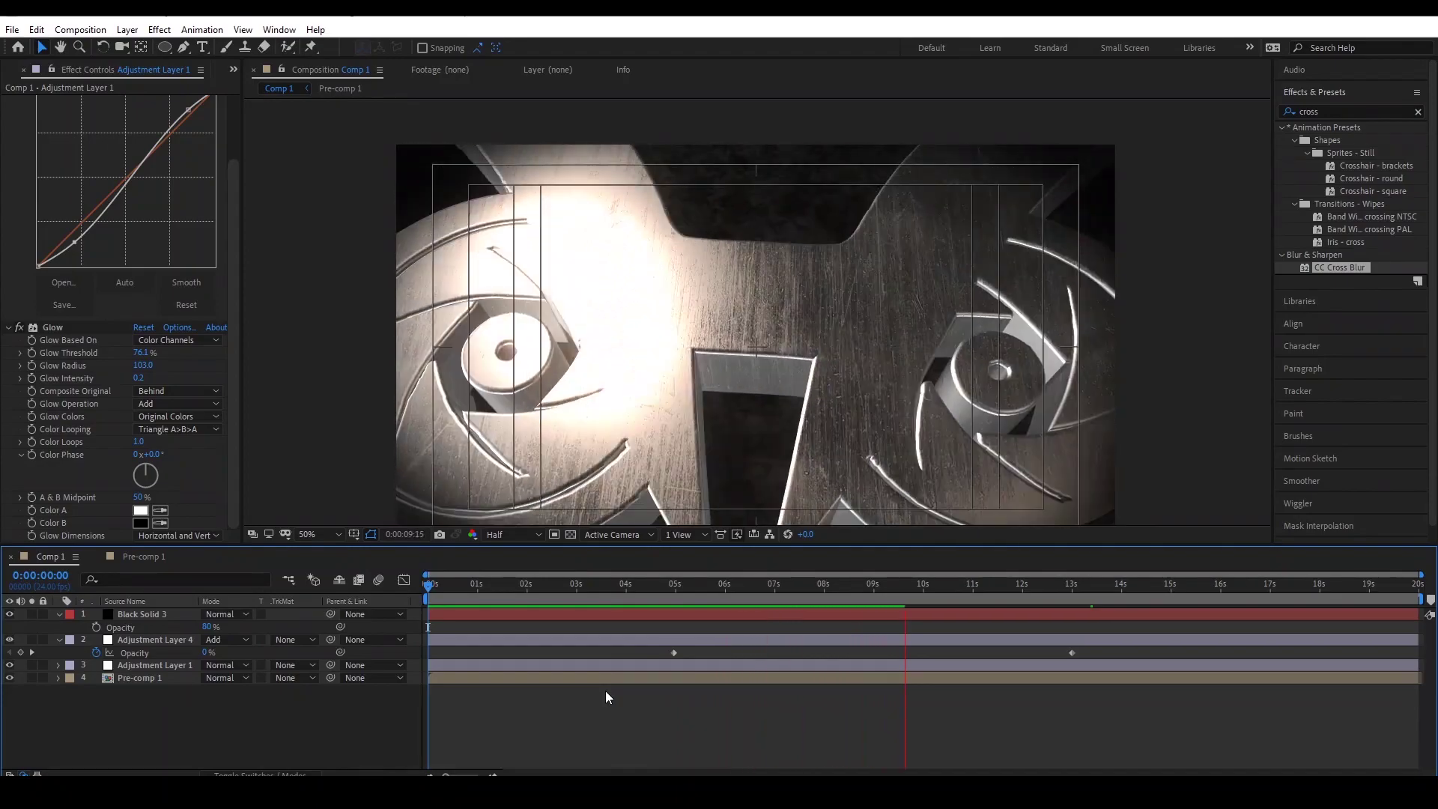
Set Adjustment Layer 4's opacity to 60% at its 13-second keyframe and preview the final logo.
{"action": "left_click", "coordinate": [10, 653]}
{"action": "left_click_drag", "start_coordinate": [205, 652], "coordinate": [221, 653]}
{"action": "left_click_drag", "start_coordinate": [1071, 586], "coordinate": [1144, 587]}
{"action": "left_click", "coordinate": [1091, 729]}
Darken the shadows slightly in Adjustment Layer 1's Curves and preview the final logo shot.
{"action": "left_click", "coordinate": [154, 665]}
{"action": "left_click_drag", "start_coordinate": [74, 318], "coordinate": [78, 321]}
{"action": "left_click", "coordinate": [1099, 716]}
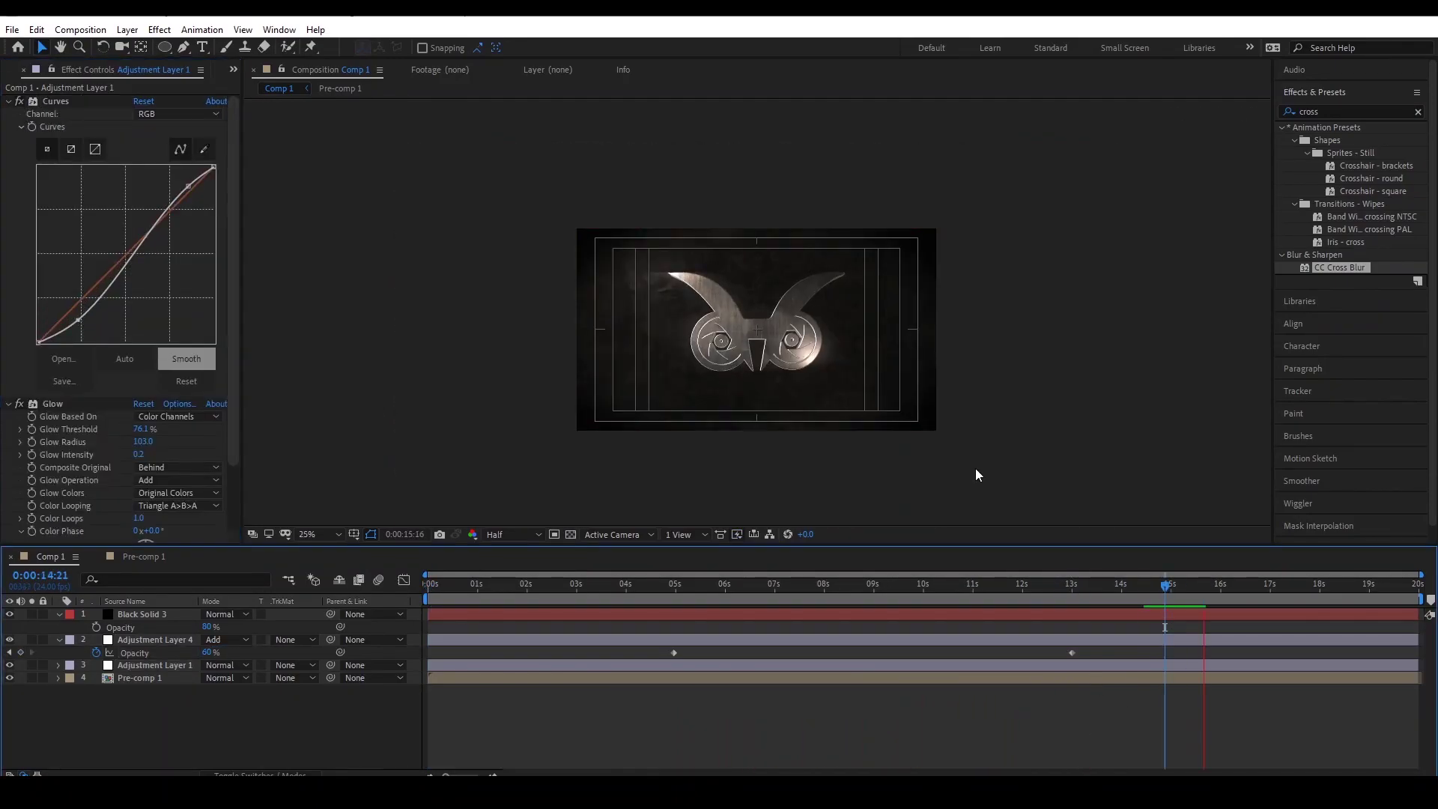